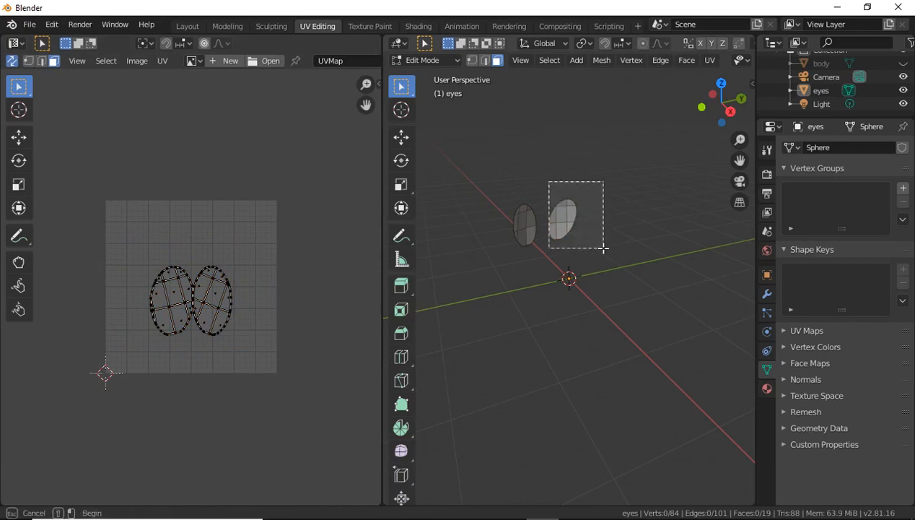
# Move the two eye UV islands apart, one into each side of the upper half of the UV square.
pyautogui.press('g')
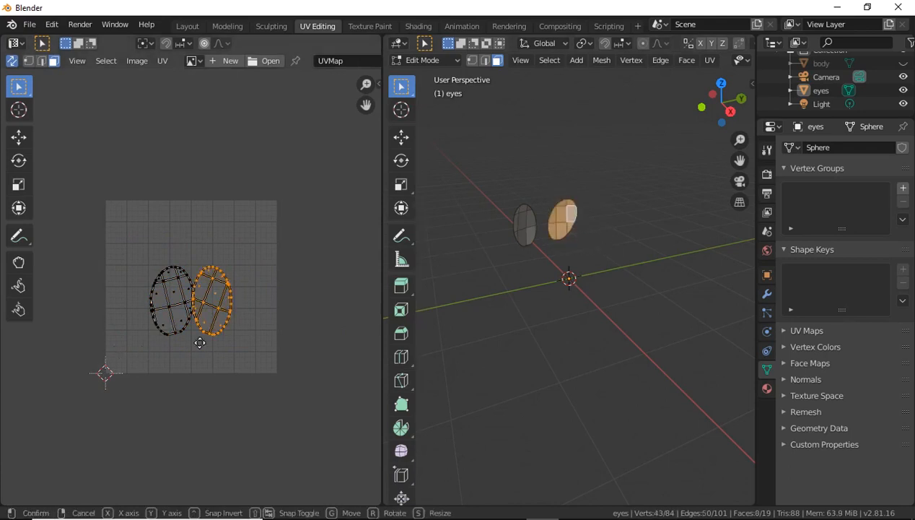
pyautogui.click(224, 315)
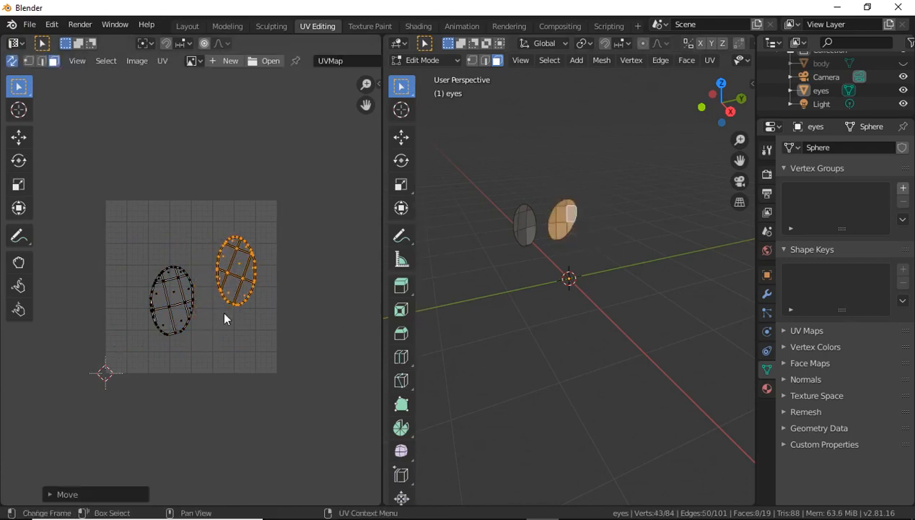
pyautogui.click(119, 244)
pyautogui.moveTo(147, 249); pyautogui.dragTo(200, 339)
pyautogui.press('g')
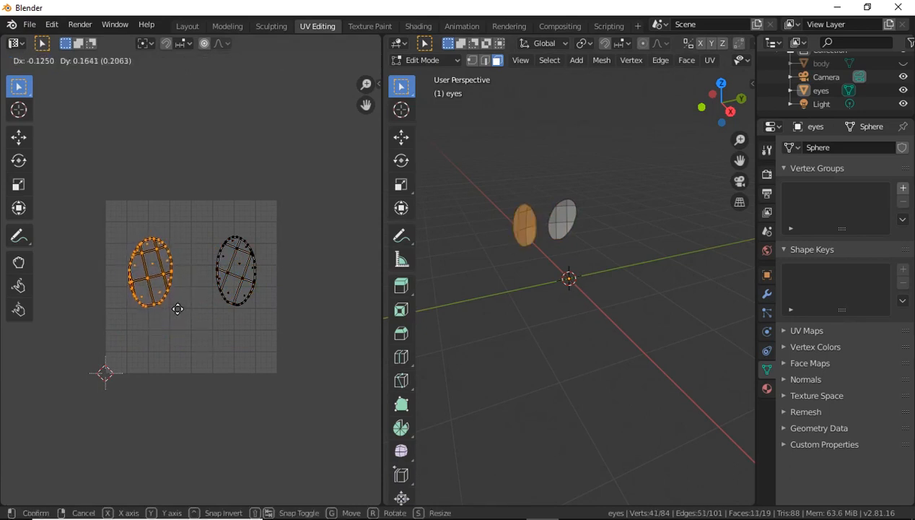
pyautogui.click(177, 308)
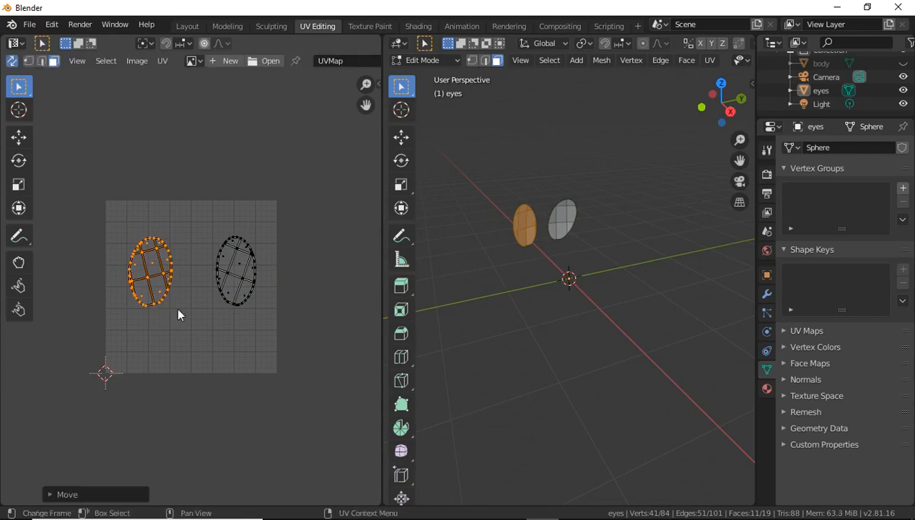
# Check one face of the left eye's UV island, and select the whole island.
pyautogui.click(250, 350)
pyautogui.click(154, 244)
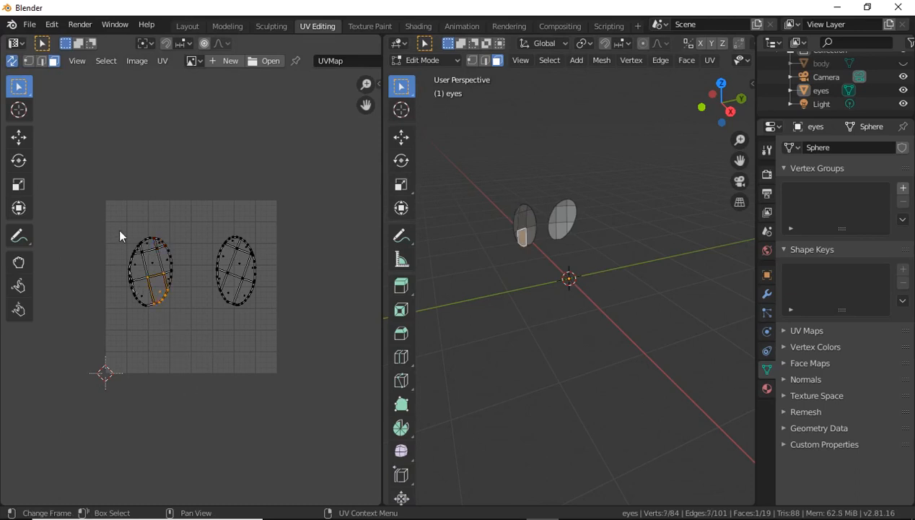
pyautogui.moveTo(119, 226); pyautogui.dragTo(179, 332)
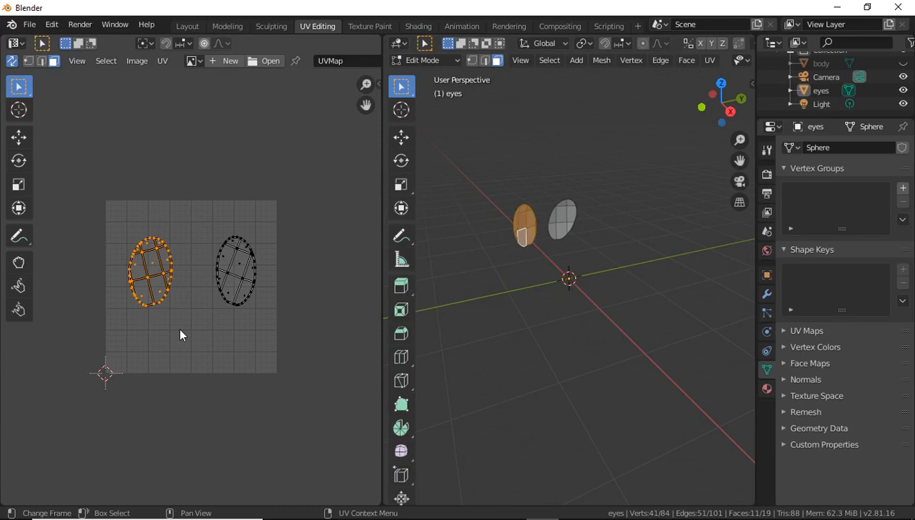
pyautogui.press('r')
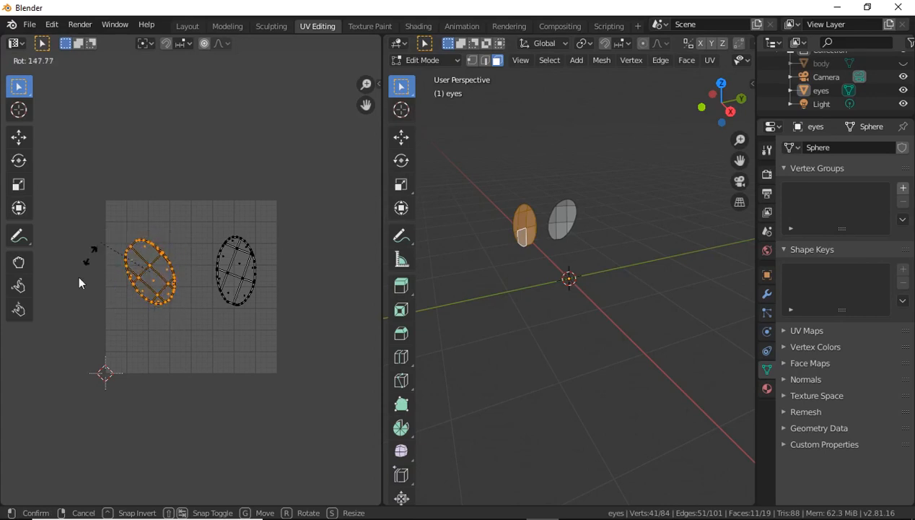
pyautogui.click(164, 344)
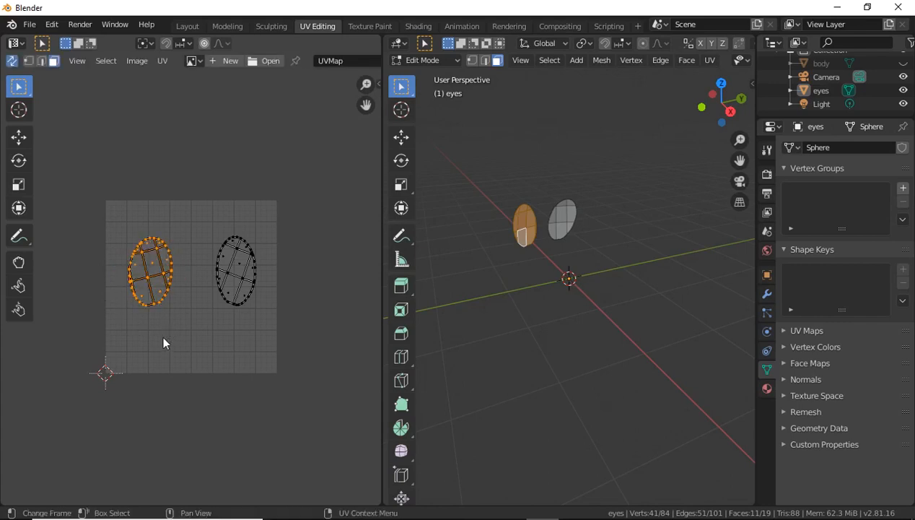
pyautogui.press('r')
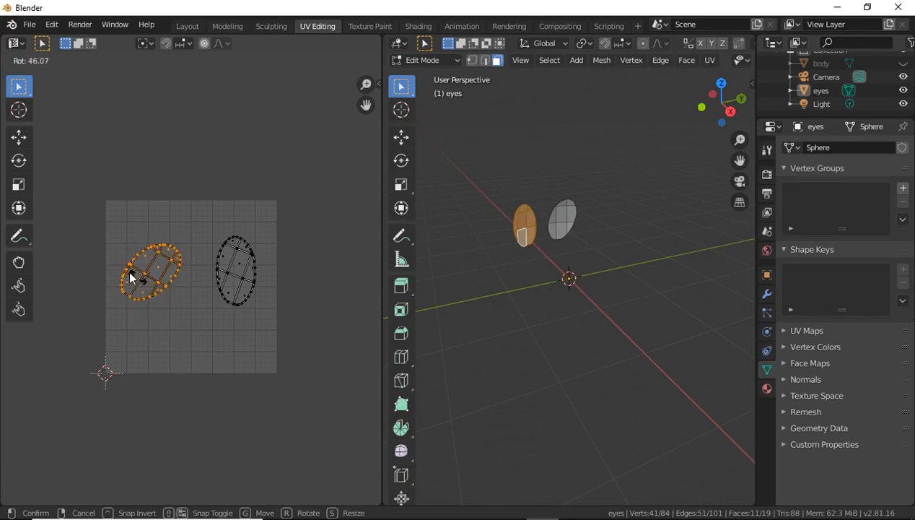
pyautogui.click(166, 344)
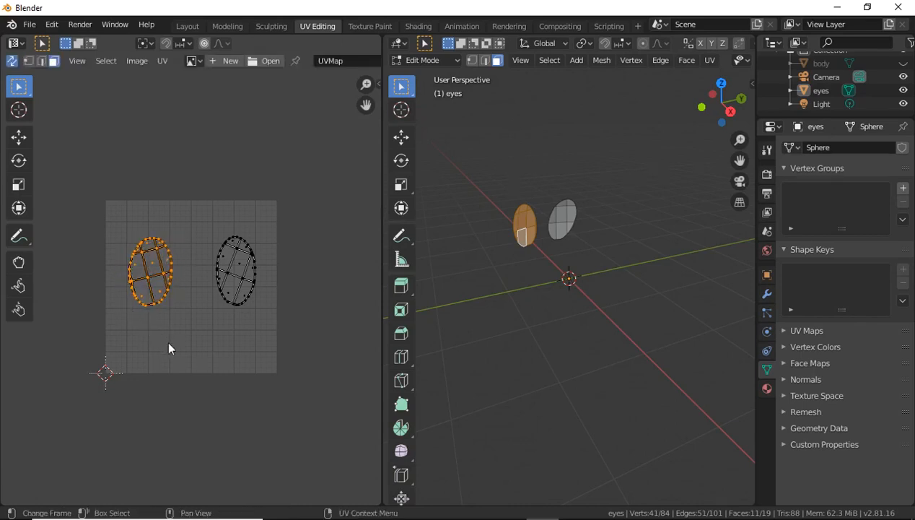
pyautogui.press('r')
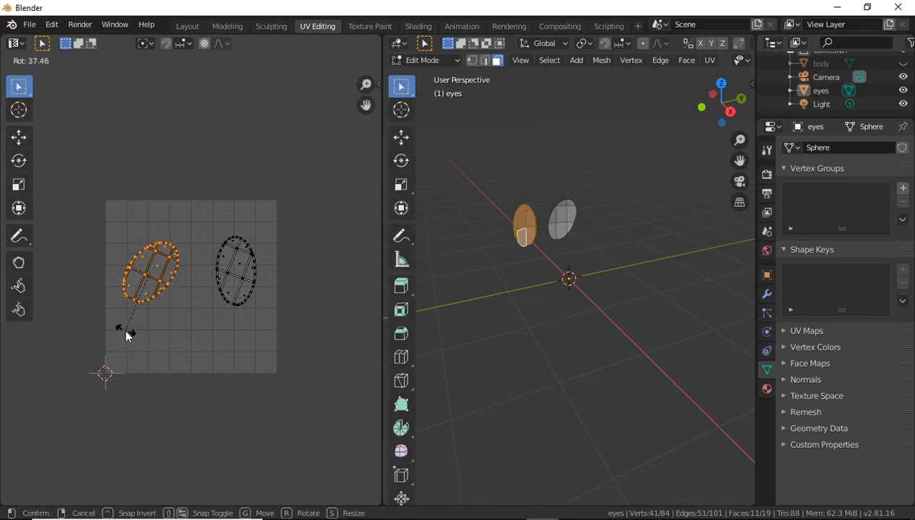
pyautogui.rightClick(137, 331)
pyautogui.press('r')
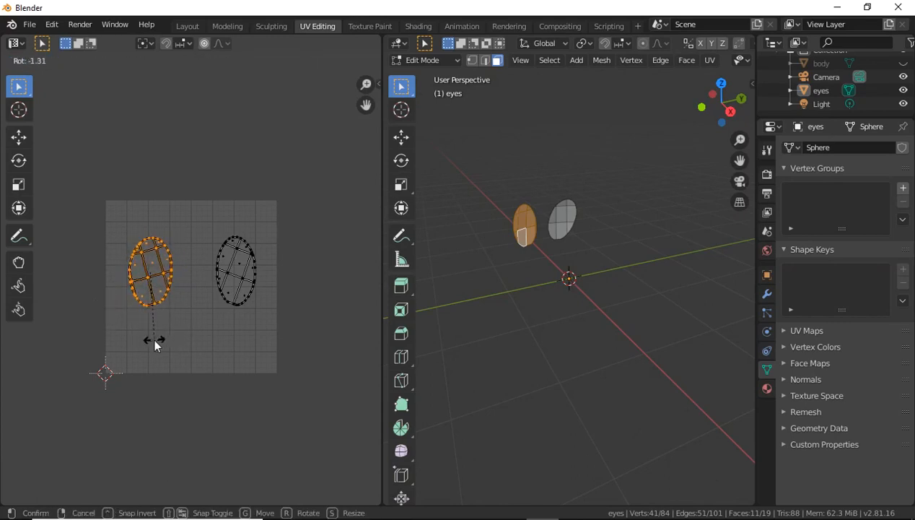
pyautogui.click(151, 335)
# Mirror the left eye's UV island along X and check its faces against the model.
pyautogui.rightClick(151, 307)
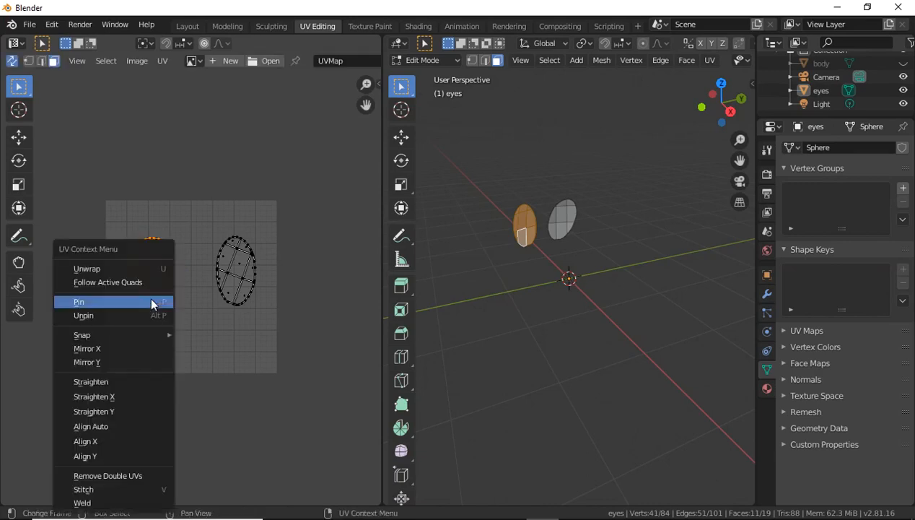
pyautogui.click(145, 347)
pyautogui.click(194, 322)
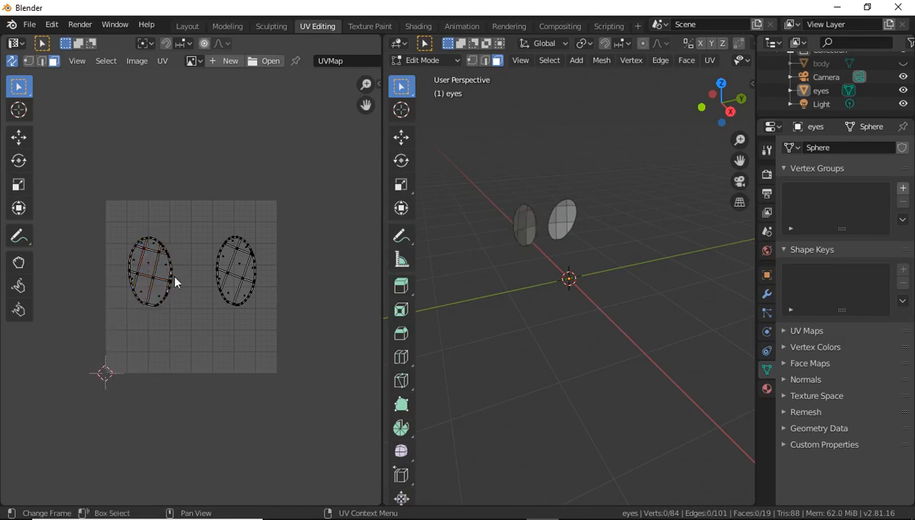
pyautogui.click(140, 251)
pyautogui.click(246, 251)
# Mirror the right eye's UV island along X and check how its faces match the model.
pyautogui.moveTo(215, 225); pyautogui.dragTo(261, 325)
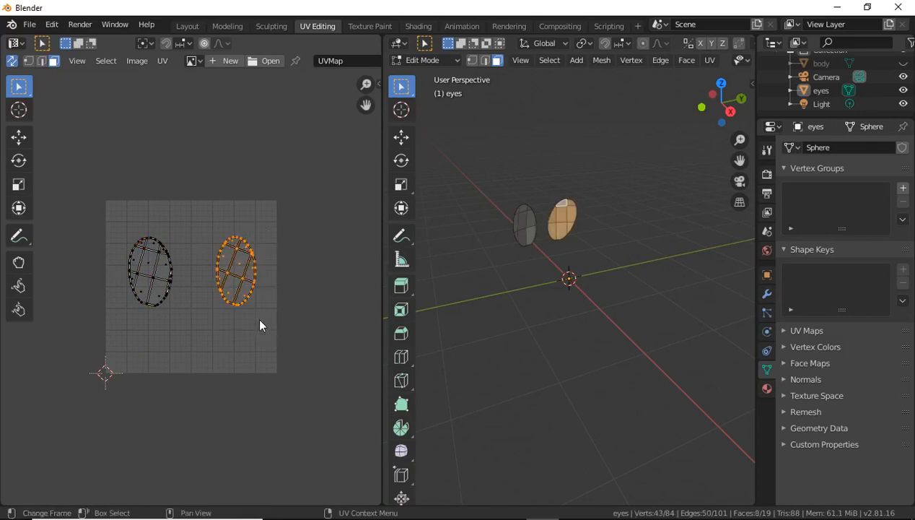
pyautogui.rightClick(227, 292)
pyautogui.click(224, 287)
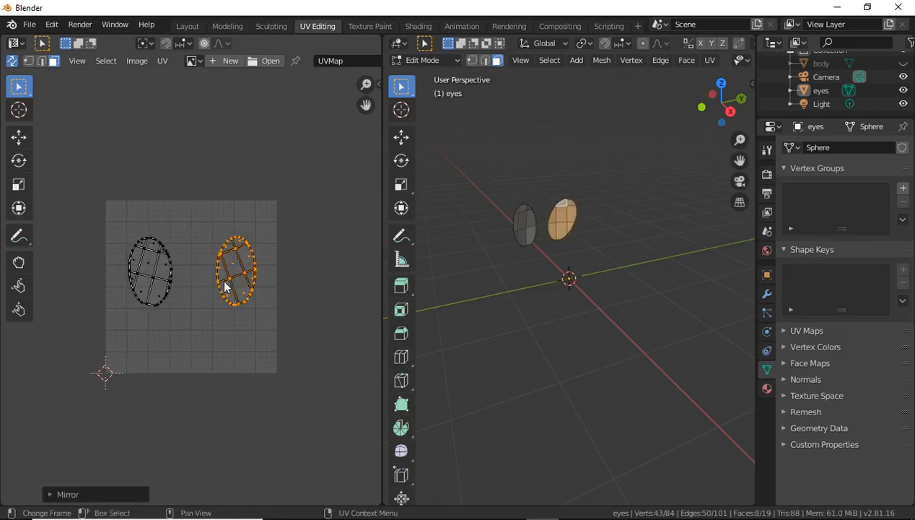
pyautogui.click(251, 338)
pyautogui.click(240, 248)
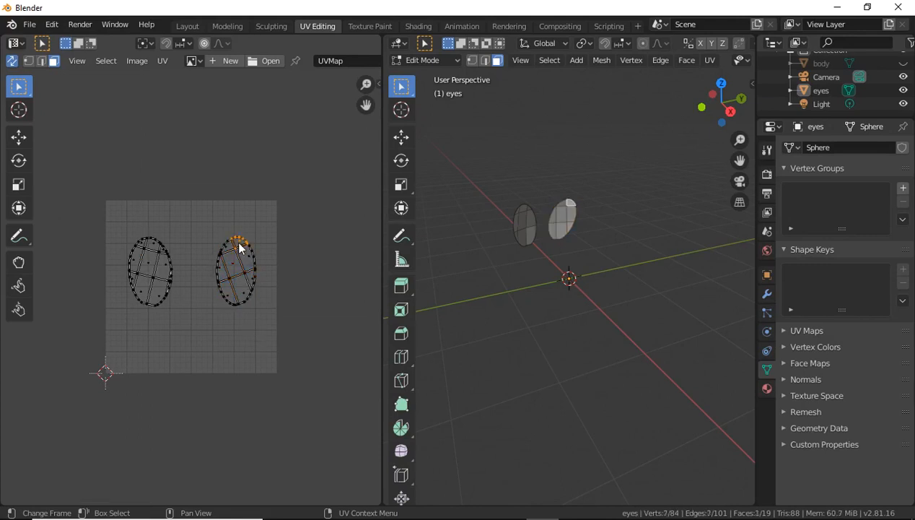
pyautogui.click(227, 250)
pyautogui.click(209, 230)
pyautogui.moveTo(208, 229); pyautogui.dragTo(261, 337)
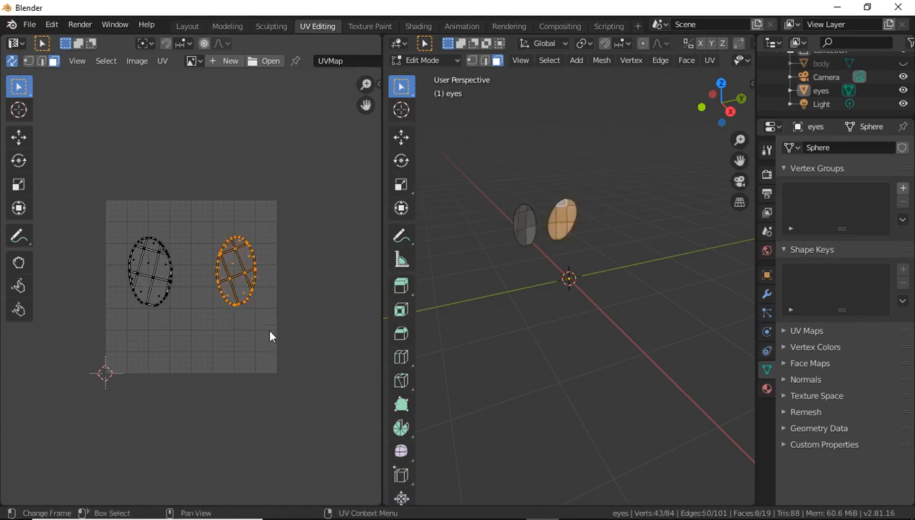
pyautogui.click(242, 344)
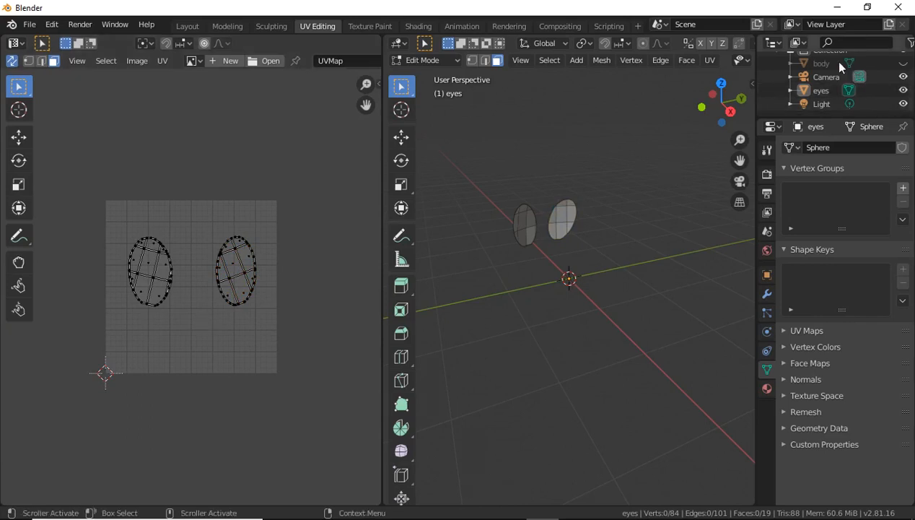
# Unhide the body object and create a new white 1024 × 1024 px image named eyes for the UV layout.
pyautogui.click(903, 63)
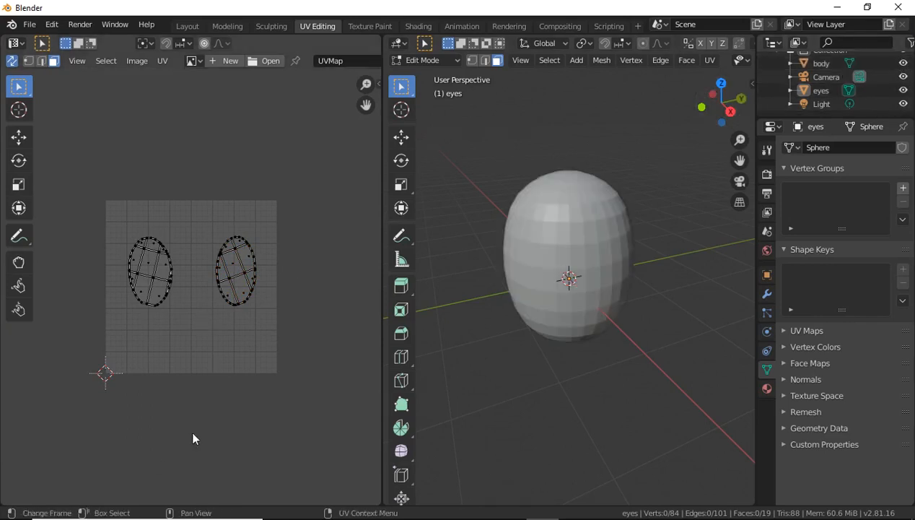
pyautogui.click(218, 64)
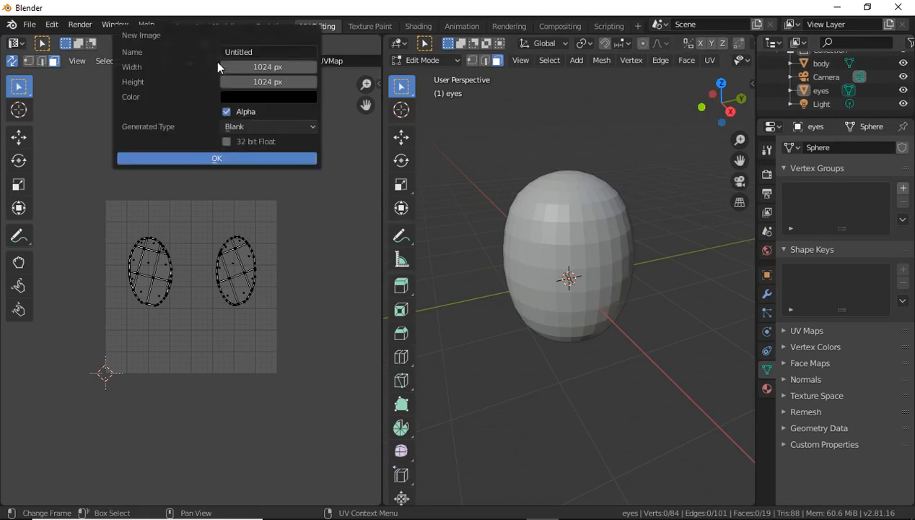
pyautogui.click(262, 53)
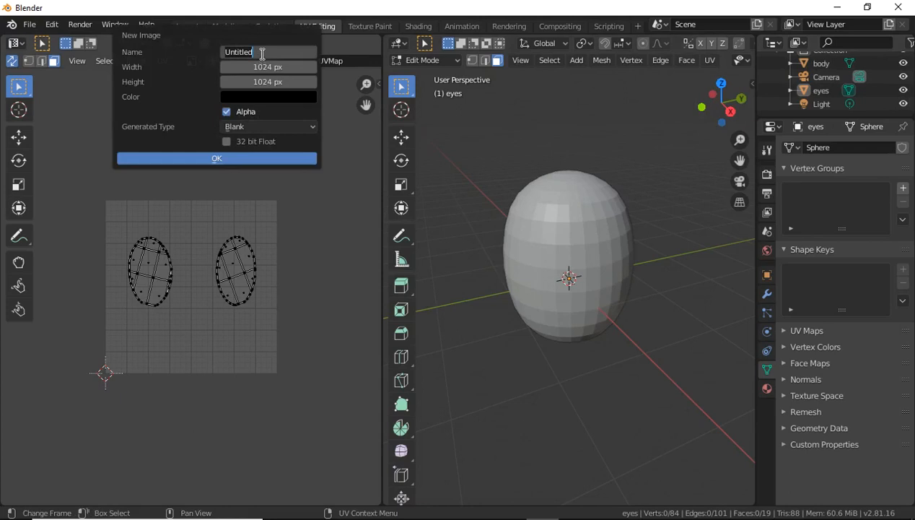
pyautogui.write('eyes')
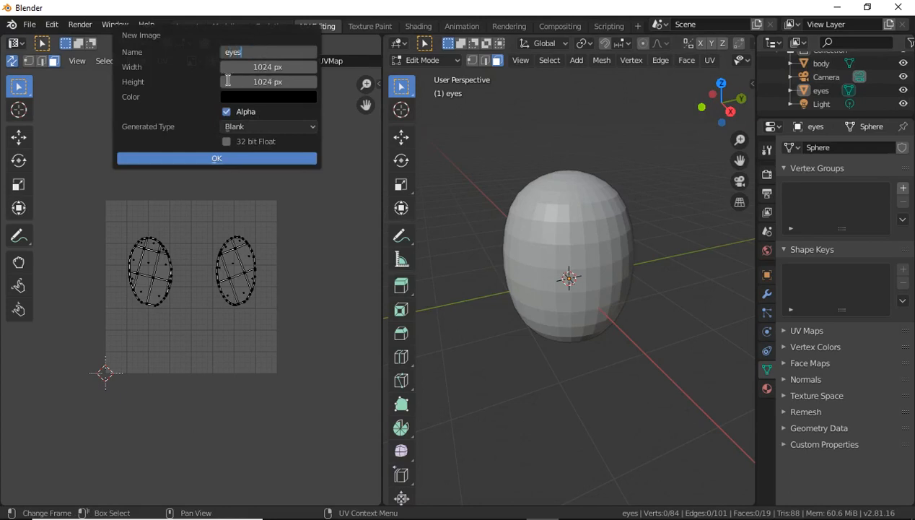
pyautogui.click(280, 96)
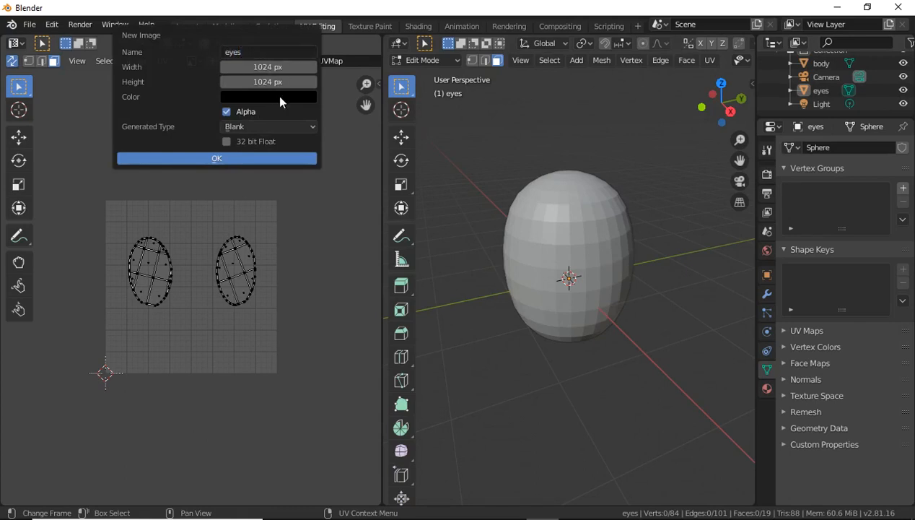
pyautogui.click(280, 96)
pyautogui.click(335, 114)
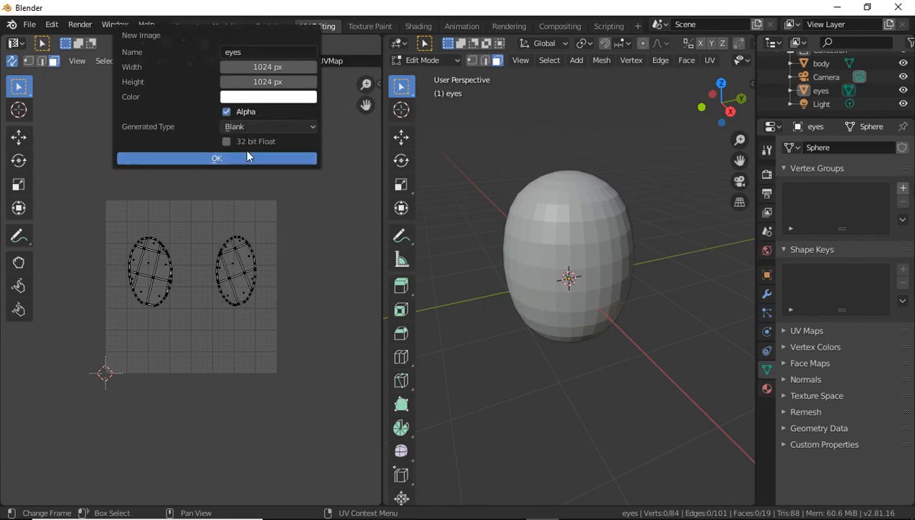
pyautogui.click(246, 157)
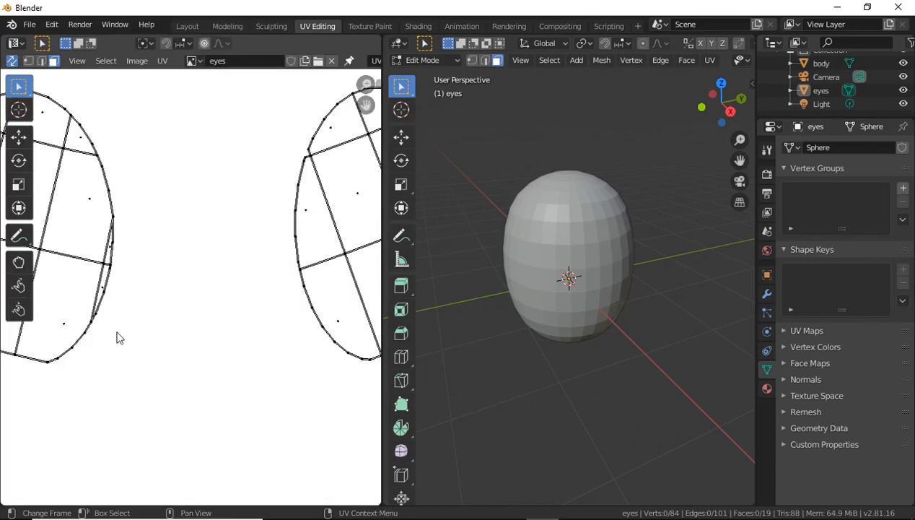
pyautogui.scroll(-4, 131, 314)
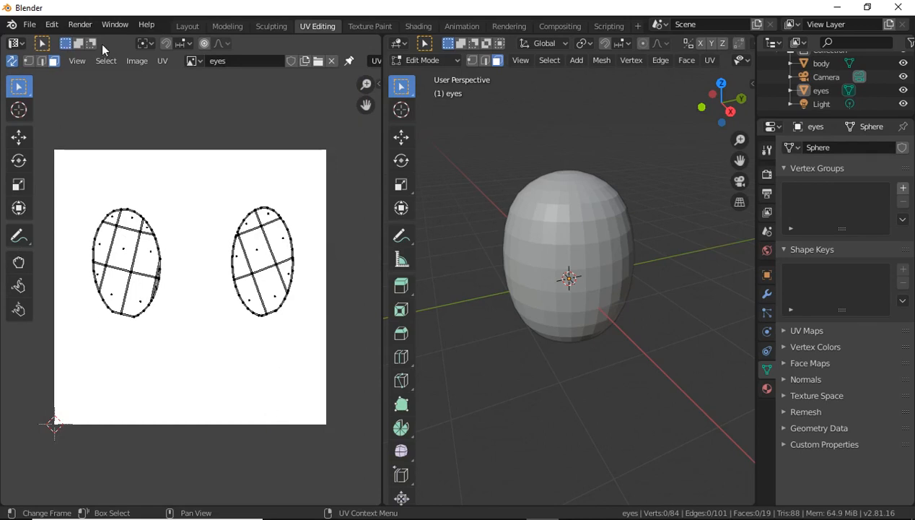
# Show the eyes image in the Texture Paint workspace's image editor, and widen that editor over the 3D view.
pyautogui.click(371, 27)
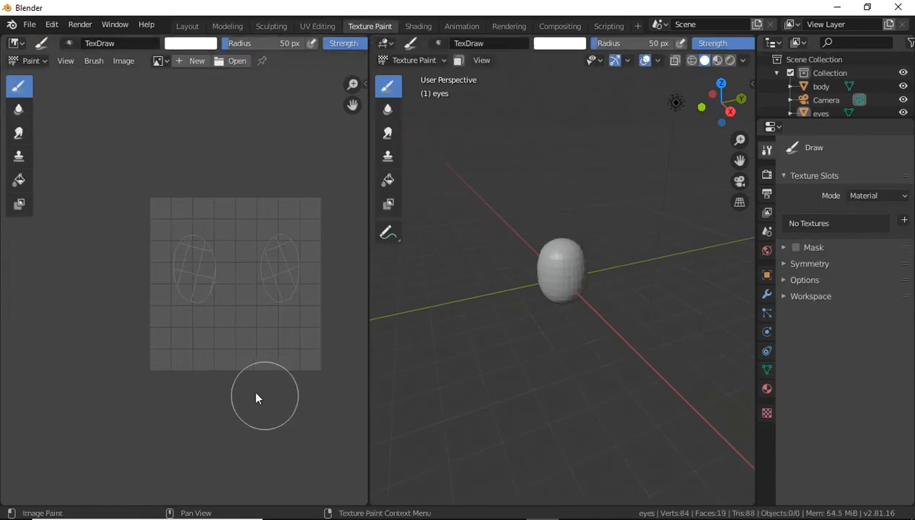
pyautogui.click(169, 62)
pyautogui.click(180, 81)
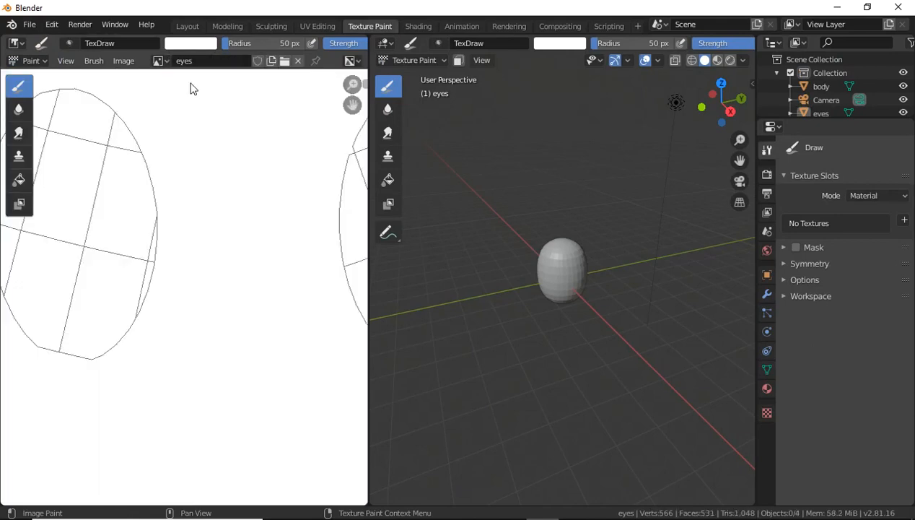
pyautogui.press('Home')
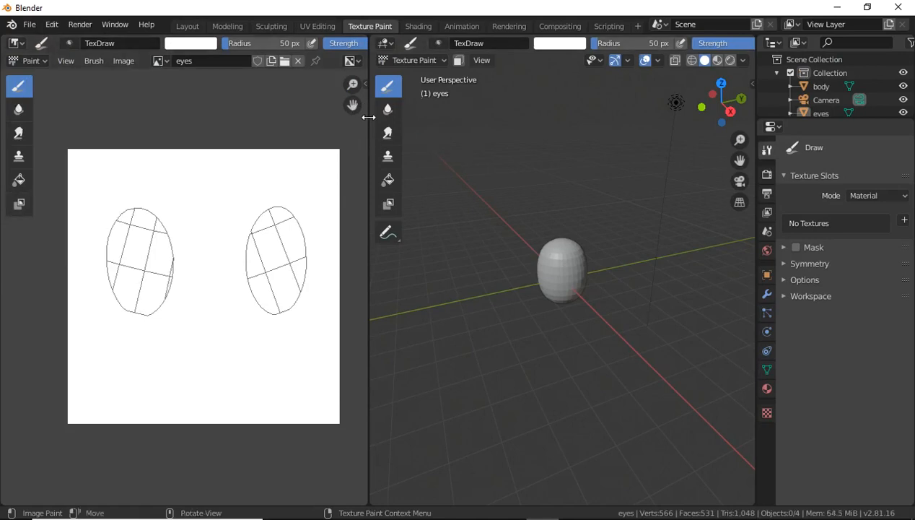
pyautogui.moveTo(367, 116); pyautogui.dragTo(737, 121)
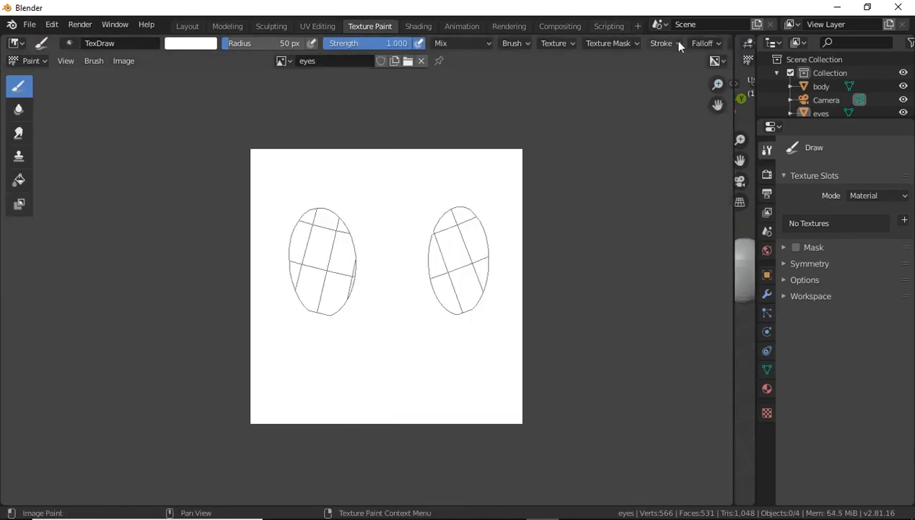
# Set the brush color to black and paint test strokes above and between the eye outlines on the eyes image.
pyautogui.click(718, 44)
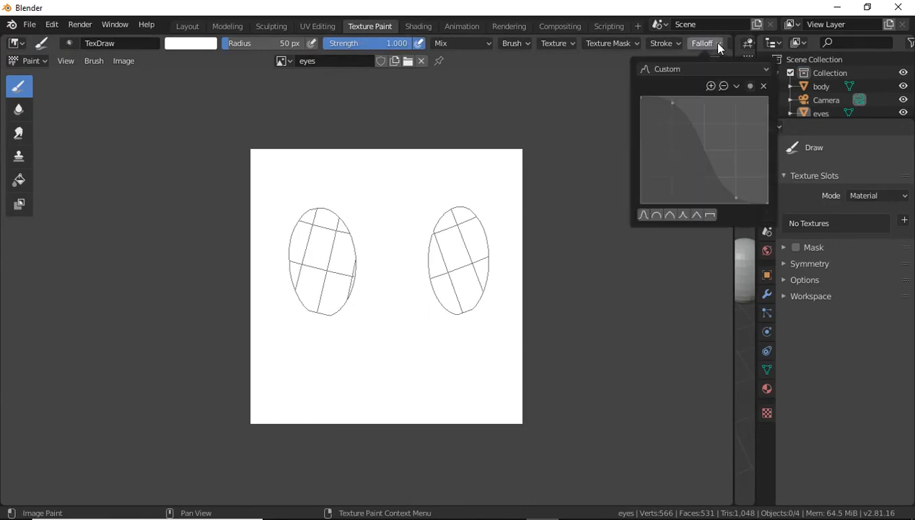
pyautogui.moveTo(286, 177)
pyautogui.mouseDown()
pyautogui.moveTo(313, 179)
pyautogui.moveTo(272, 170)
pyautogui.moveTo(327, 198)
pyautogui.moveTo(395, 191)
pyautogui.mouseUp()
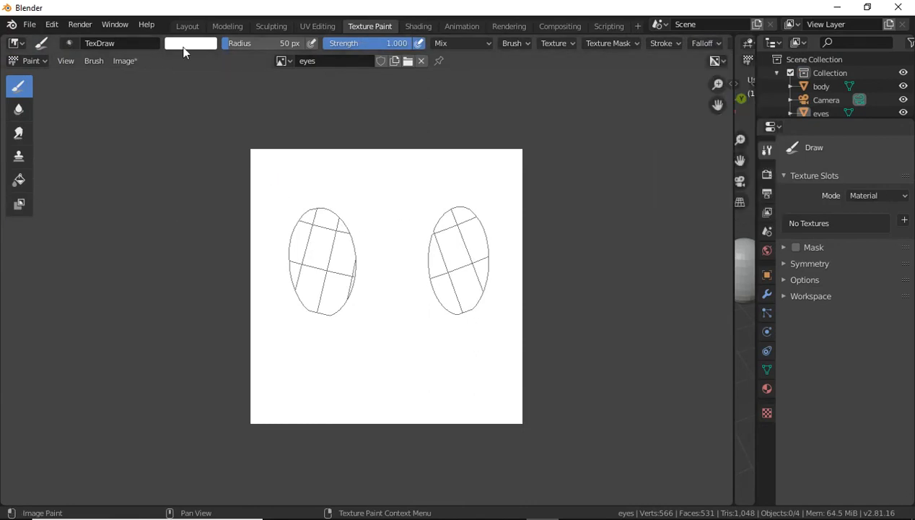
pyautogui.click(185, 49)
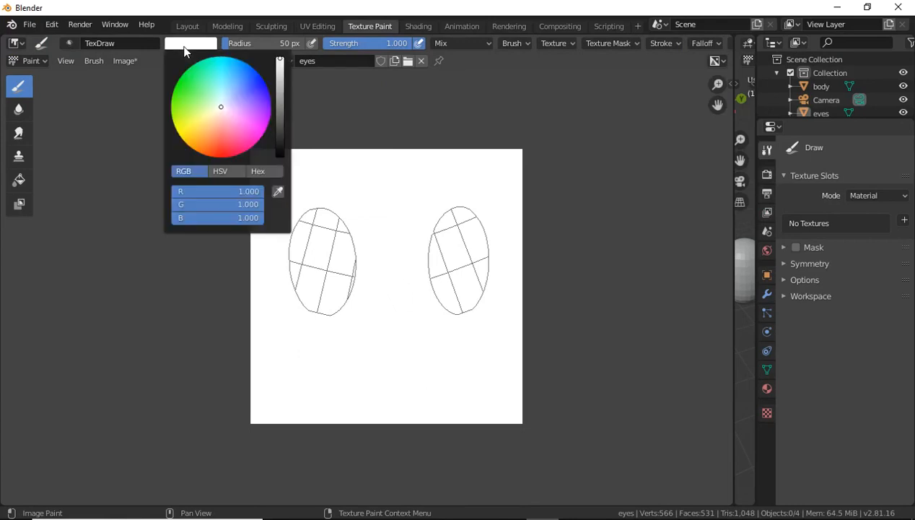
pyautogui.click(279, 154)
pyautogui.moveTo(290, 159); pyautogui.dragTo(374, 192)
pyautogui.moveTo(395, 160); pyautogui.dragTo(402, 185)
pyautogui.moveTo(402, 231); pyautogui.dragTo(402, 229)
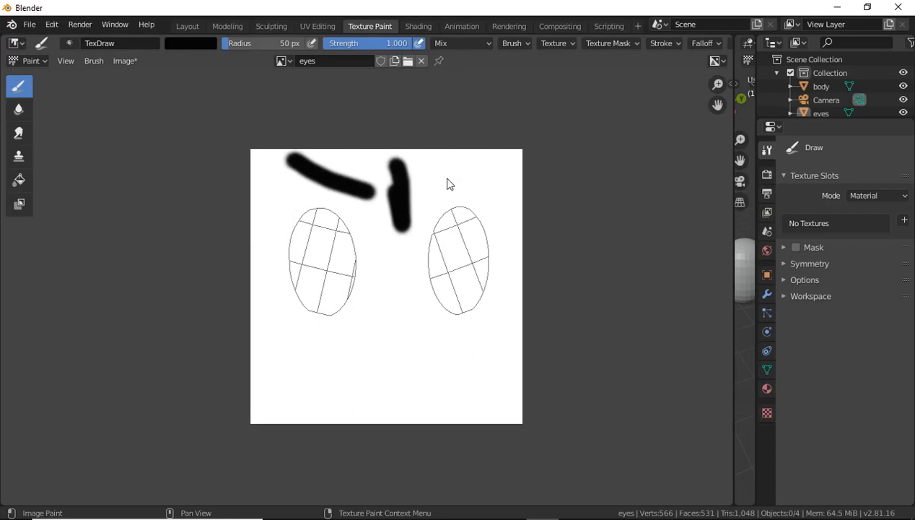
# Paint three separate black test dots above the right eye outline on the eyes image.
pyautogui.click(446, 178)
pyautogui.click(484, 177)
pyautogui.click(496, 197)
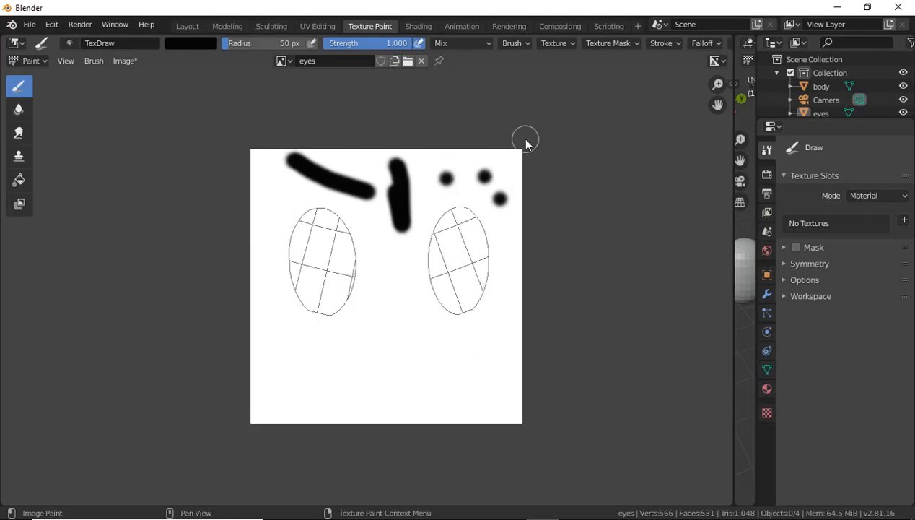
# Undo all the test dots and test strokes painted on the eyes image.
pyautogui.hotkey('ctrl', 'z')
pyautogui.hotkey('ctrl', 'z')
pyautogui.hotkey('ctrl', 'z')
pyautogui.hotkey('ctrl', 'z')
pyautogui.hotkey('ctrl', 'z')
pyautogui.hotkey('ctrl', 'z')
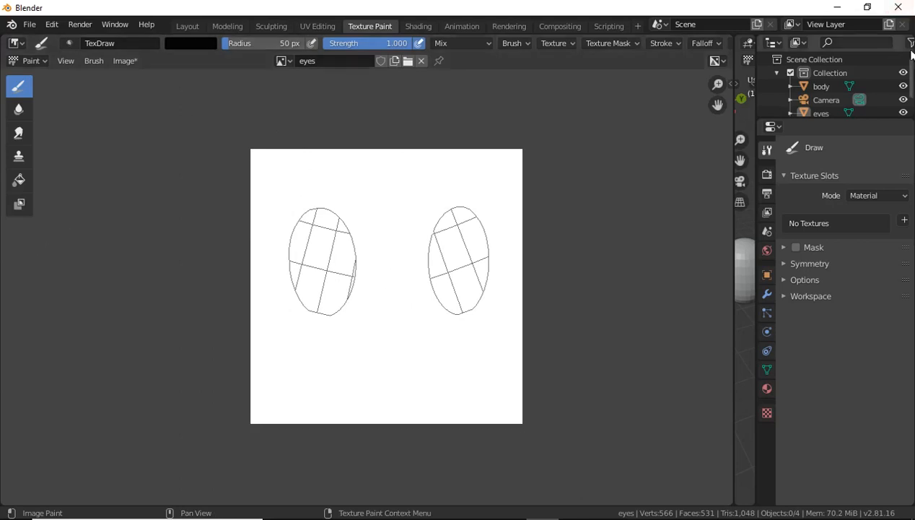
# Set the brush falloff to the flat, hard-edged curve preset, test it with two dots above the eye outlines and undo them.
pyautogui.click(694, 44)
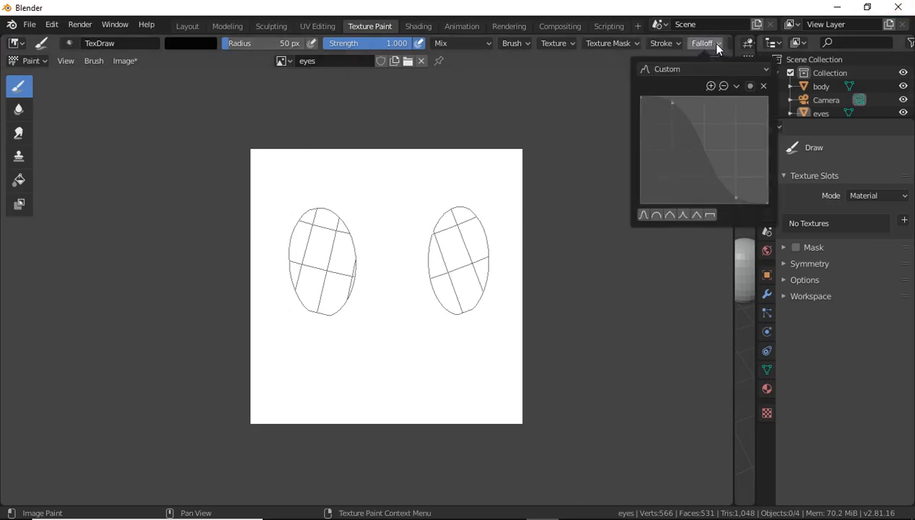
pyautogui.click(712, 216)
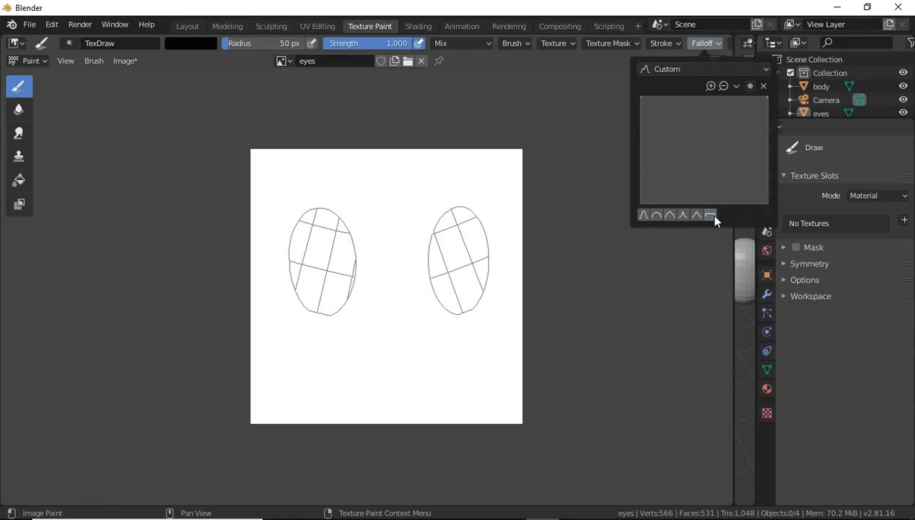
pyautogui.click(357, 181)
pyautogui.click(422, 185)
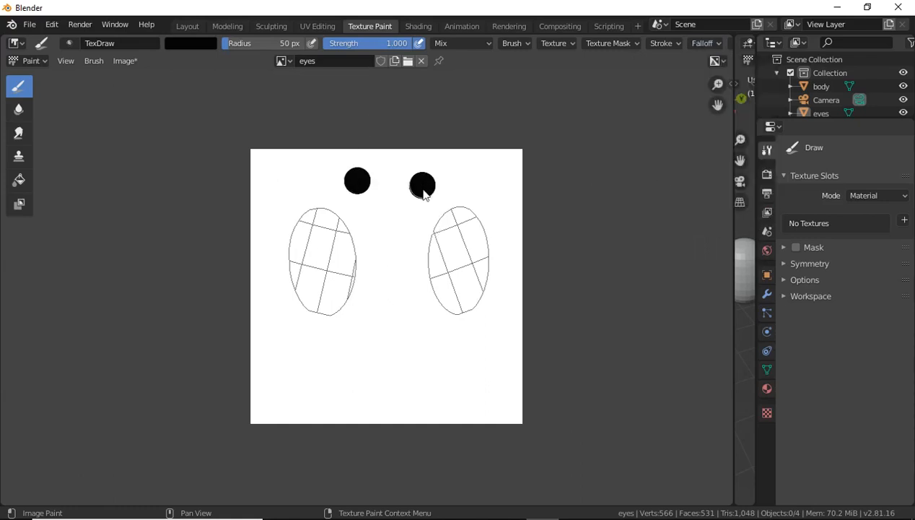
pyautogui.hotkey('ctrl', 'z')
pyautogui.hotkey('ctrl', 'z')
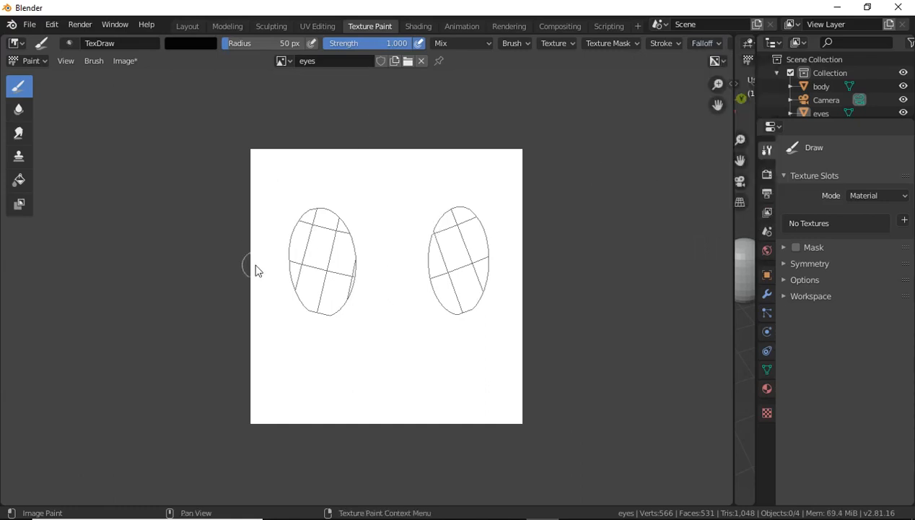
# Paint one 50 px black pupil dot in the lower inner part of each eye outline and pack the eyes image.
pyautogui.click(328, 284)
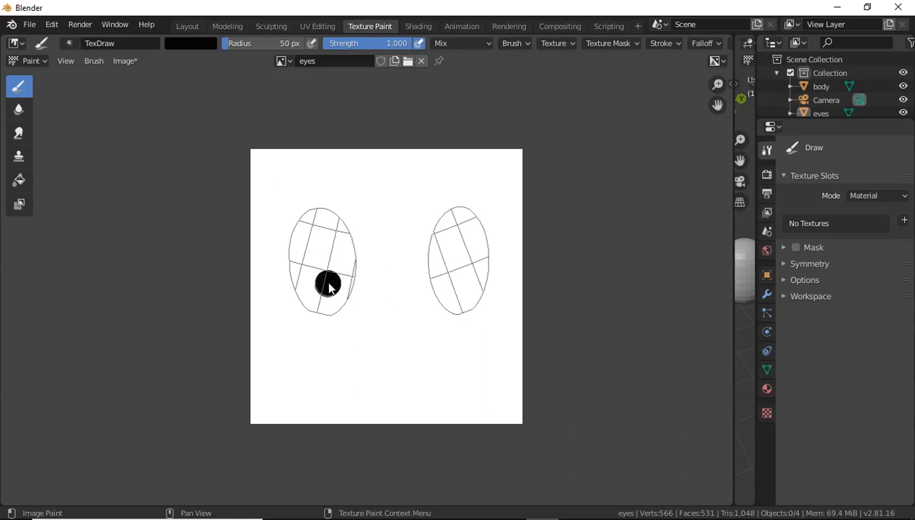
pyautogui.click(450, 285)
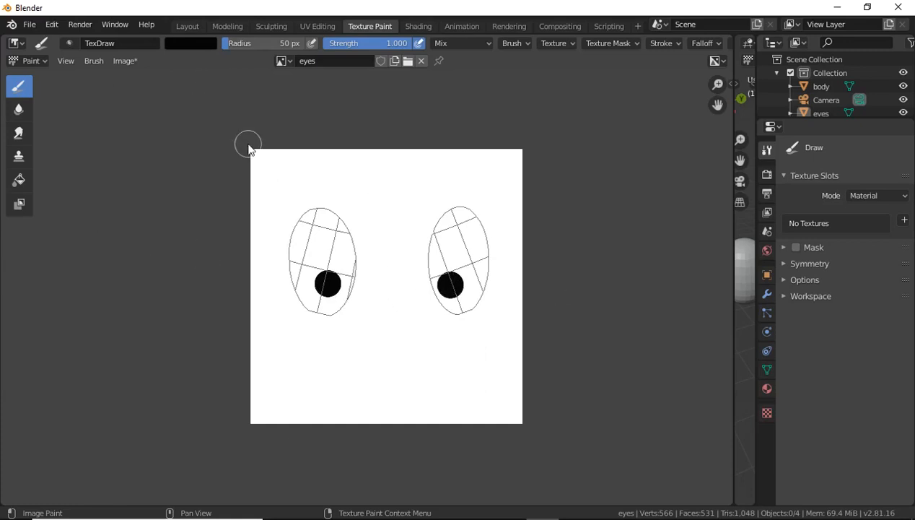
pyautogui.click(132, 60)
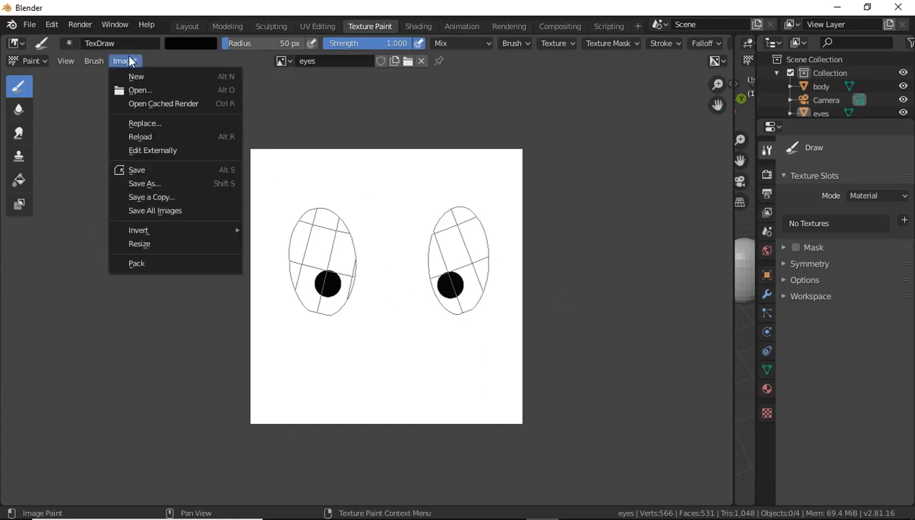
pyautogui.click(173, 265)
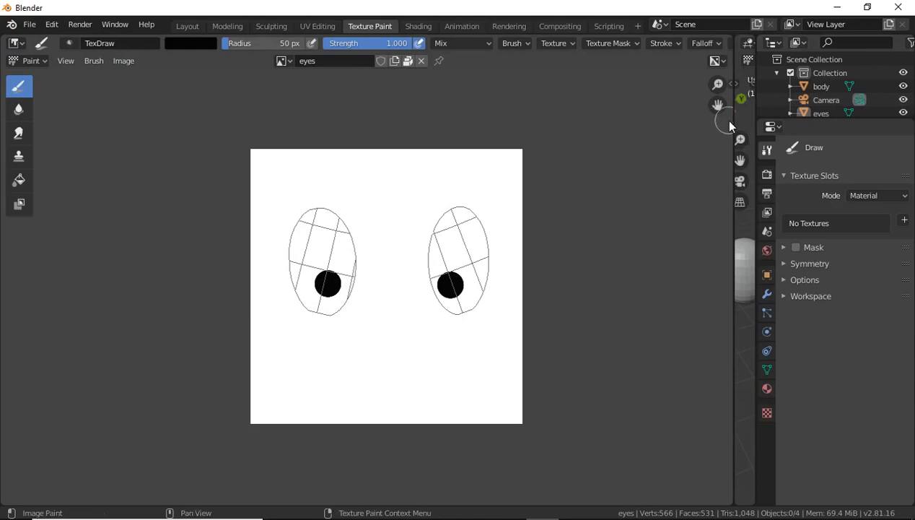
# In the Shading workspace, add an Image Texture node with the eyes image and connect its Color to the Principled BSDF's Base Color.
pyautogui.moveTo(733, 120); pyautogui.dragTo(321, 129)
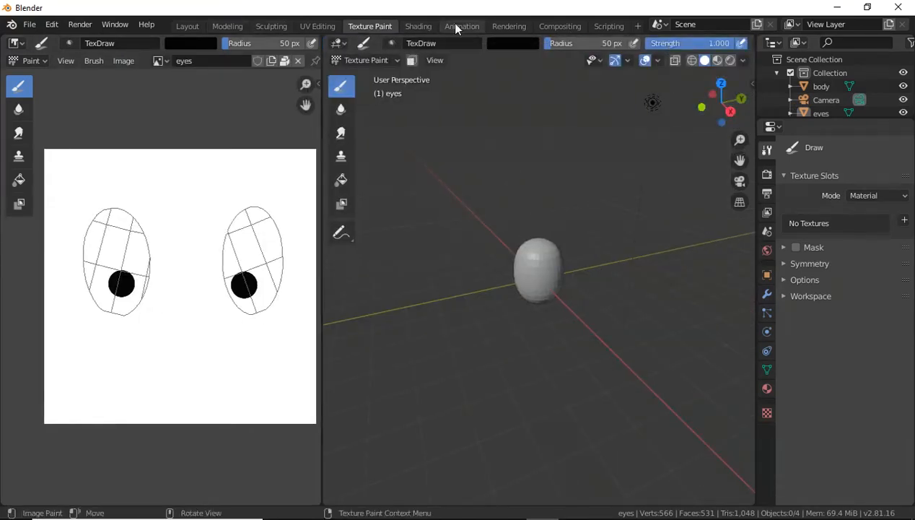
pyautogui.click(419, 26)
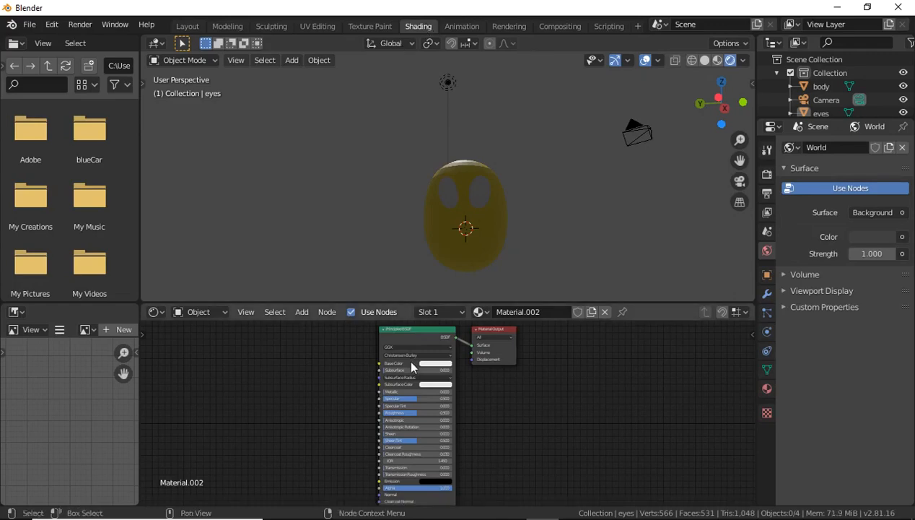
pyautogui.click(398, 334)
pyautogui.click(301, 312)
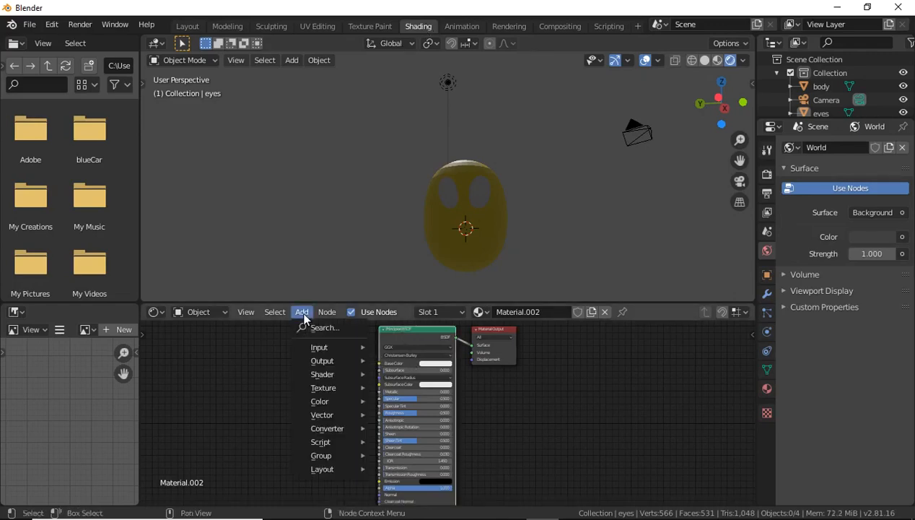
pyautogui.moveTo(329, 390)
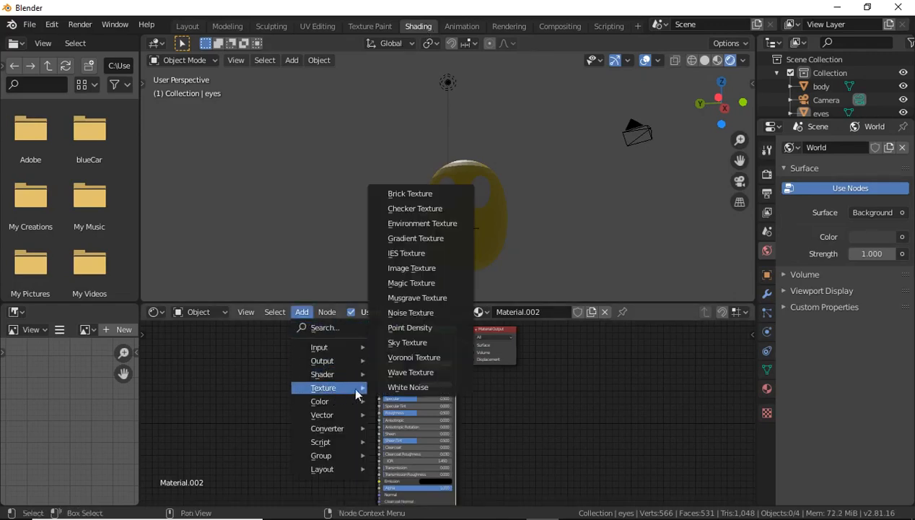
pyautogui.click(432, 267)
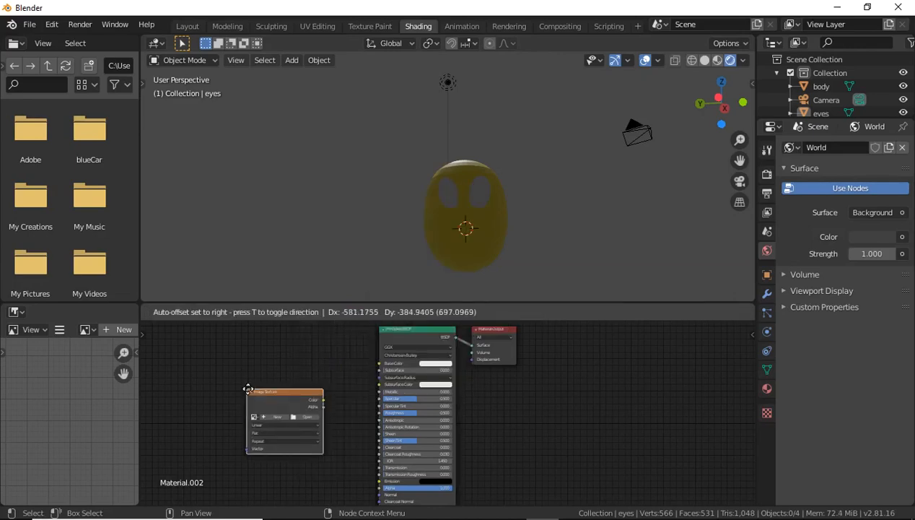
pyautogui.click(247, 359)
pyautogui.click(258, 385)
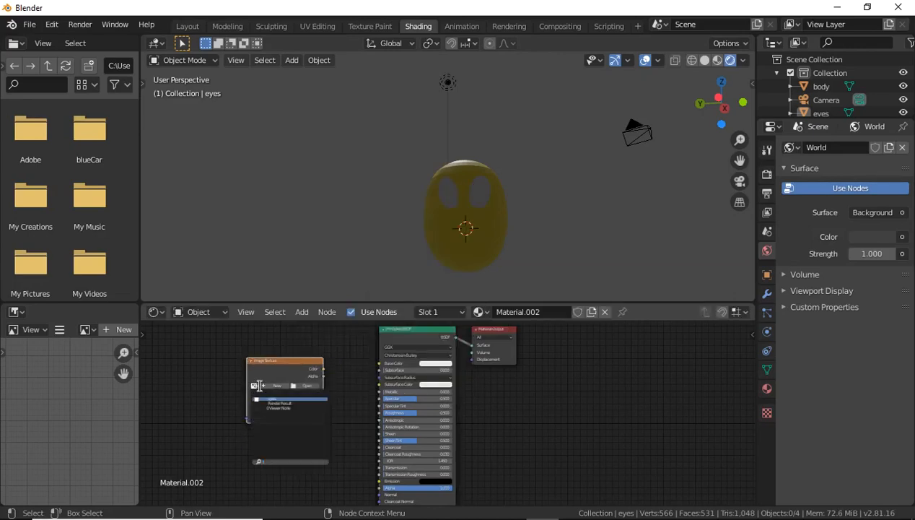
pyautogui.click(266, 398)
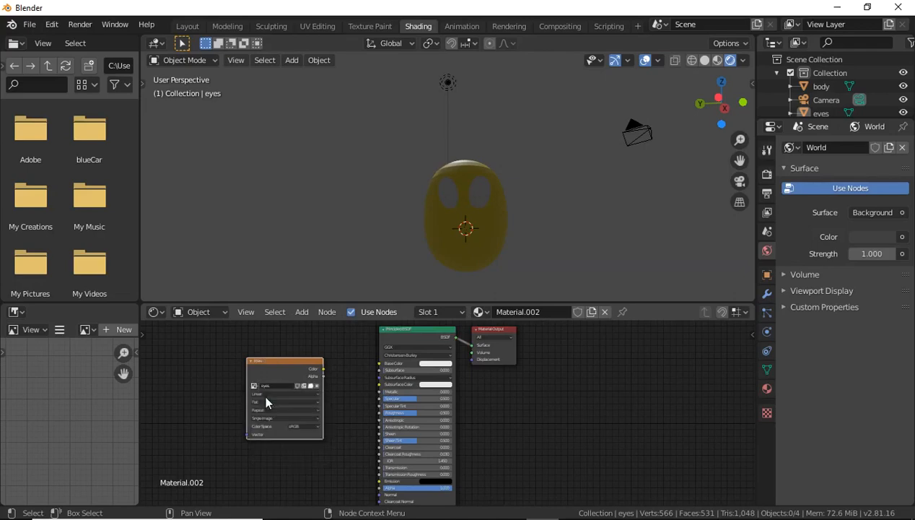
pyautogui.moveTo(324, 369); pyautogui.dragTo(377, 360)
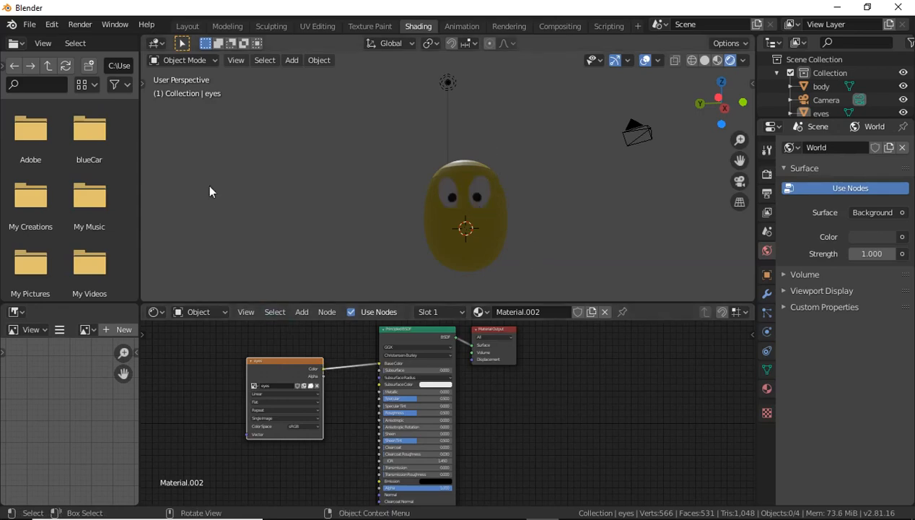
# In the Layout workspace, move the light along the global X axis to about X -5.78 m.
pyautogui.click(189, 27)
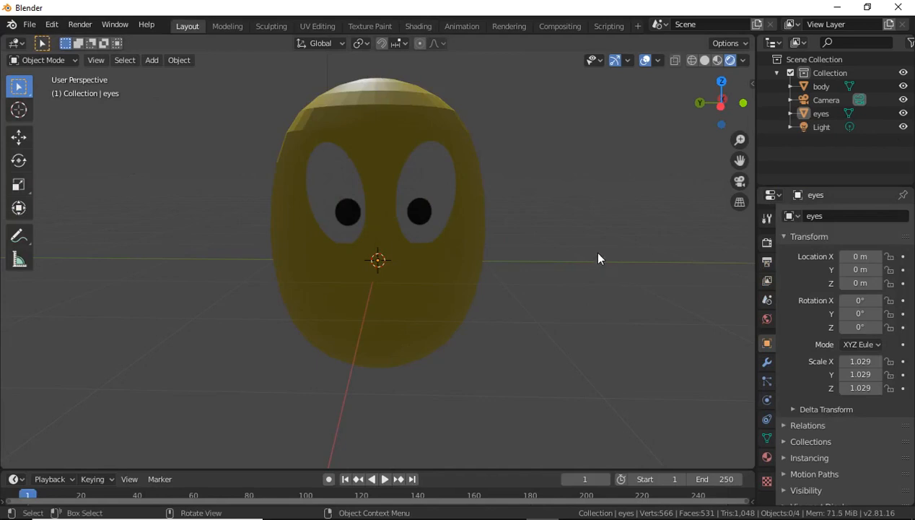
pyautogui.scroll(2, 597, 259)
pyautogui.scroll(-5, 601, 267)
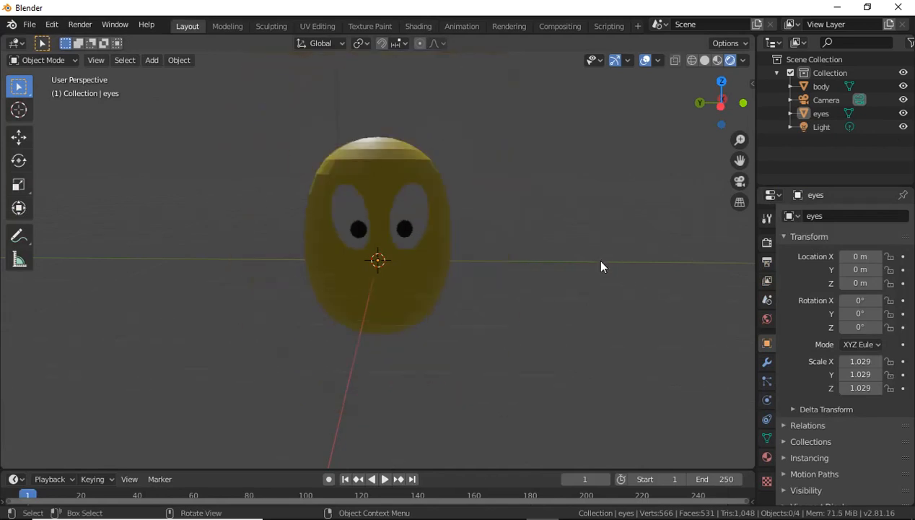
pyautogui.scroll(-4, 602, 267)
pyautogui.scroll(1, 601, 267)
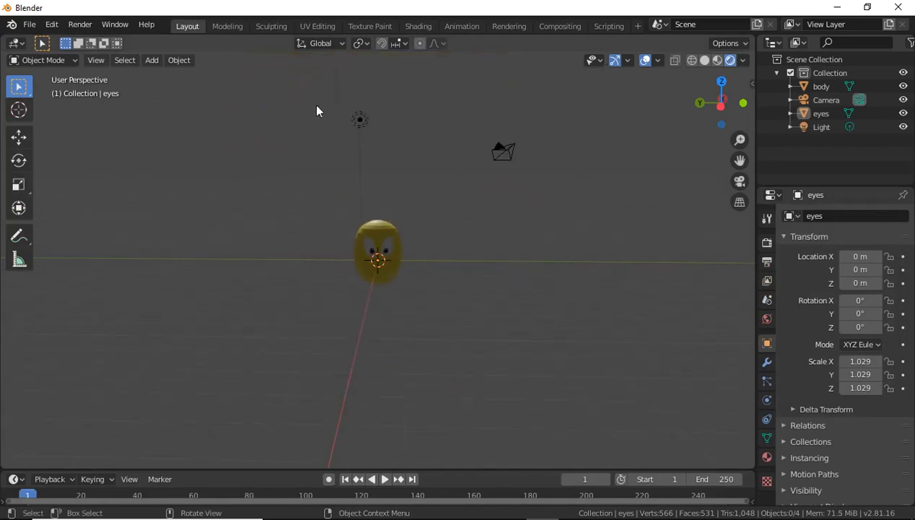
pyautogui.click(359, 121)
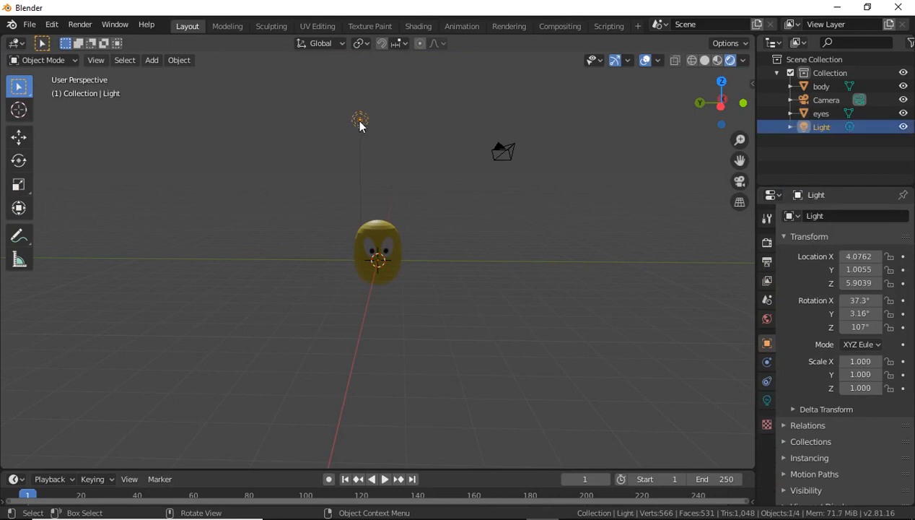
pyautogui.press('g')
pyautogui.press('x')
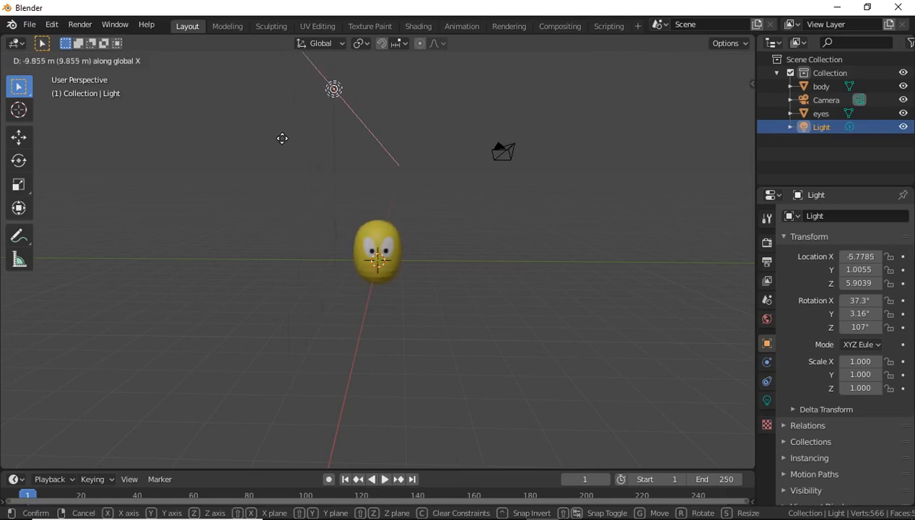
pyautogui.click(282, 143)
# Lower the light along the global Z axis to about Z 2.12 m and deselect it.
pyautogui.press('g')
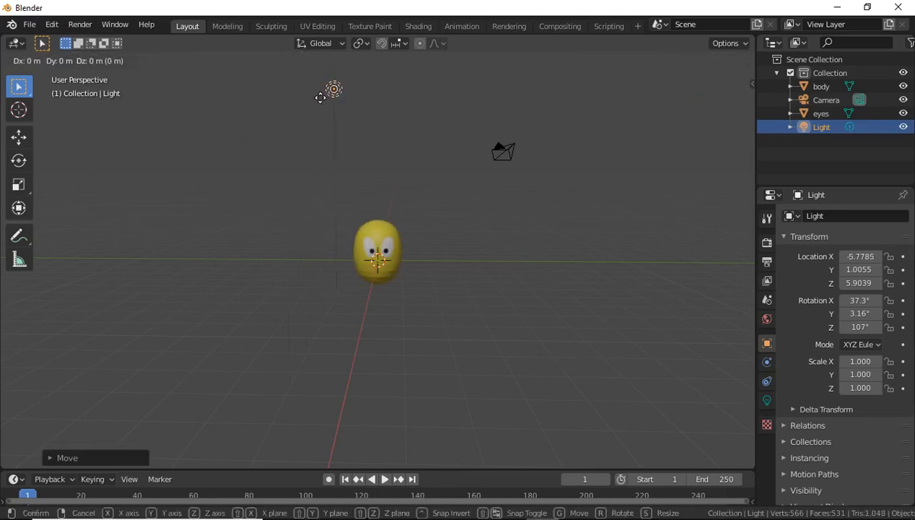
pyautogui.press('z')
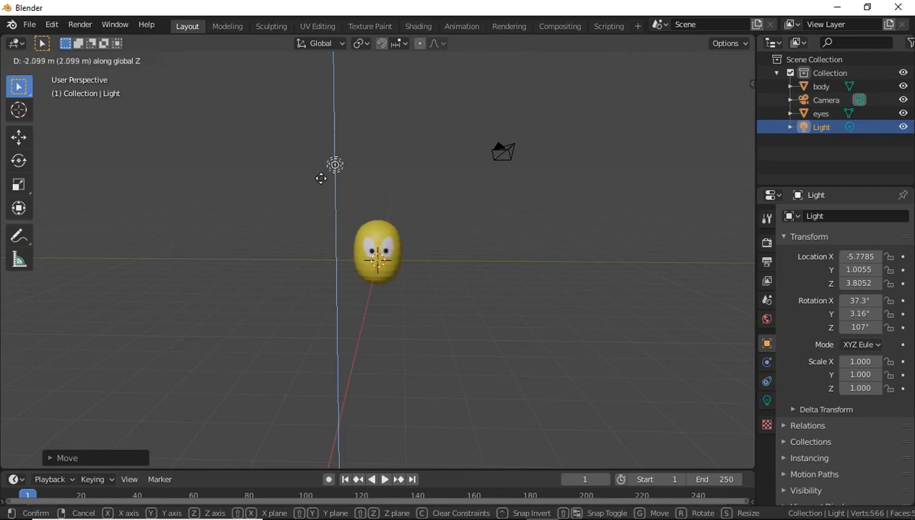
pyautogui.click(334, 232)
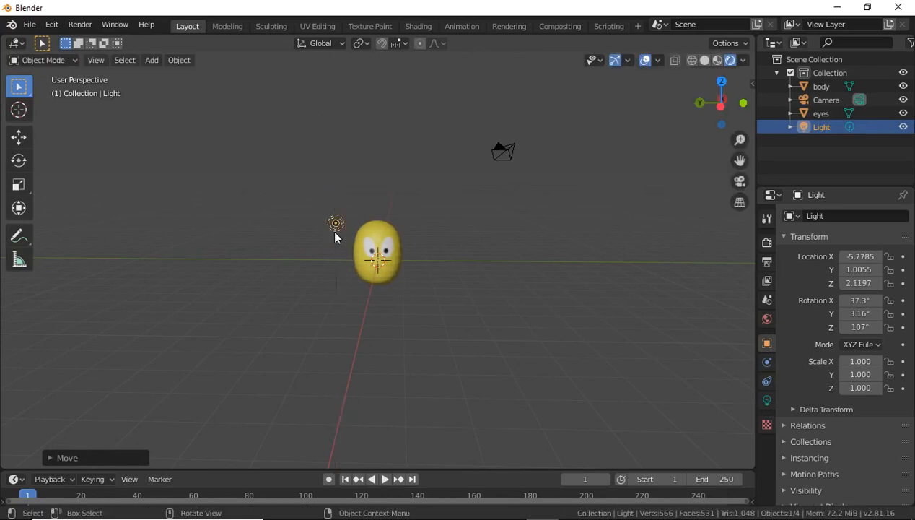
pyautogui.click(467, 241)
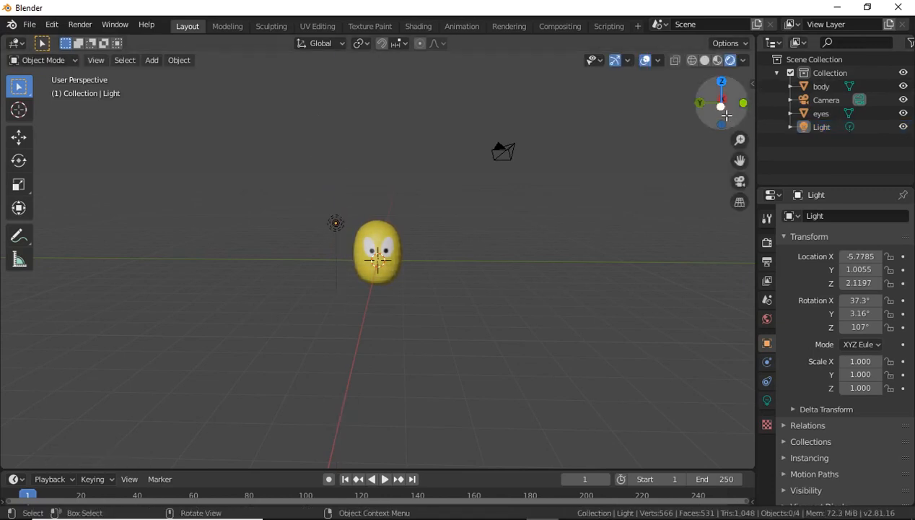
# Toggle the visibility of the eyes and the light off and on, and examine the textured eyes up close from the front.
pyautogui.moveTo(722, 102); pyautogui.dragTo(716, 127)
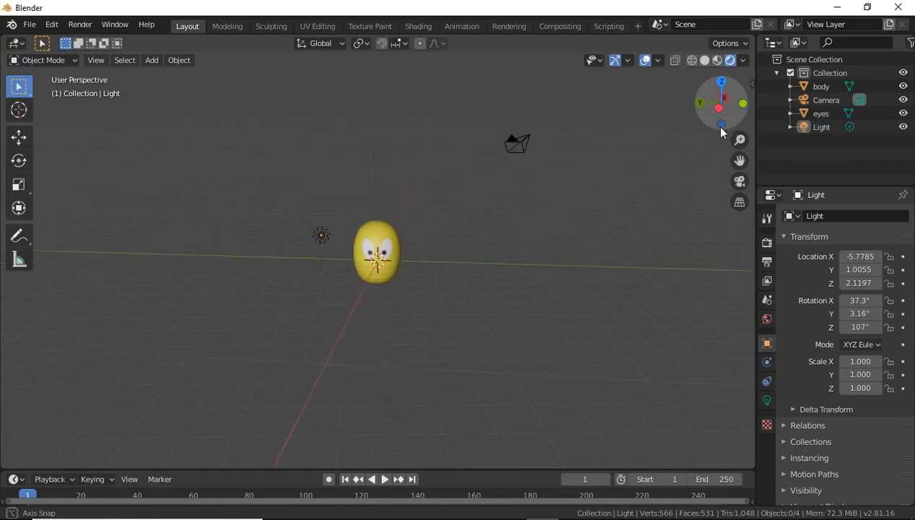
pyautogui.click(903, 114)
pyautogui.click(903, 113)
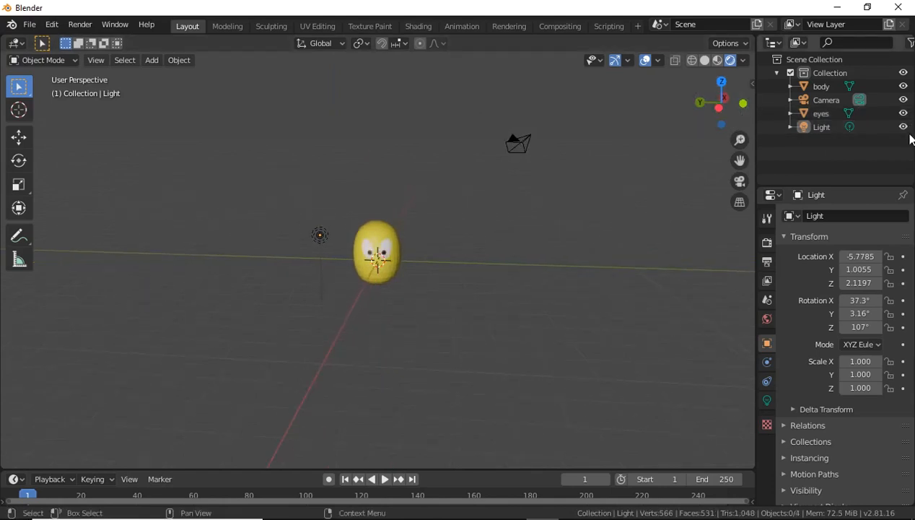
pyautogui.click(903, 127)
pyautogui.click(903, 127)
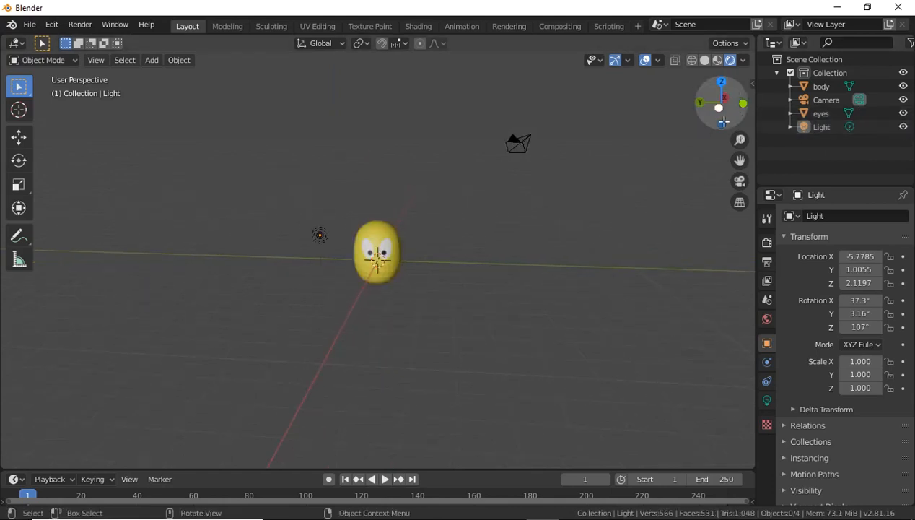
pyautogui.moveTo(738, 137); pyautogui.dragTo(24, 71)
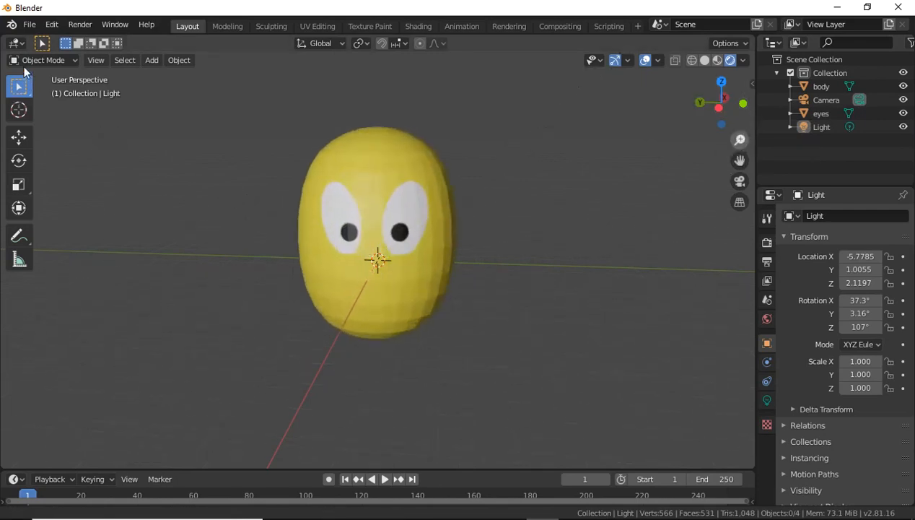
pyautogui.moveTo(706, 114)
pyautogui.mouseDown()
pyautogui.moveTo(740, 118)
pyautogui.moveTo(721, 108)
pyautogui.moveTo(697, 130)
pyautogui.moveTo(16, 133)
pyautogui.moveTo(719, 86)
pyautogui.moveTo(700, 111)
pyautogui.moveTo(714, 114)
pyautogui.moveTo(7, 118)
pyautogui.moveTo(719, 98)
pyautogui.moveTo(716, 112)
pyautogui.moveTo(687, 107)
pyautogui.moveTo(719, 107)
pyautogui.mouseUp()
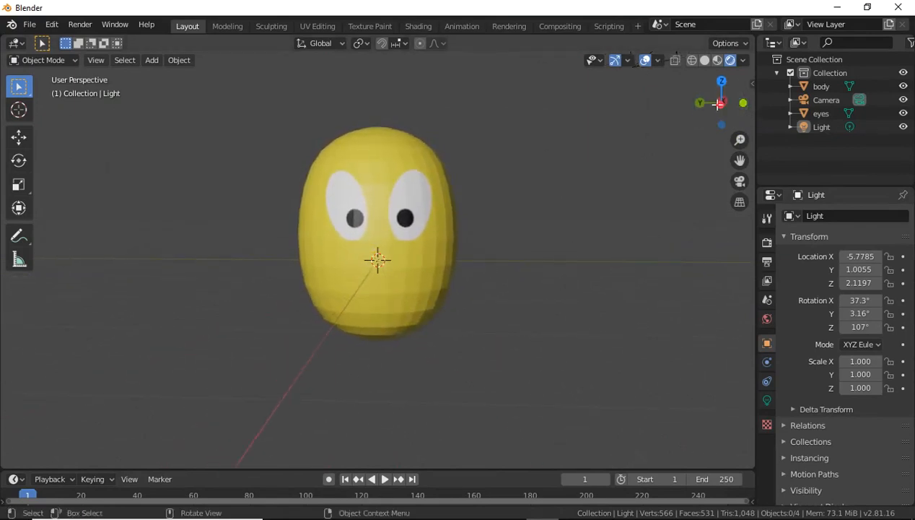
pyautogui.moveTo(711, 117)
pyautogui.mouseDown()
pyautogui.moveTo(722, 121)
pyautogui.moveTo(709, 110)
pyautogui.mouseUp()
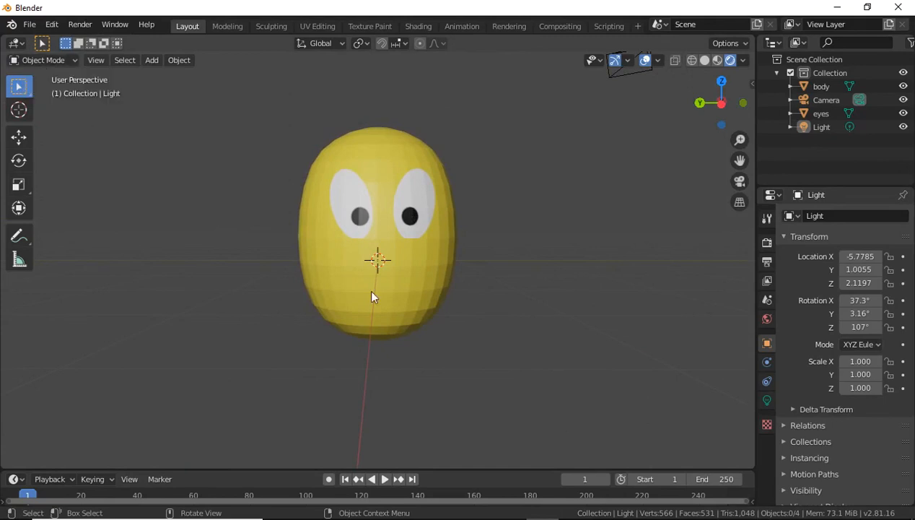
# Select the body object and switch it to Edit Mode.
pyautogui.click(385, 156)
pyautogui.click(62, 60)
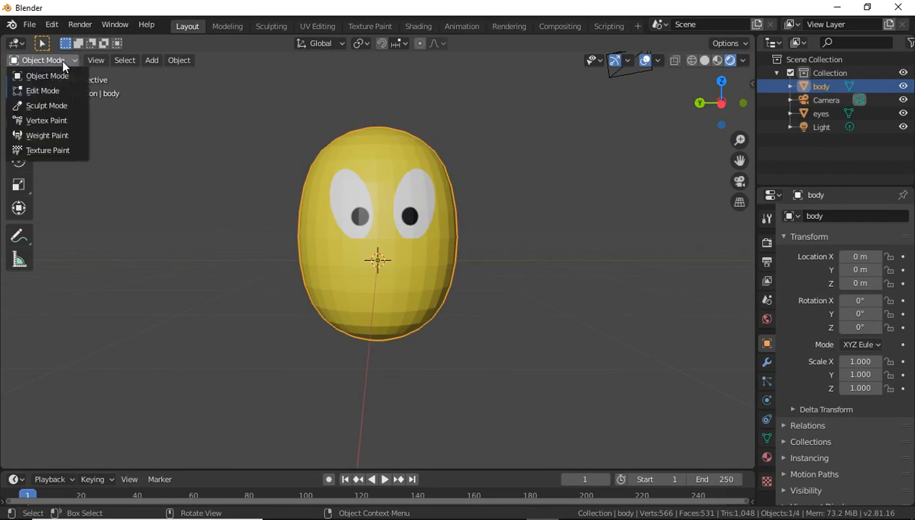
pyautogui.click(44, 95)
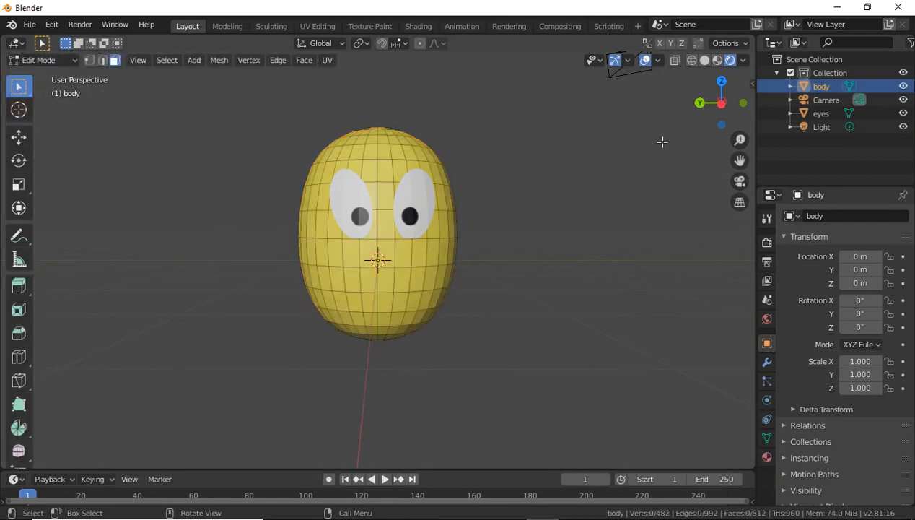
# Switch the body mesh to edge selection and select the horizontal edge midway between the two eyes.
pyautogui.moveTo(710, 115); pyautogui.dragTo(706, 134)
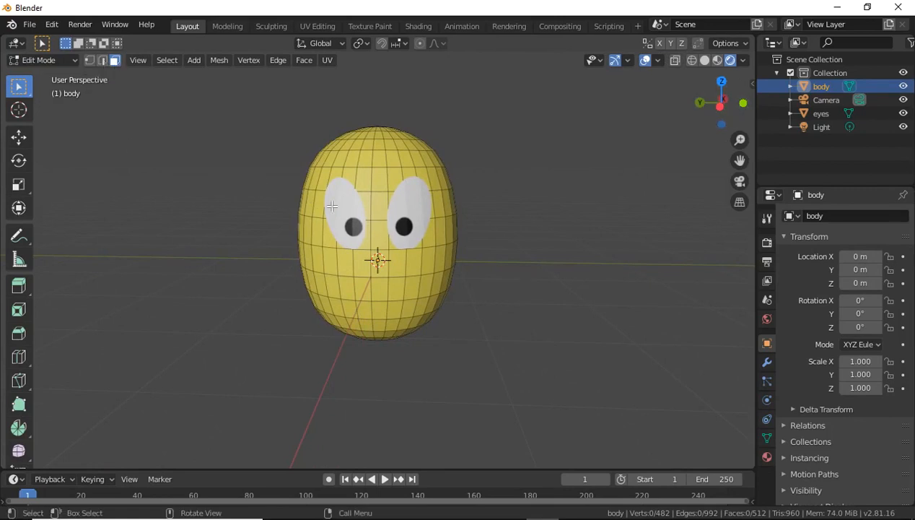
pyautogui.click(375, 223)
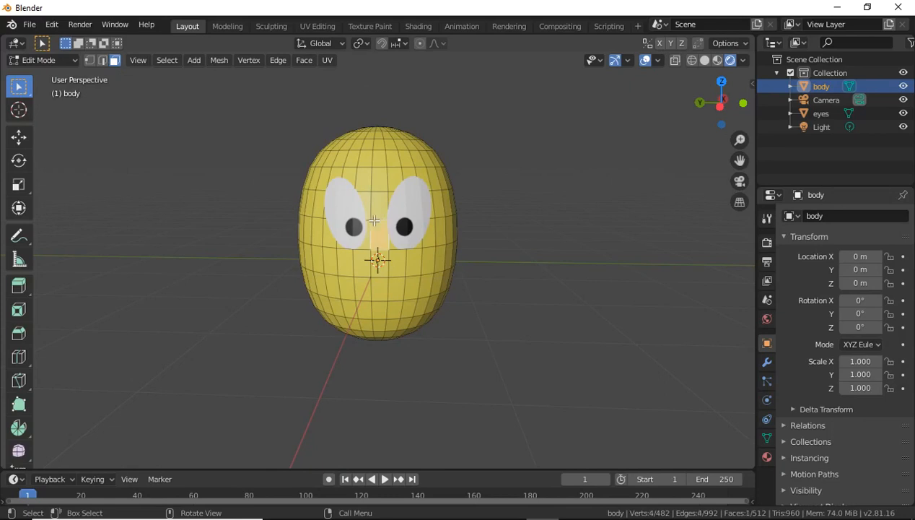
pyautogui.click(101, 61)
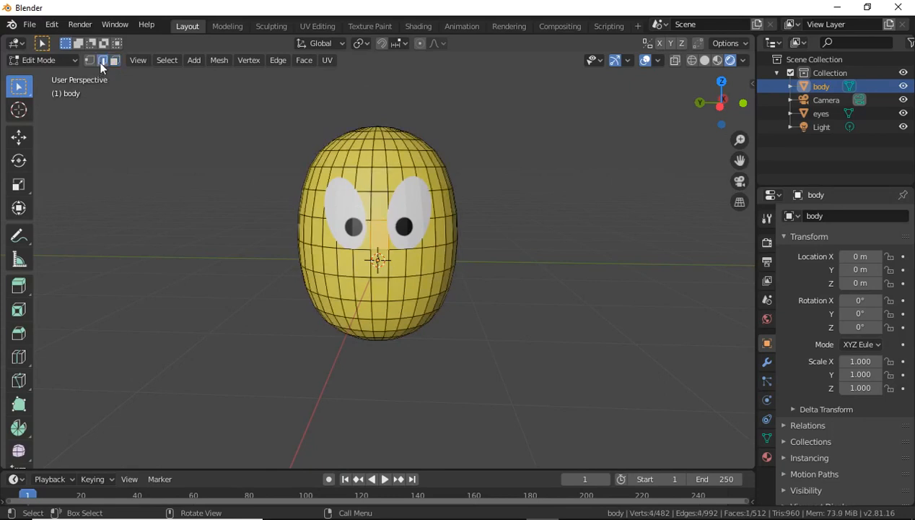
pyautogui.click(377, 220)
# Try to snap the 3D cursor to the selected body from Object Mode.
pyautogui.rightClick(380, 261)
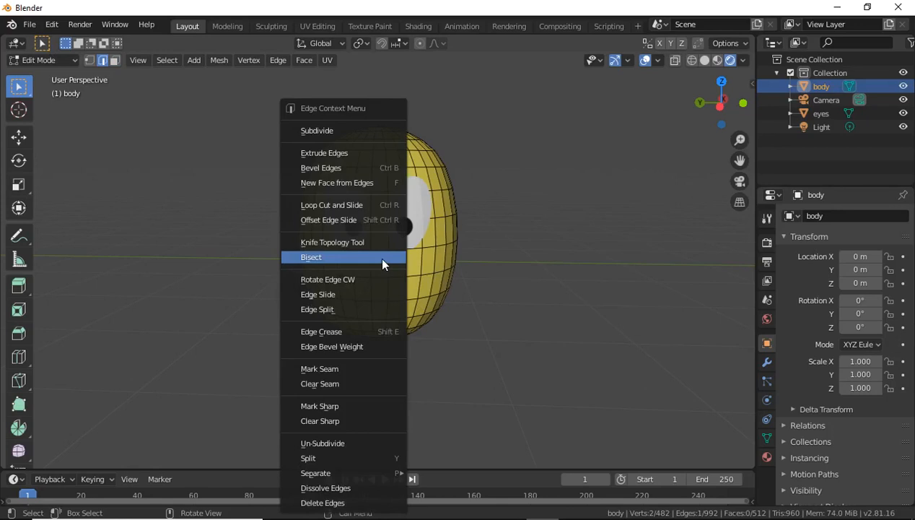
pyautogui.click(61, 60)
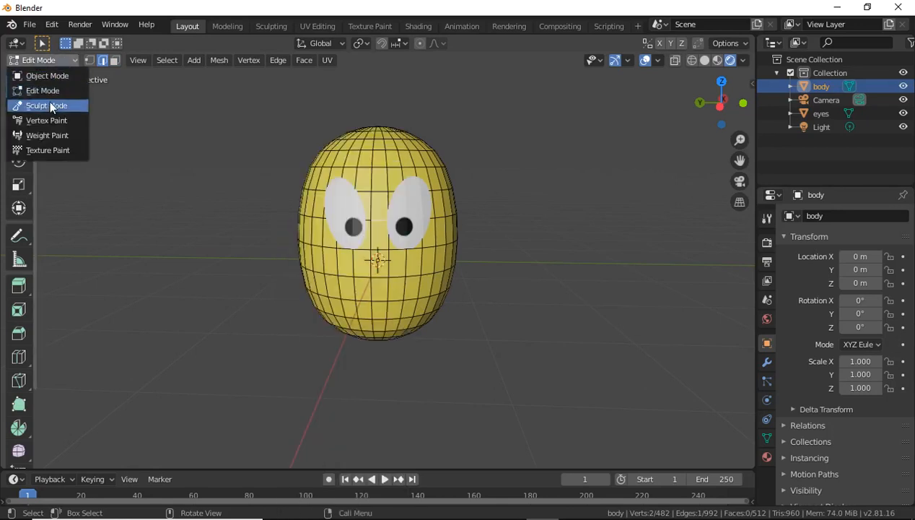
pyautogui.click(59, 74)
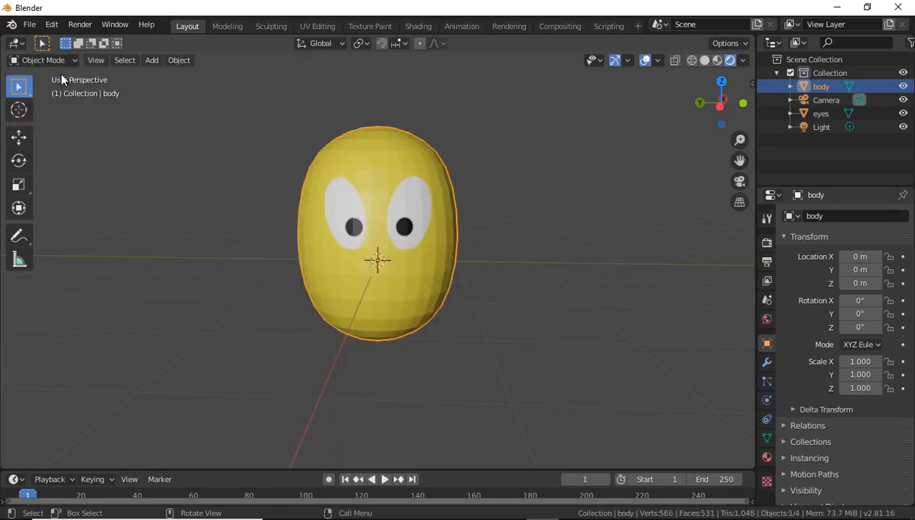
pyautogui.rightClick(380, 264)
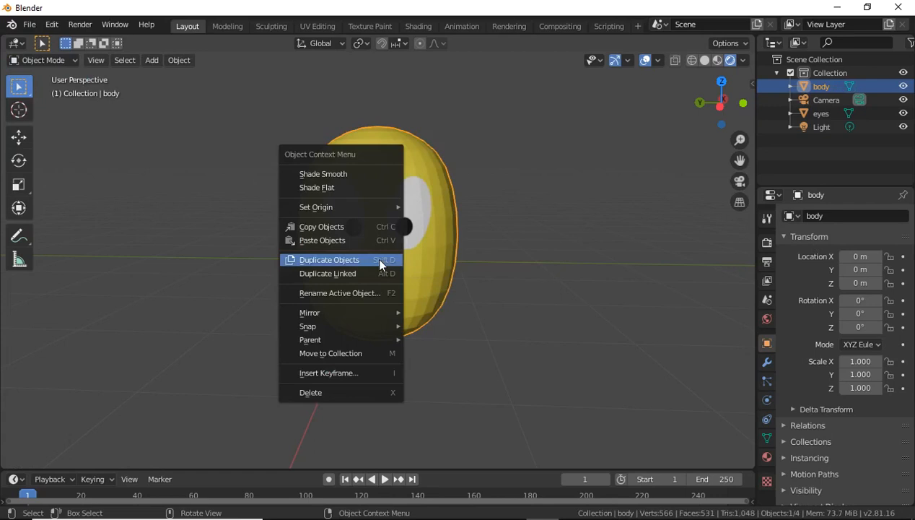
pyautogui.moveTo(367, 330)
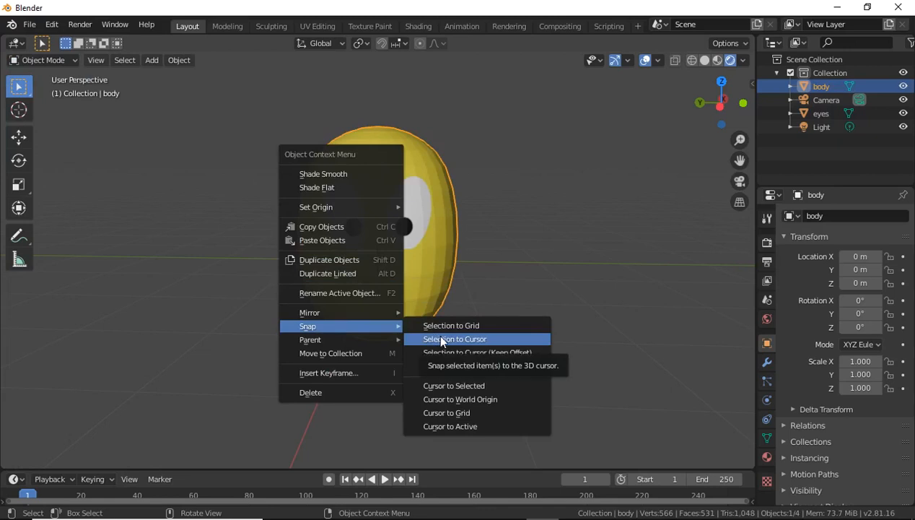
pyautogui.click(459, 387)
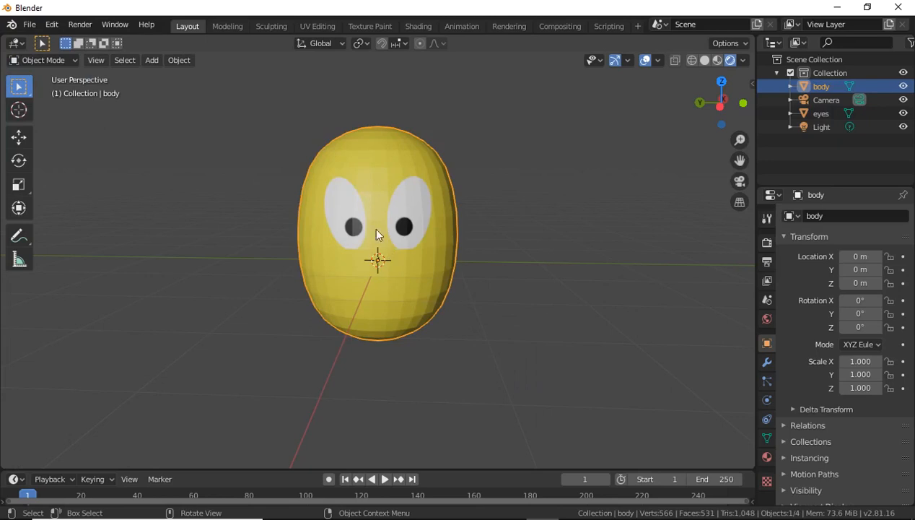
# Return the body to Edit Mode, place the 3D cursor on the edge between the eyes, and clear the selection.
pyautogui.click(51, 60)
pyautogui.click(53, 94)
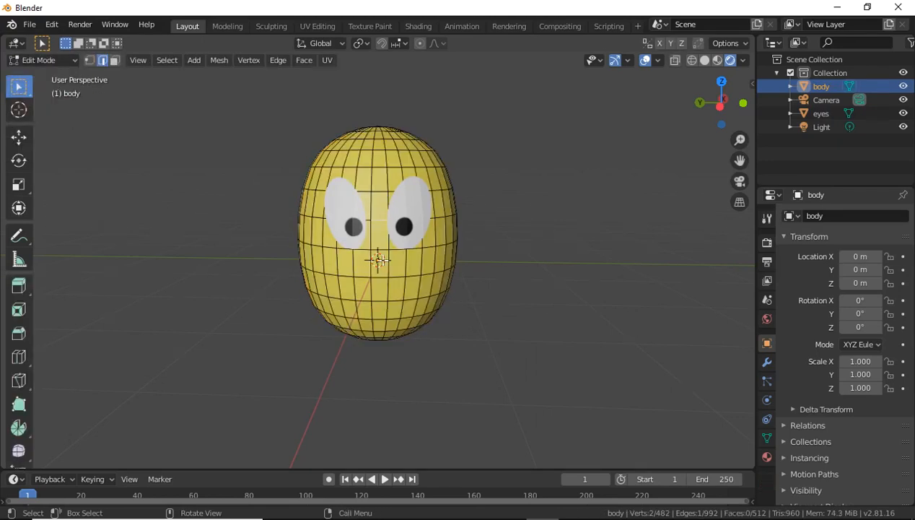
pyautogui.rightClick(380, 265)
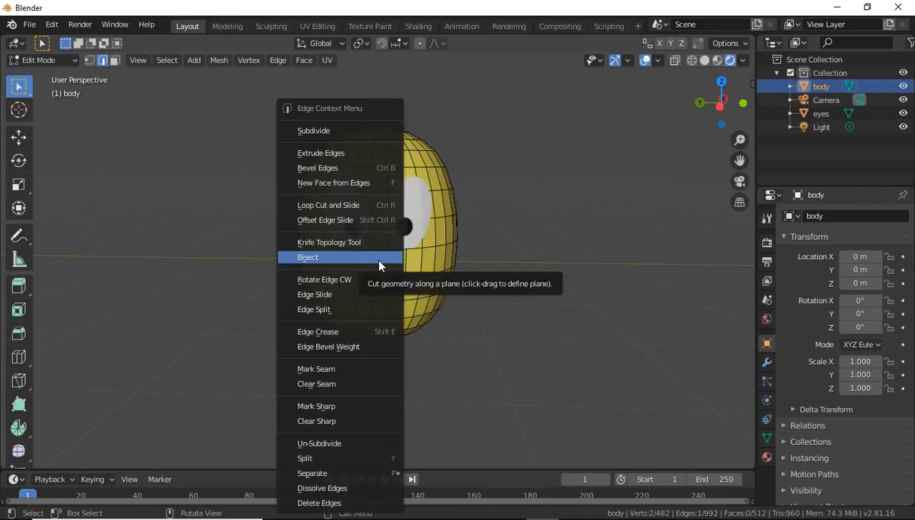
pyautogui.moveTo(396, 472)
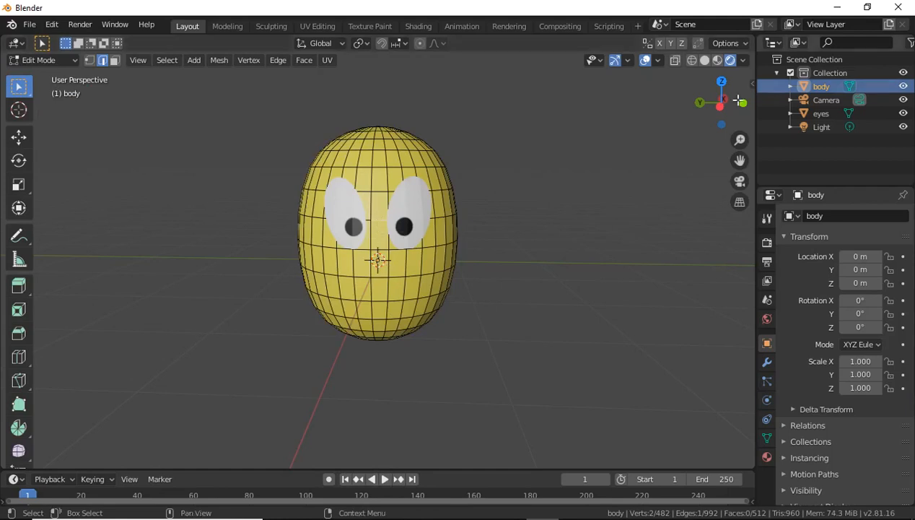
pyautogui.keyDown('shift'); pyautogui.rightClick(378, 220); pyautogui.keyUp('shift')
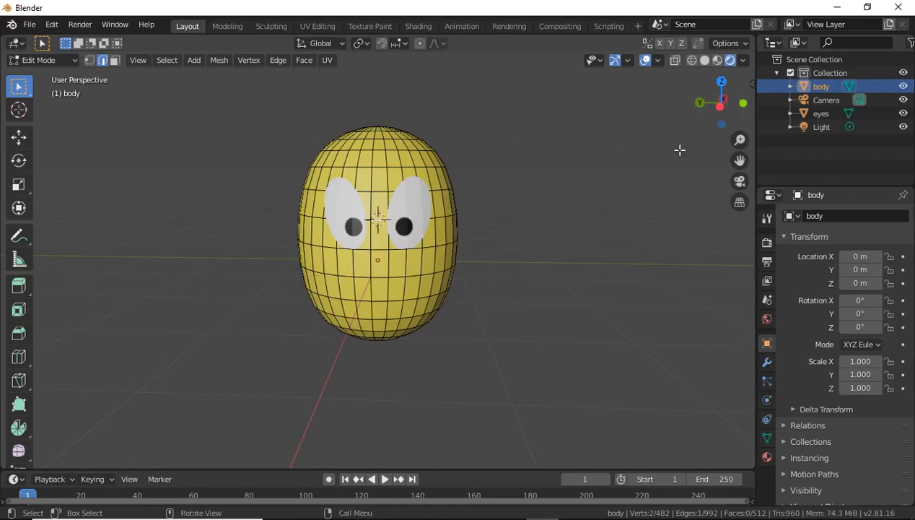
pyautogui.moveTo(725, 134); pyautogui.dragTo(650, 160)
pyautogui.moveTo(722, 101)
pyautogui.mouseDown()
pyautogui.moveTo(611, 139)
pyautogui.moveTo(699, 132)
pyautogui.moveTo(729, 114)
pyautogui.mouseUp()
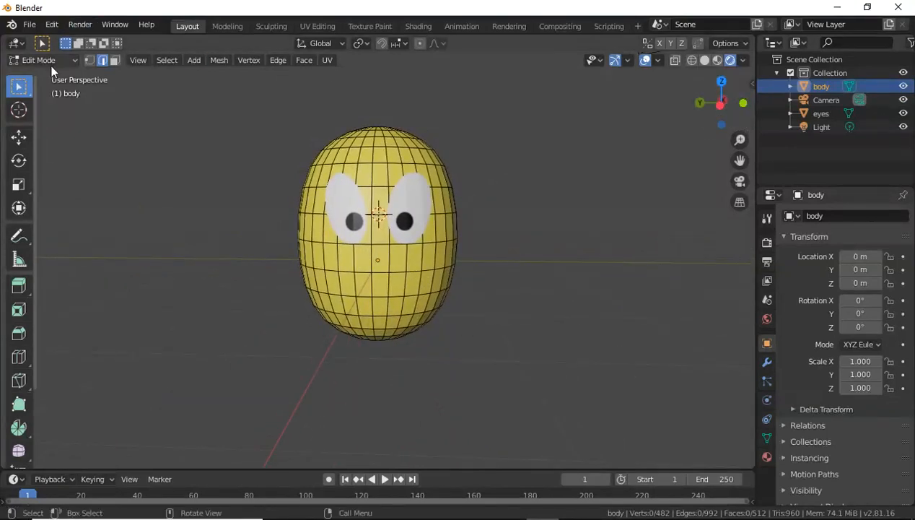
# Switch to Object Mode, deselect the body, and add a single-bone armature at the 3D cursor.
pyautogui.click(40, 60)
pyautogui.click(56, 74)
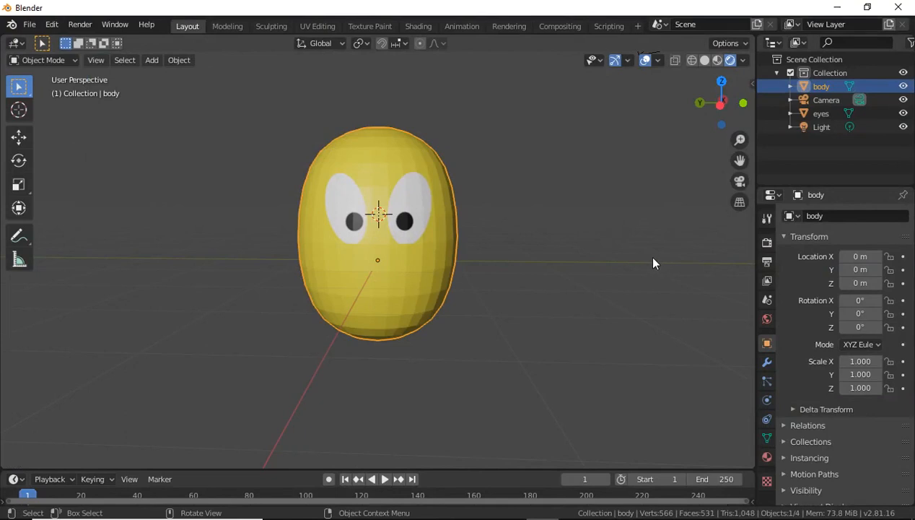
pyautogui.click(66, 60)
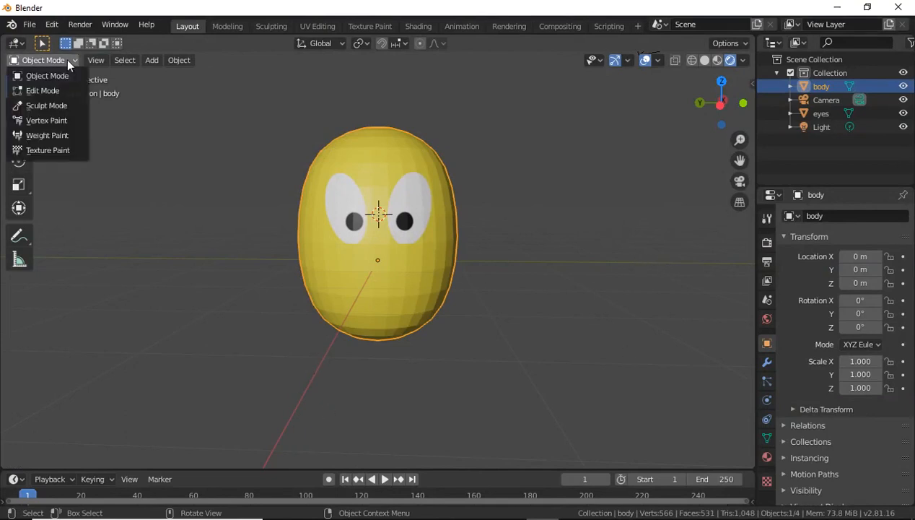
pyautogui.click(160, 87)
pyautogui.click(152, 61)
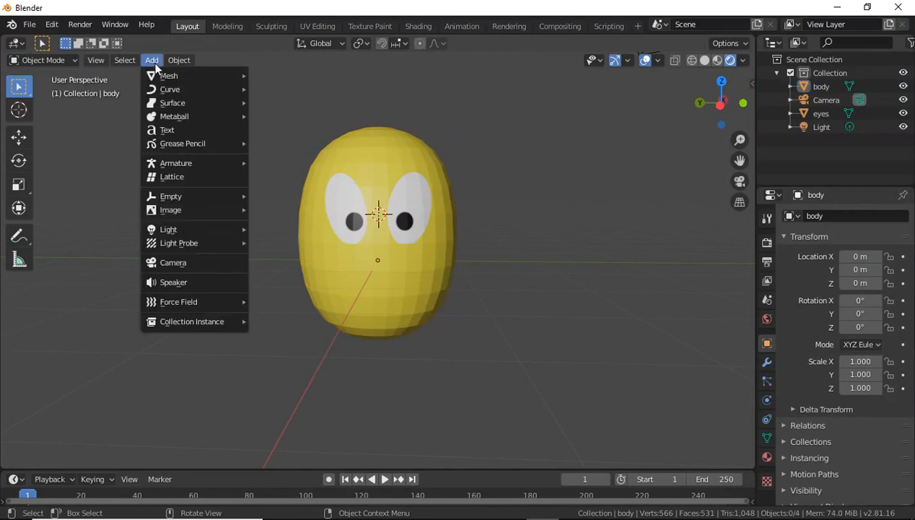
pyautogui.moveTo(193, 164)
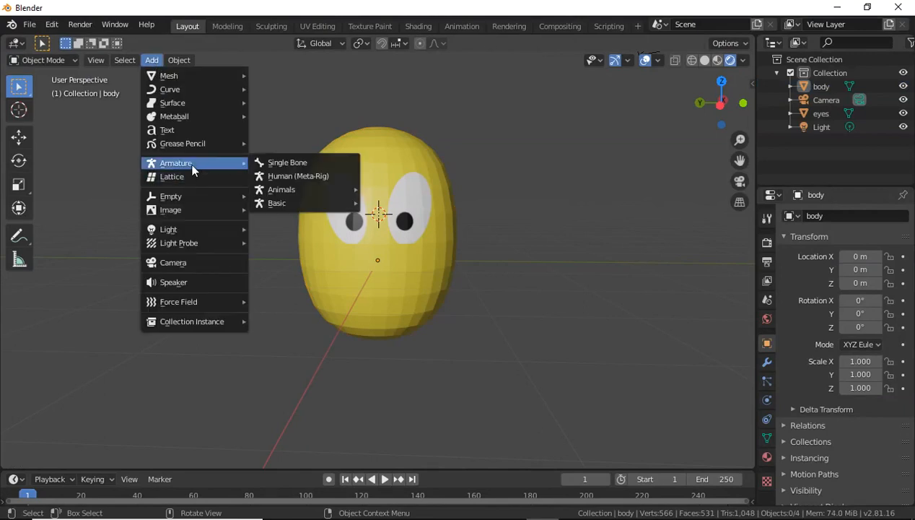
pyautogui.click(340, 162)
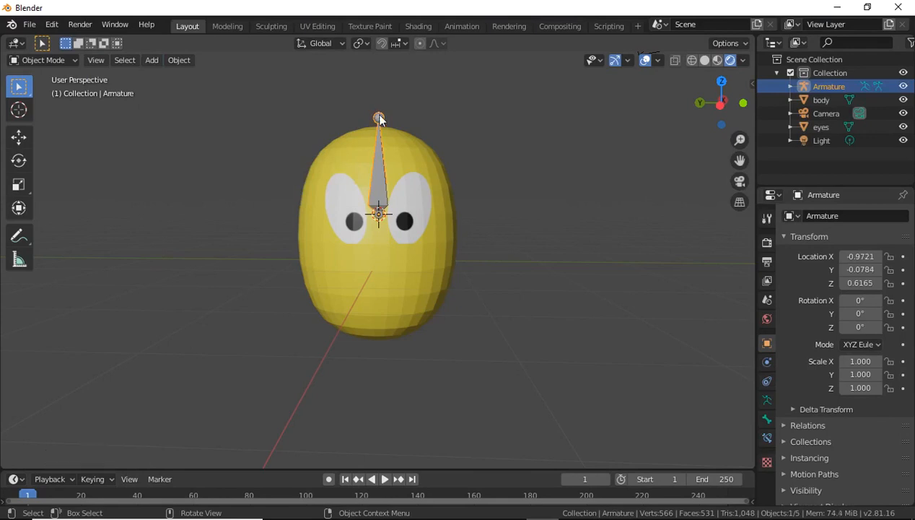
# In the armature's Edit Mode, lower the bone's tip along the global Z axis to shorten the bone to about 0.281 m.
pyautogui.click(64, 59)
pyautogui.click(59, 91)
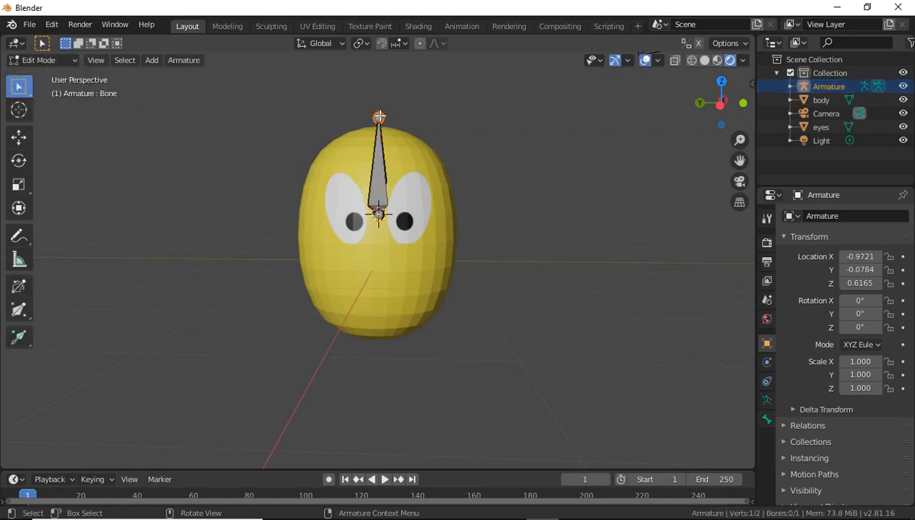
pyautogui.press('g')
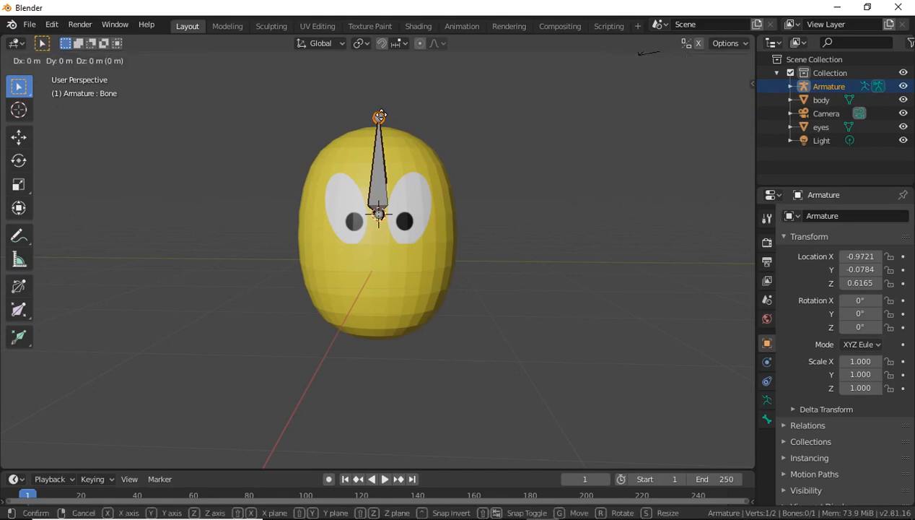
pyautogui.press('z')
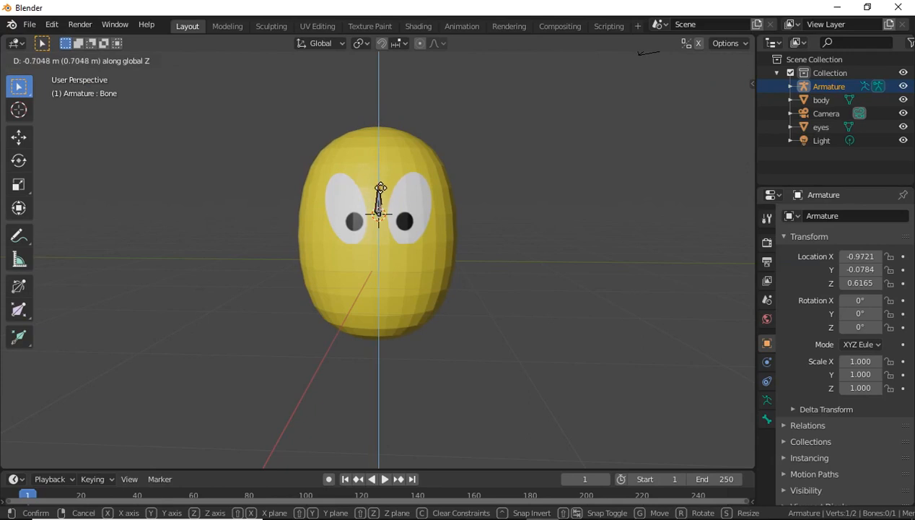
pyautogui.click(379, 185)
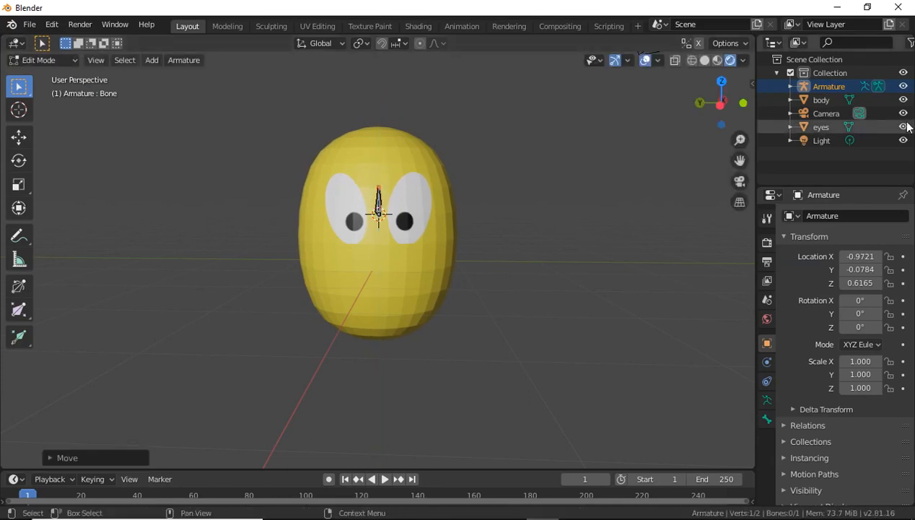
# Rename the shortened bone as Eye Bone and deselect it.
pyautogui.click(767, 419)
pyautogui.click(835, 216)
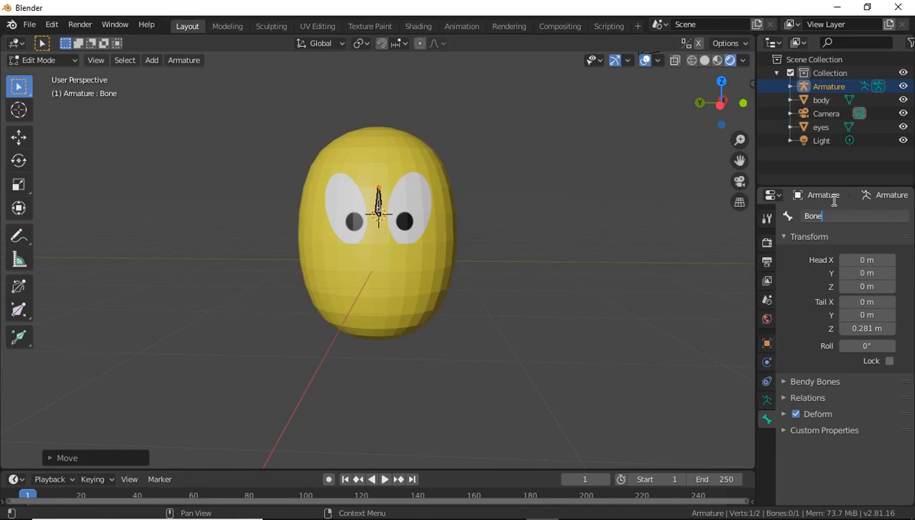
pyautogui.write('Eye')
pyautogui.press('Return')
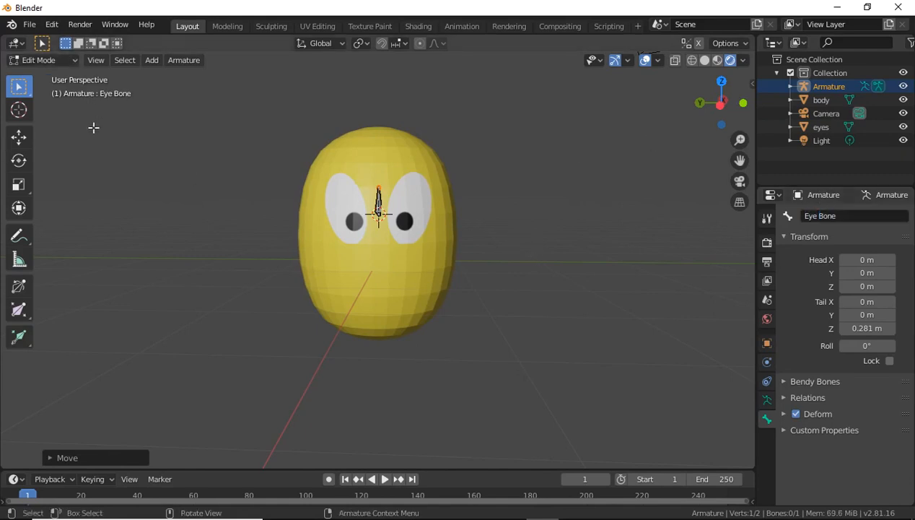
pyautogui.click(117, 125)
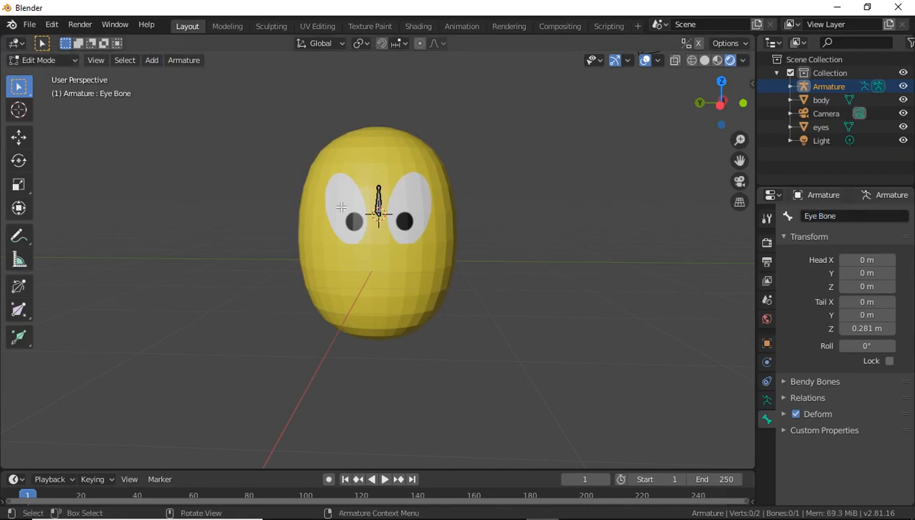
pyautogui.click(62, 61)
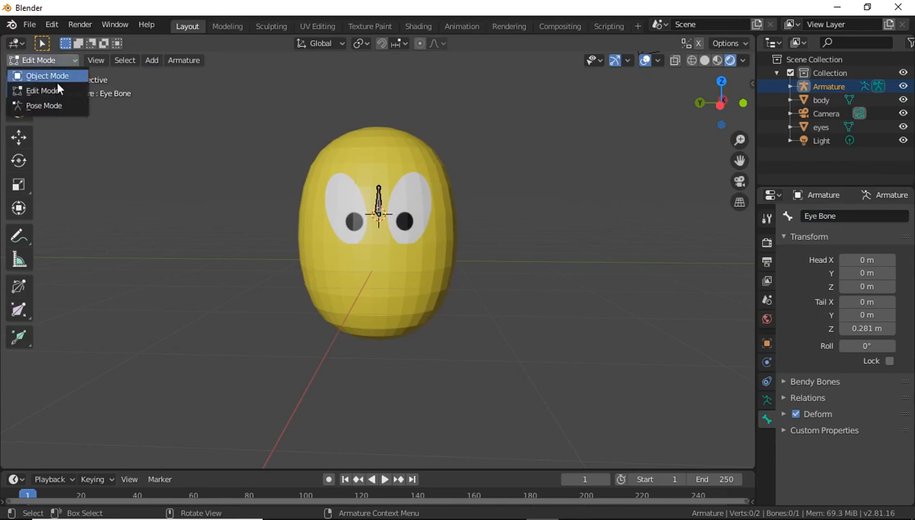
pyautogui.click(57, 78)
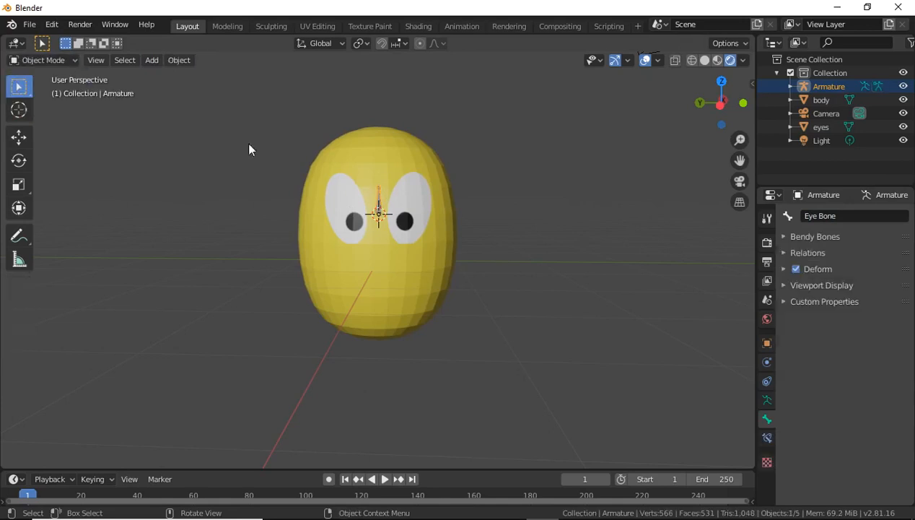
pyautogui.click(151, 62)
pyautogui.moveTo(183, 167)
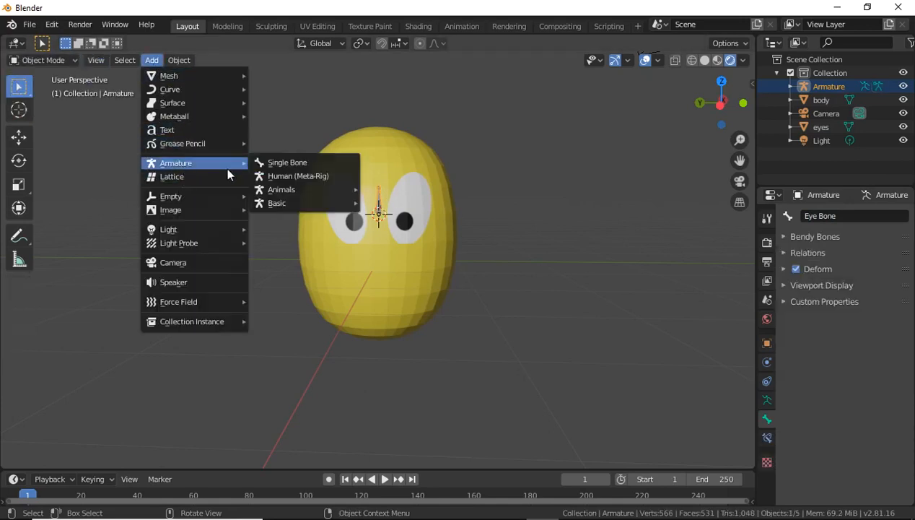
pyautogui.hotkey('alt', 'a')
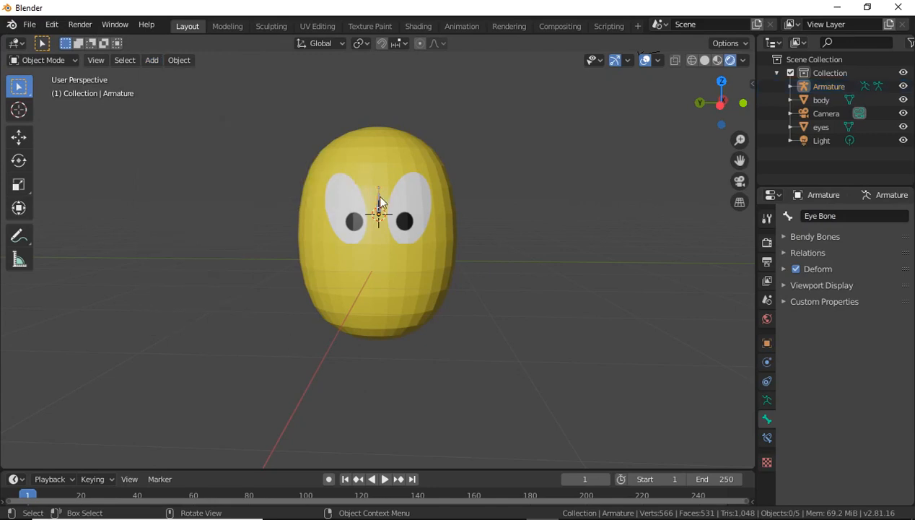
pyautogui.rightClick(376, 200)
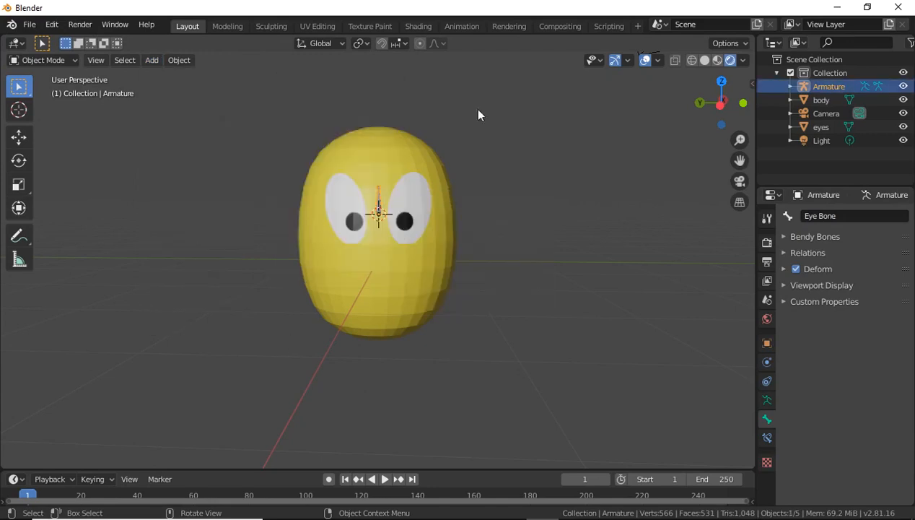
pyautogui.click(379, 205)
pyautogui.click(58, 62)
pyautogui.click(55, 91)
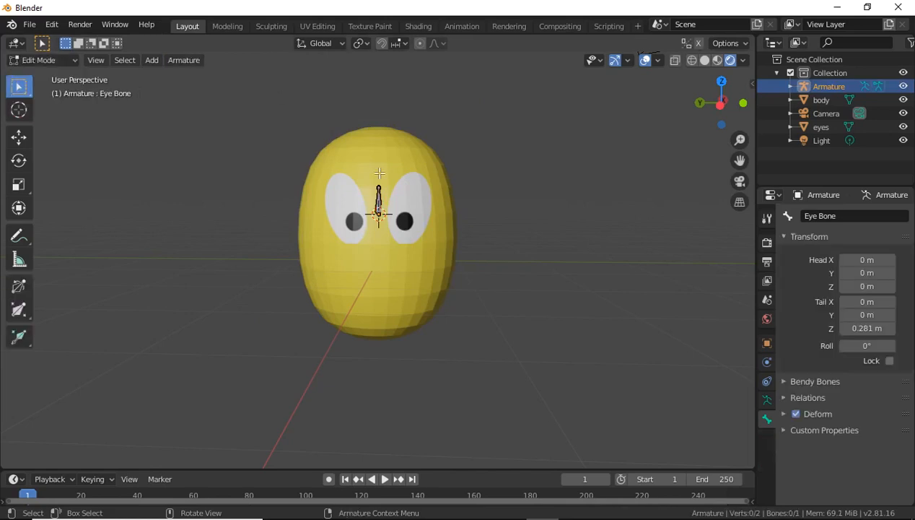
# Add a second bone to the armature at the 3D cursor and select its tip.
pyautogui.click(381, 197)
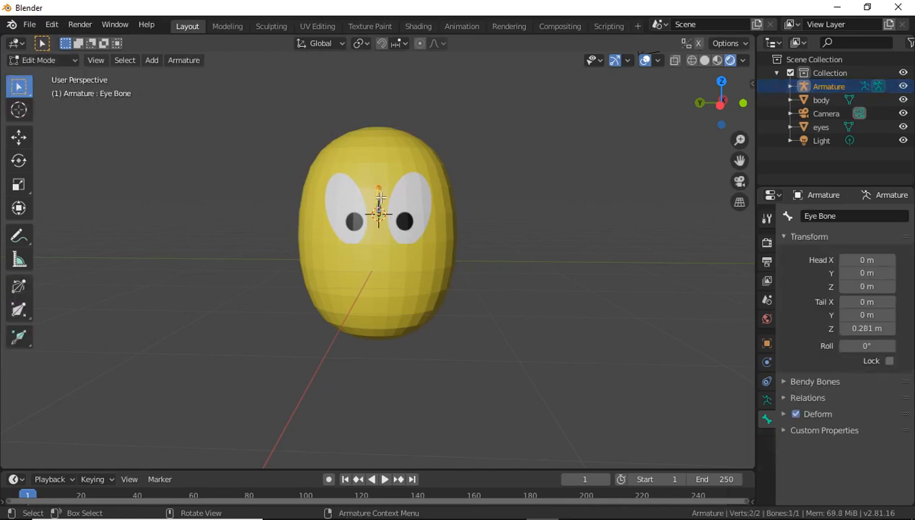
pyautogui.click(152, 61)
pyautogui.click(165, 77)
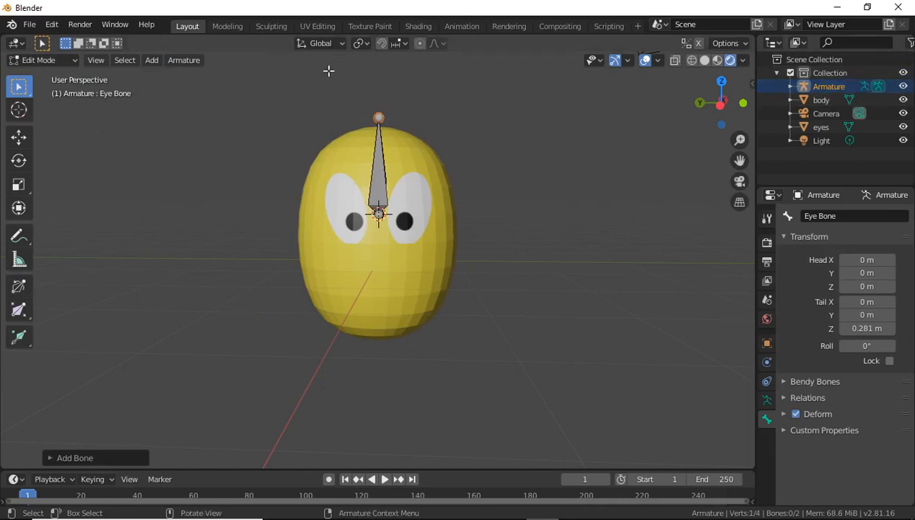
pyautogui.hotkey('ctrl', 'z')
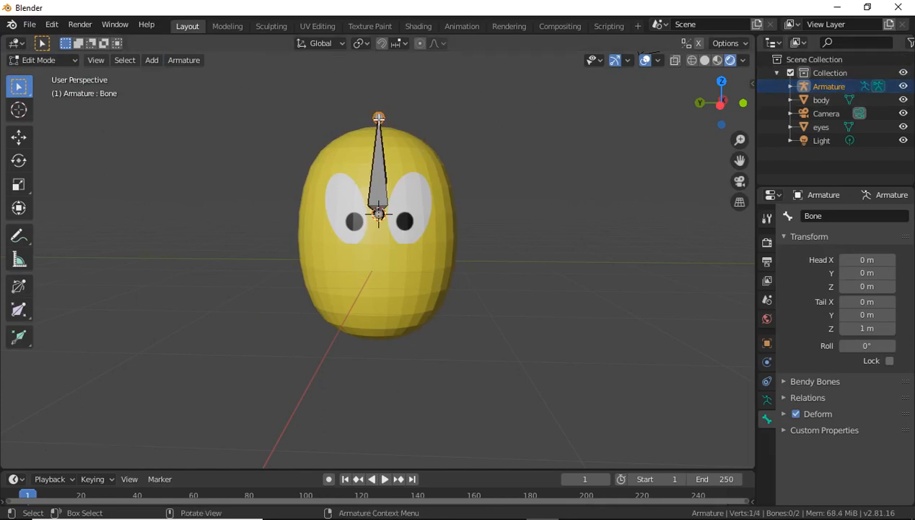
# Lower the second bone's tip about 0.59 m along the global Z axis to shorten the bone to about 0.408 m.
pyautogui.press('g')
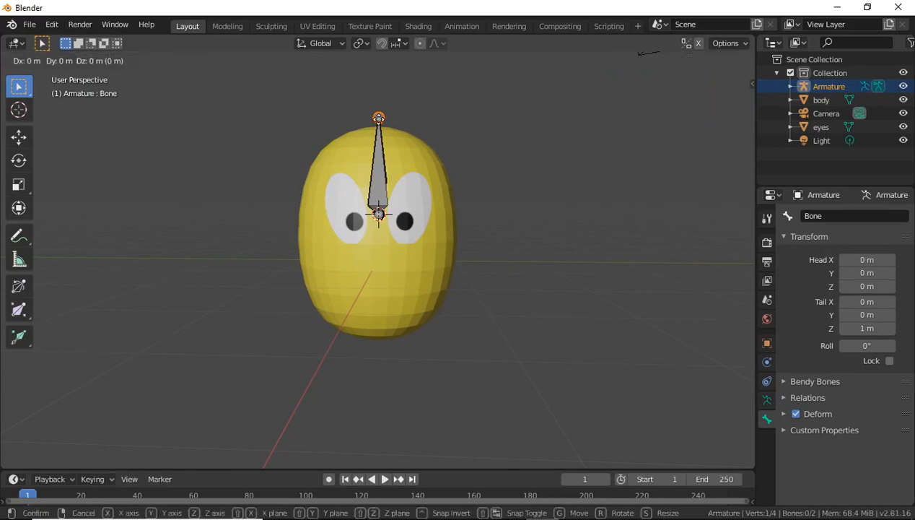
pyautogui.press('z')
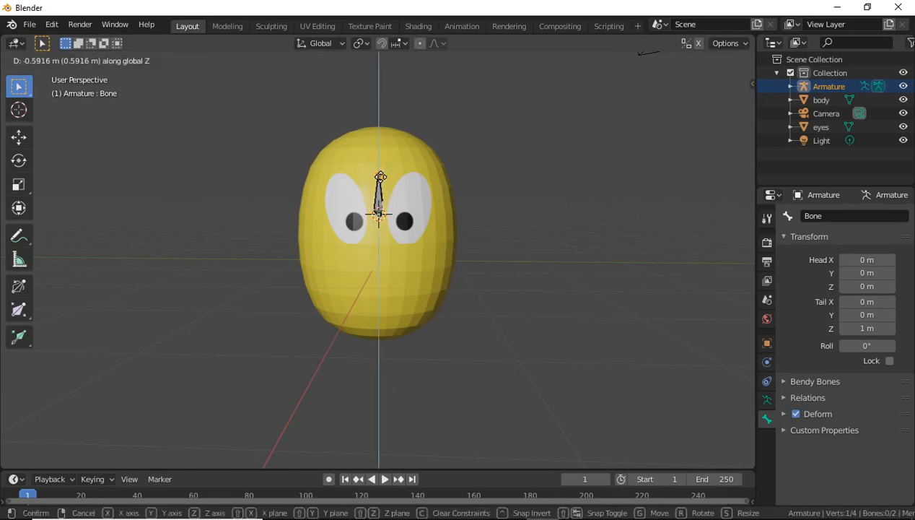
pyautogui.click(599, 195)
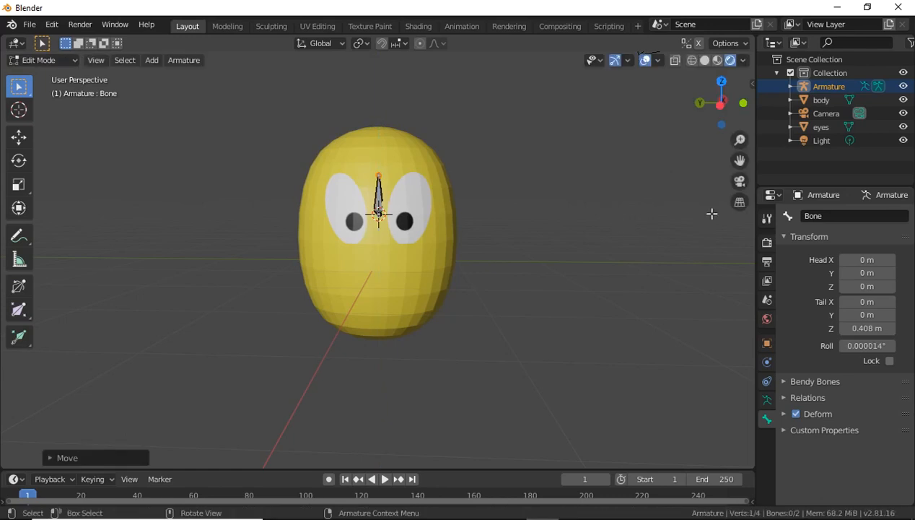
# Rename the shortened second bone as BoneTArget, select the whole bone, and return to Object Mode.
pyautogui.click(851, 217)
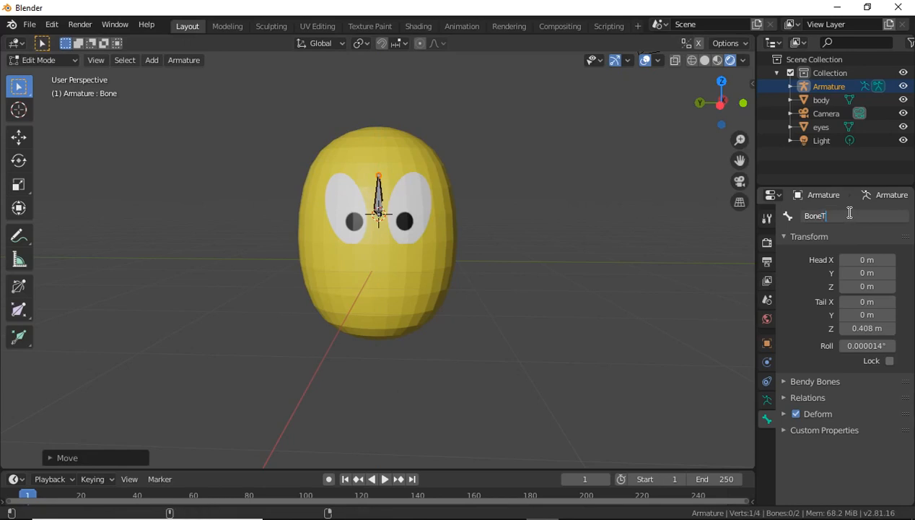
pyautogui.write('Arget')
pyautogui.press('Return')
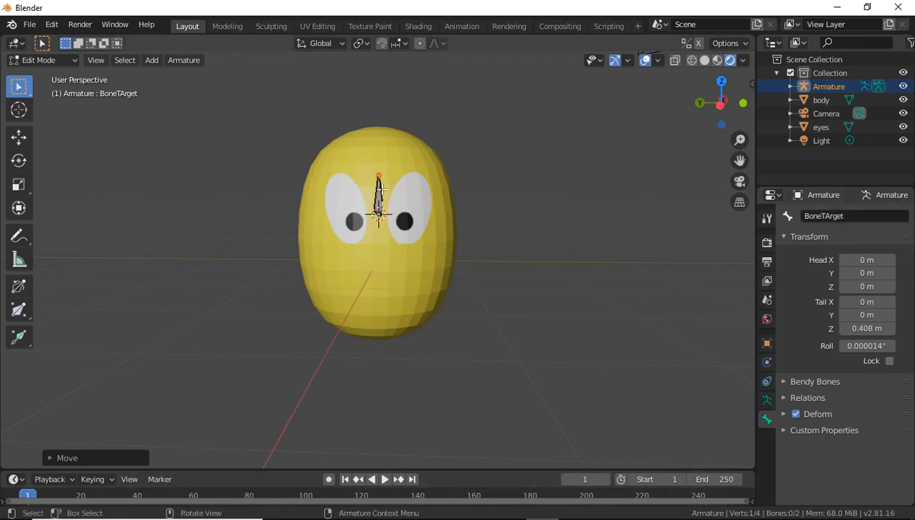
pyautogui.click(378, 193)
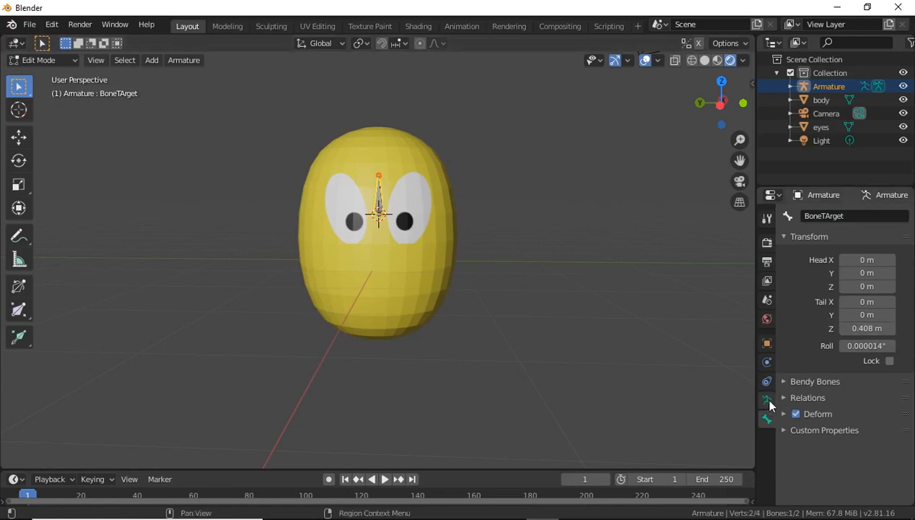
pyautogui.click(55, 62)
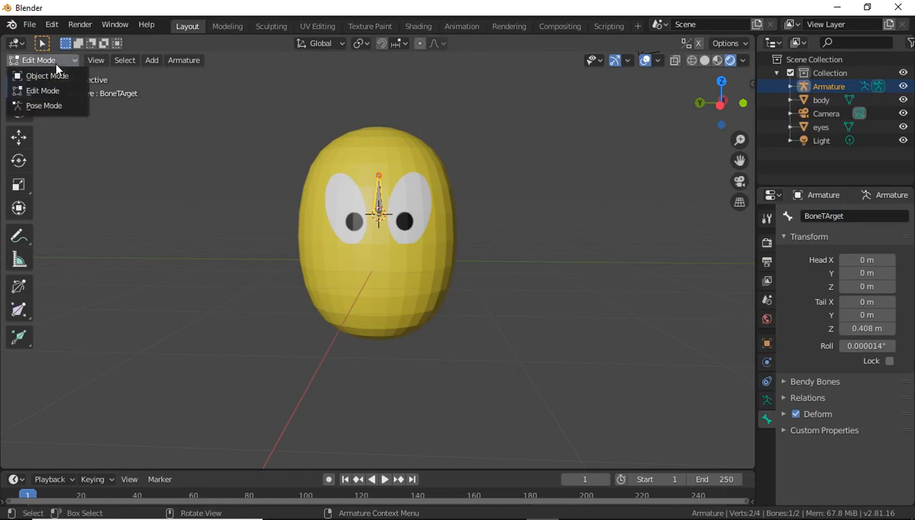
pyautogui.click(59, 76)
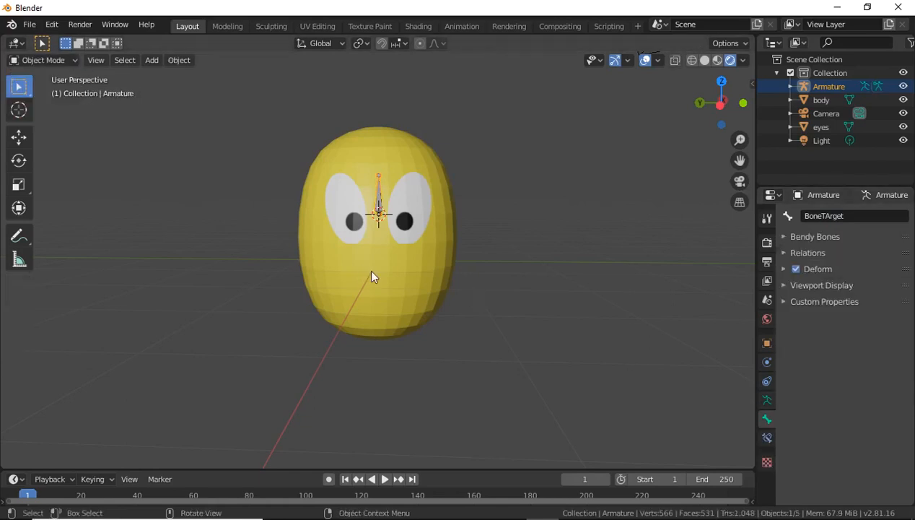
pyautogui.click(427, 273)
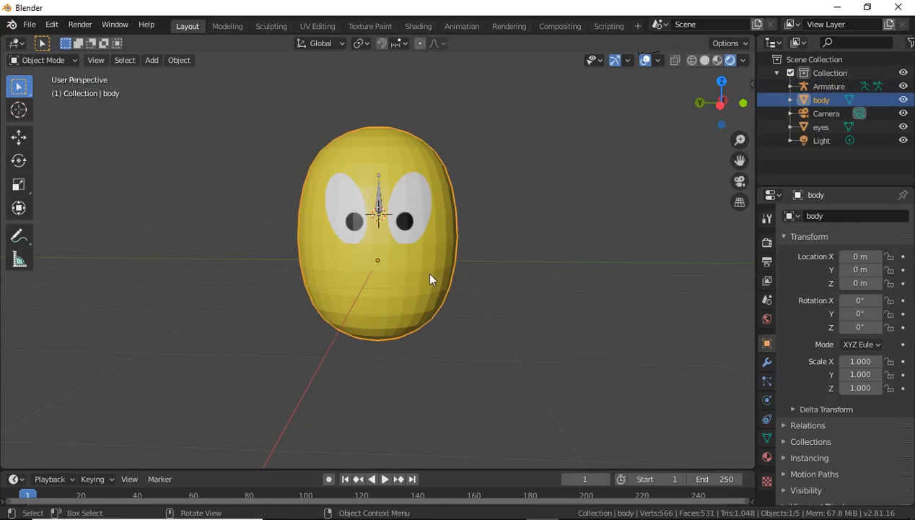
pyautogui.click(767, 363)
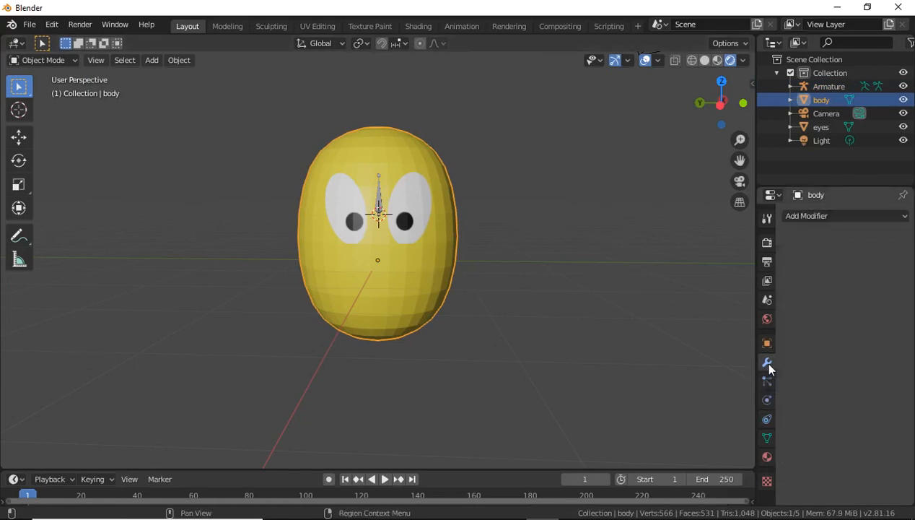
pyautogui.click(846, 216)
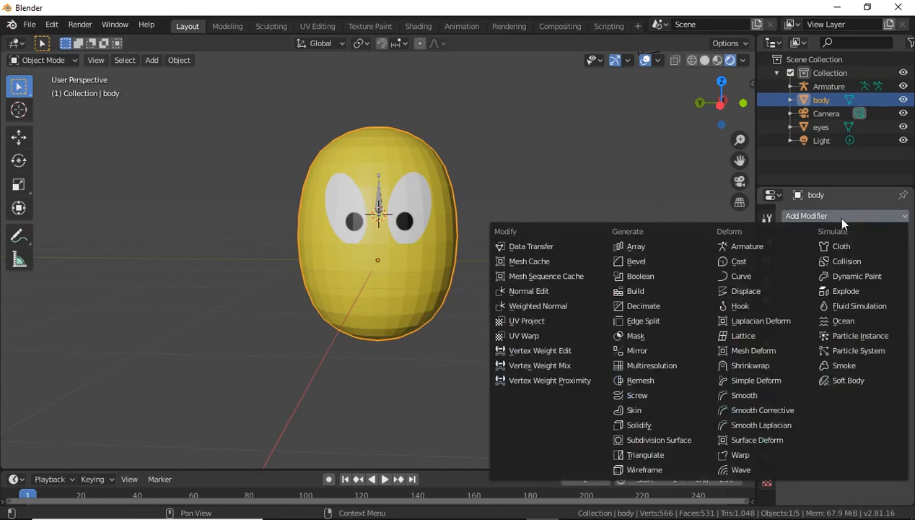
pyautogui.click(548, 337)
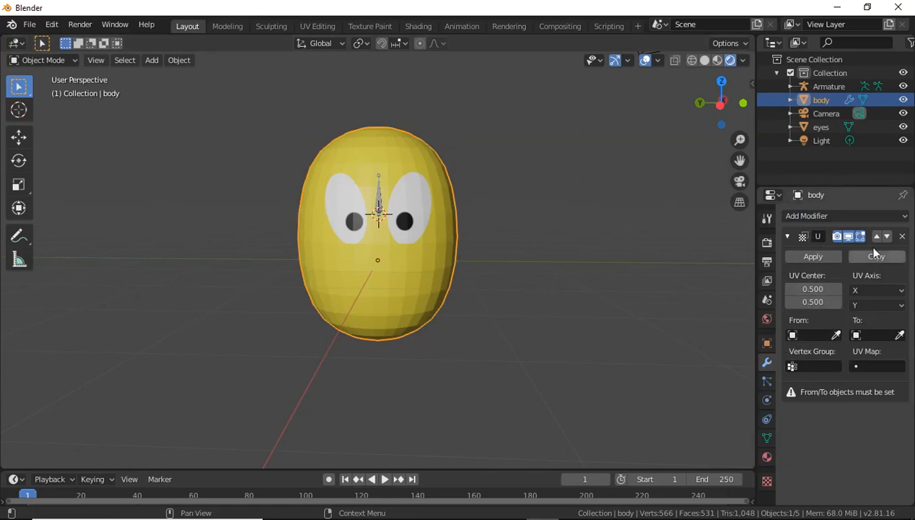
pyautogui.click(806, 334)
pyautogui.click(777, 355)
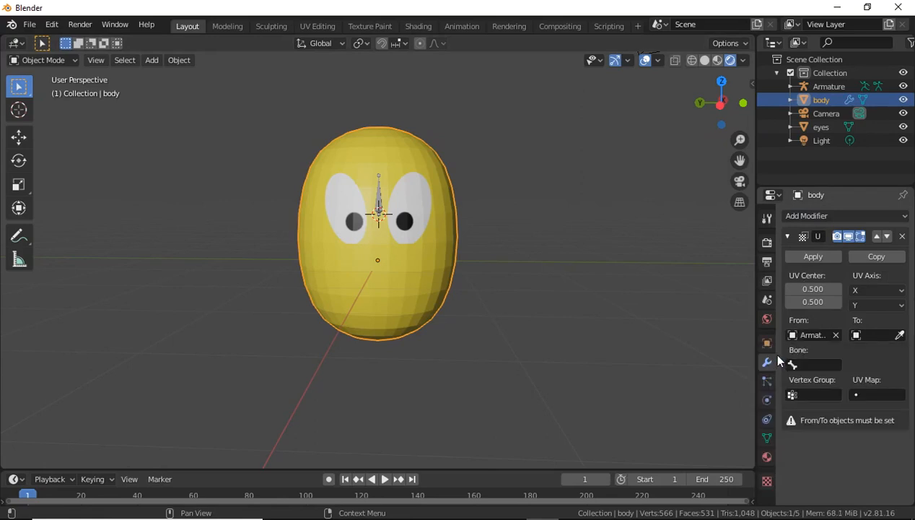
pyautogui.click(804, 366)
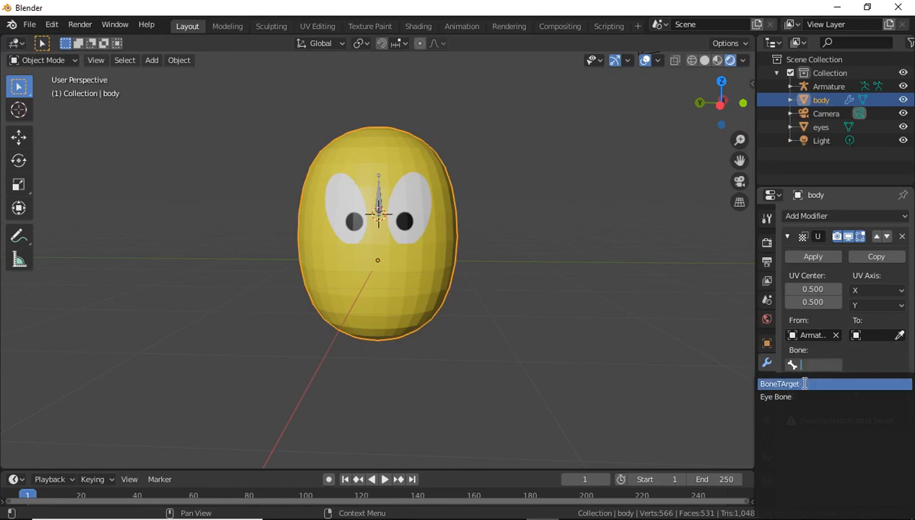
pyautogui.click(805, 383)
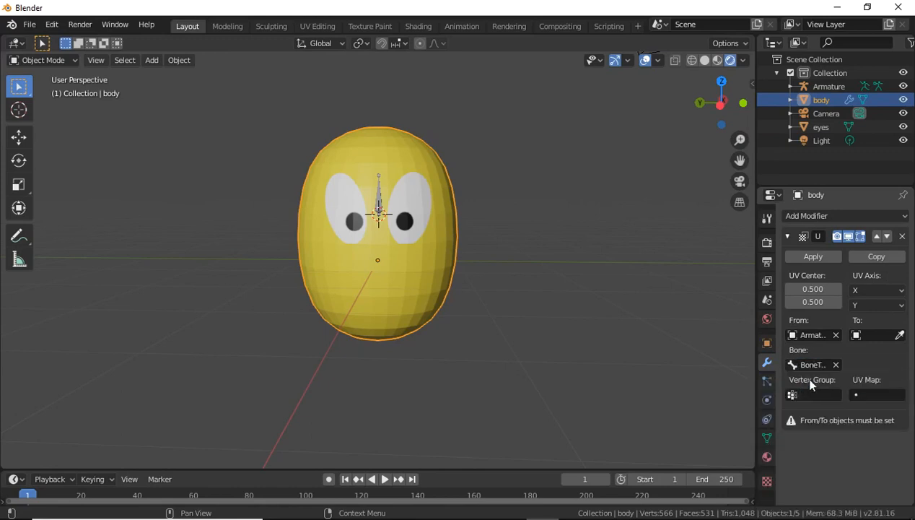
pyautogui.click(859, 336)
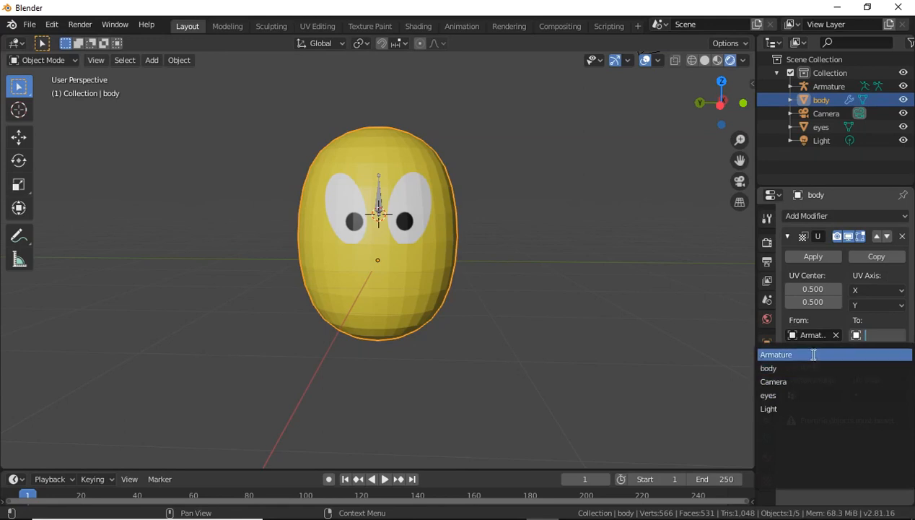
pyautogui.click(813, 355)
pyautogui.click(895, 367)
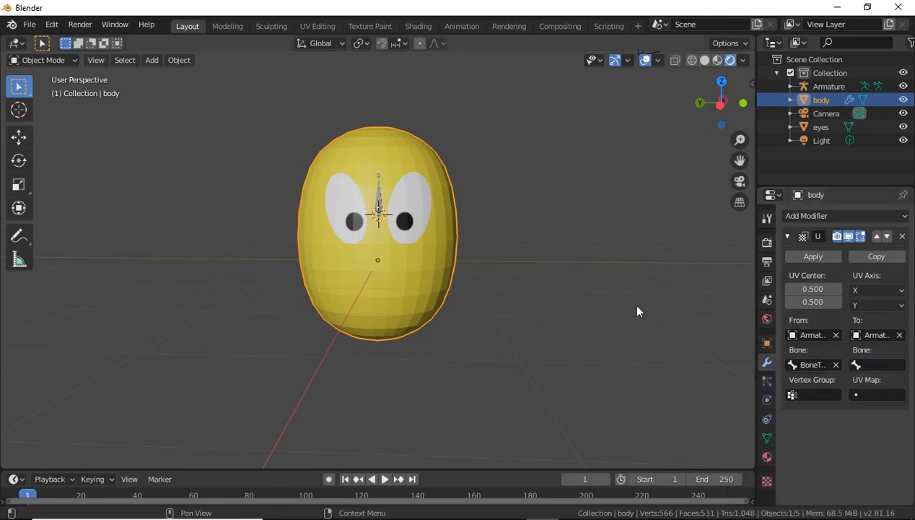
pyautogui.click(902, 237)
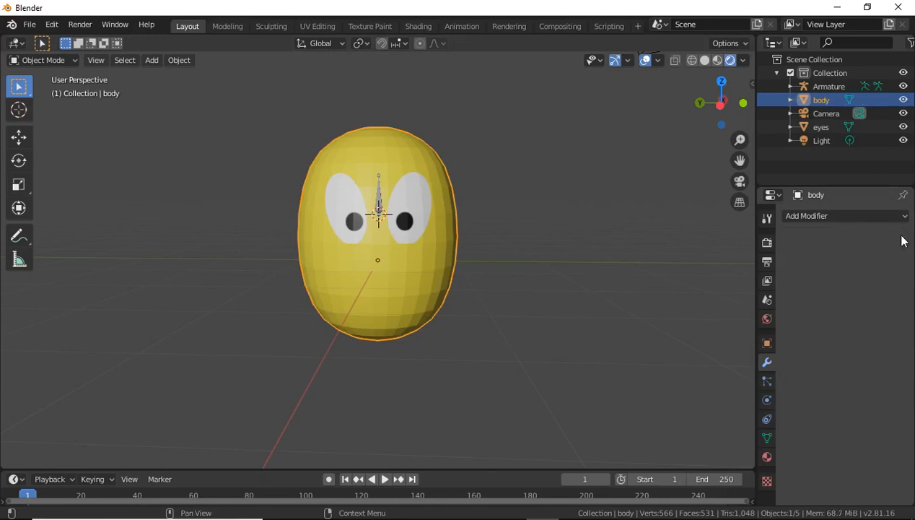
# Add a UV Warp modifier to the eyes and set its From object to Armature with the bone BoneTArget.
pyautogui.click(416, 200)
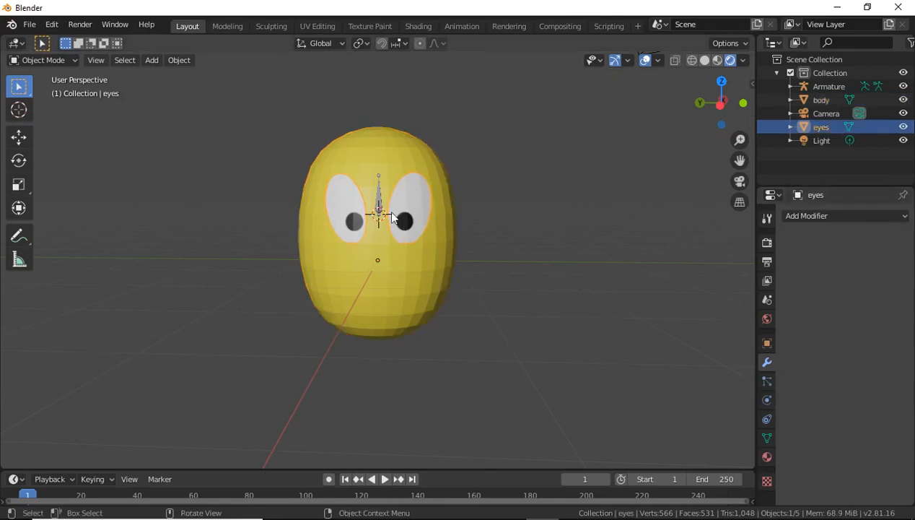
pyautogui.click(881, 217)
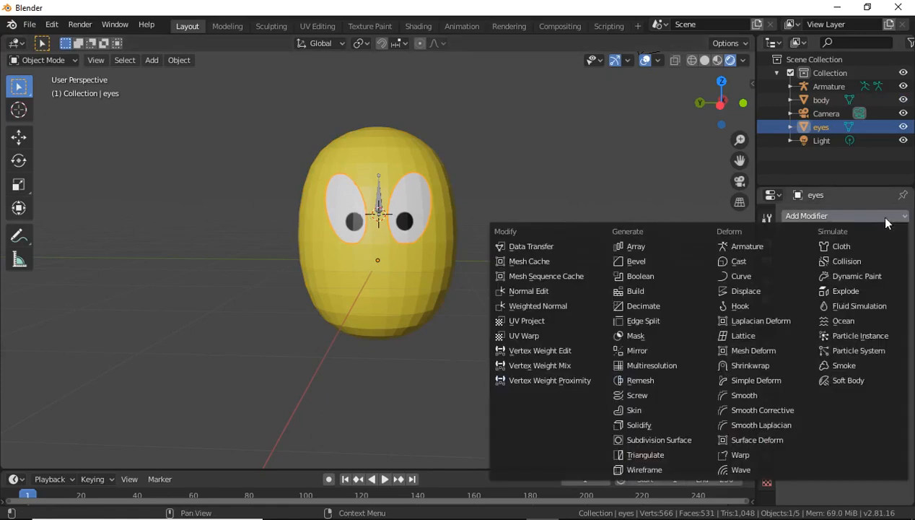
pyautogui.click(541, 341)
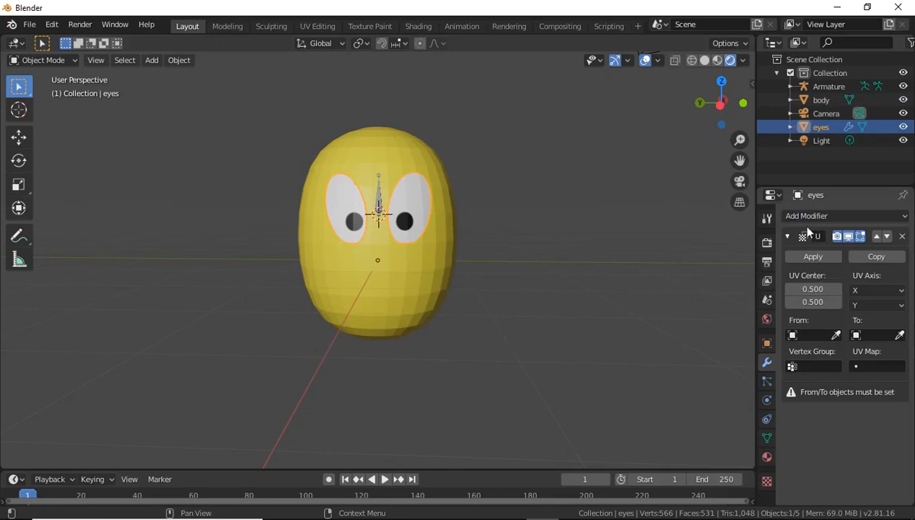
pyautogui.click(798, 335)
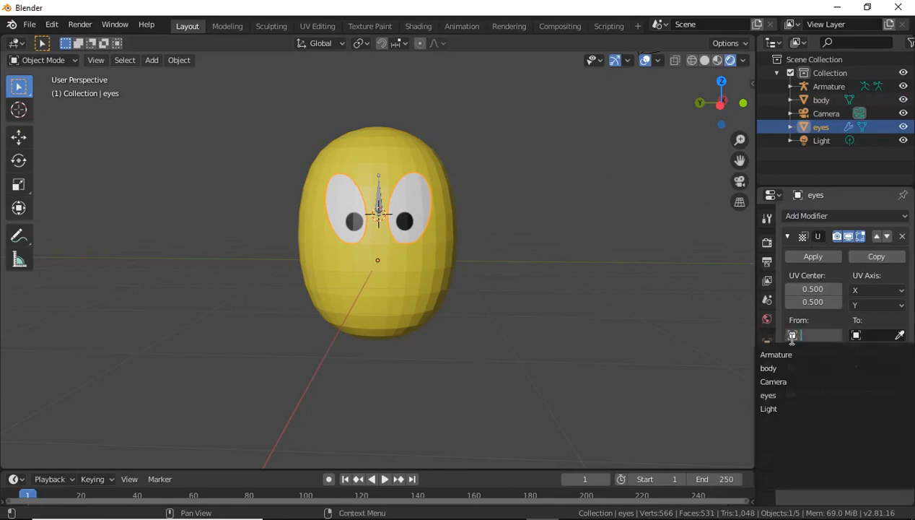
pyautogui.click(790, 366)
pyautogui.click(808, 335)
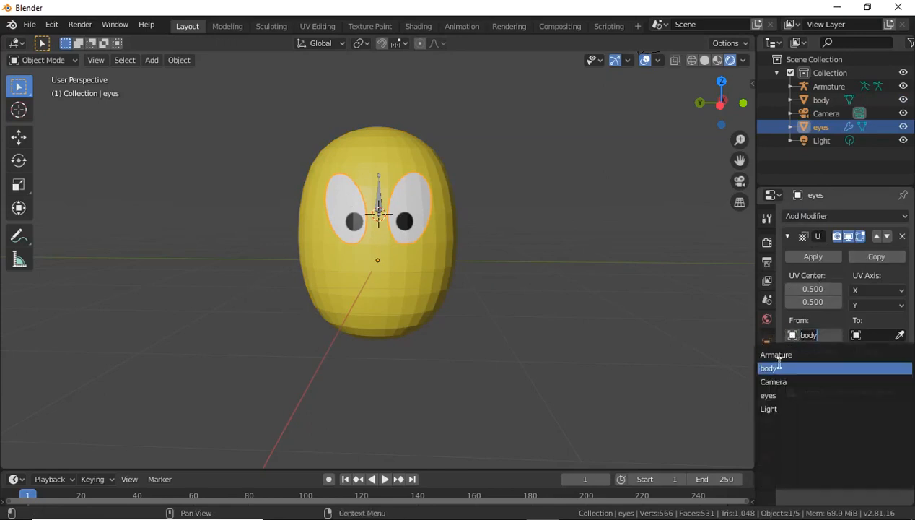
pyautogui.click(782, 355)
pyautogui.click(795, 364)
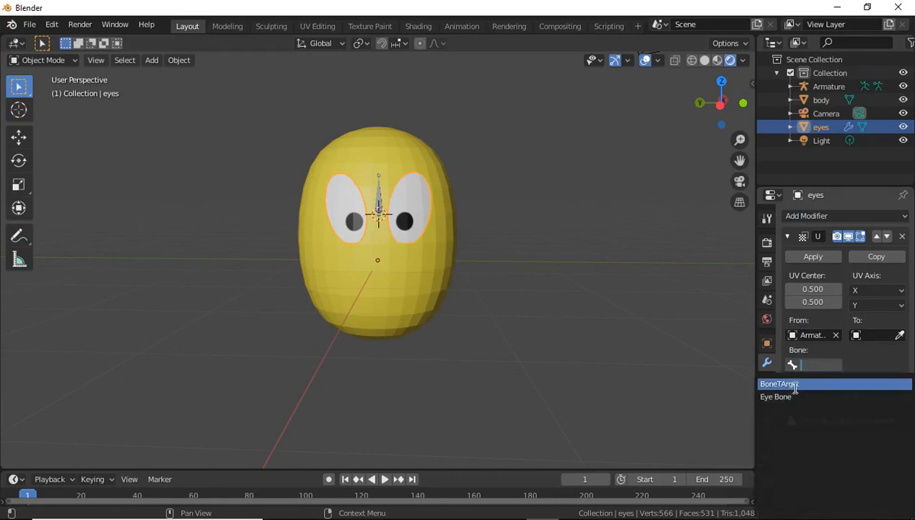
pyautogui.click(796, 384)
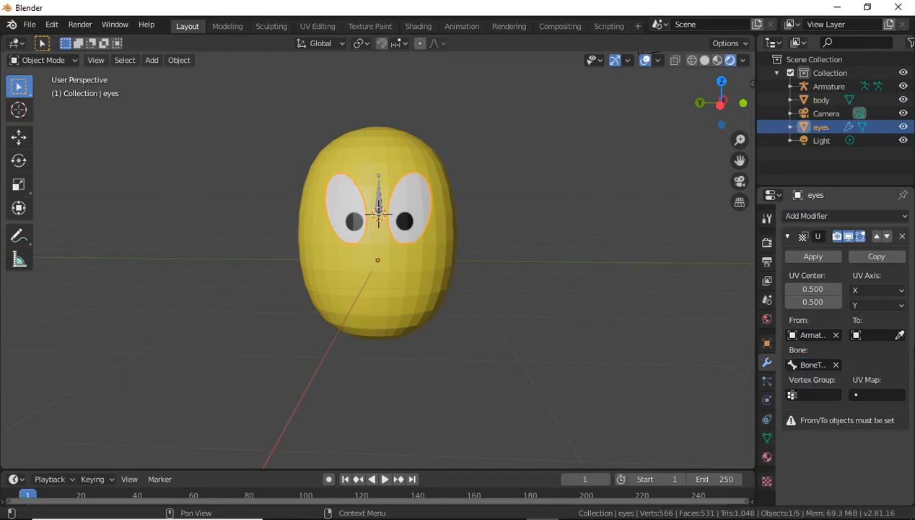
# Set the UV Warp modifier's To object to Armature with the bone Eye Bone, and choose UVMap as its UV map.
pyautogui.click(856, 335)
pyautogui.click(810, 356)
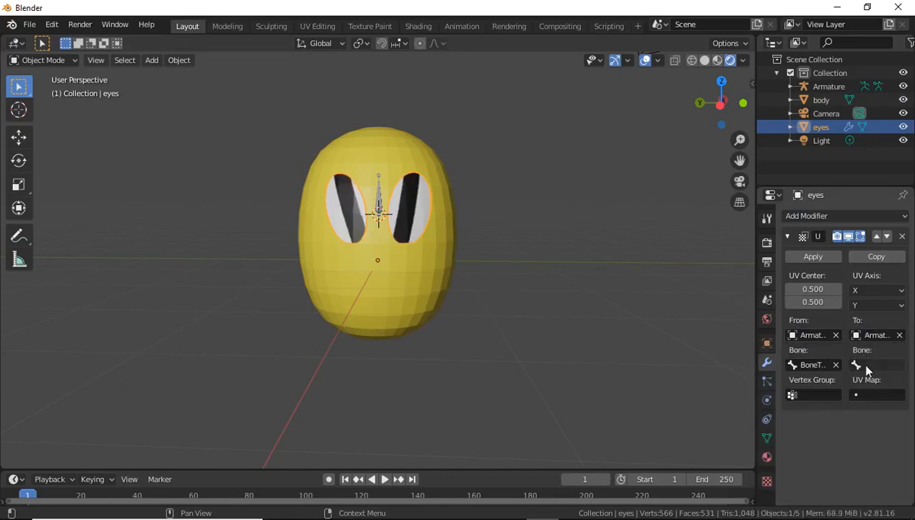
pyautogui.click(857, 363)
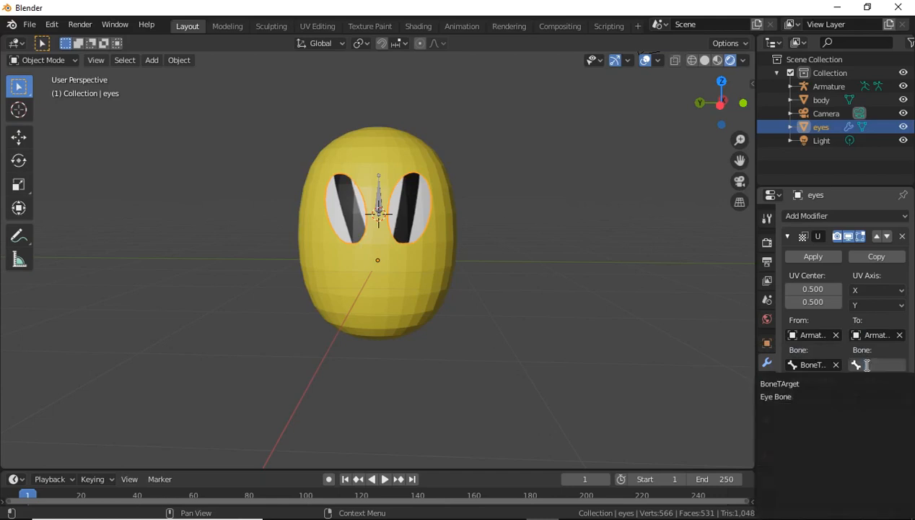
pyautogui.click(808, 396)
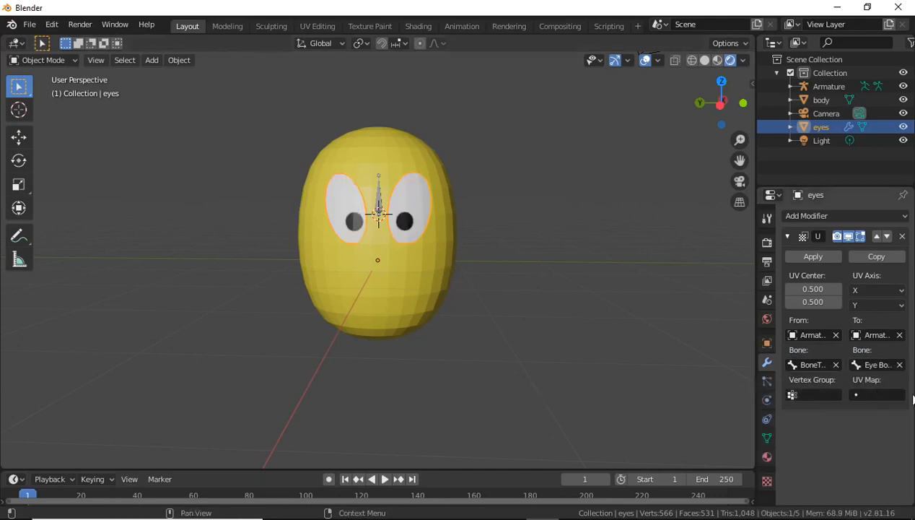
pyautogui.click(878, 395)
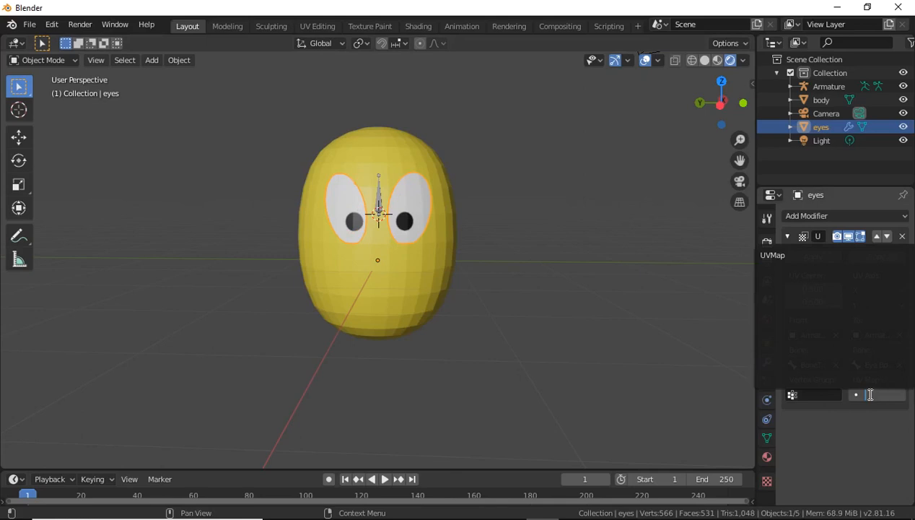
pyautogui.click(780, 255)
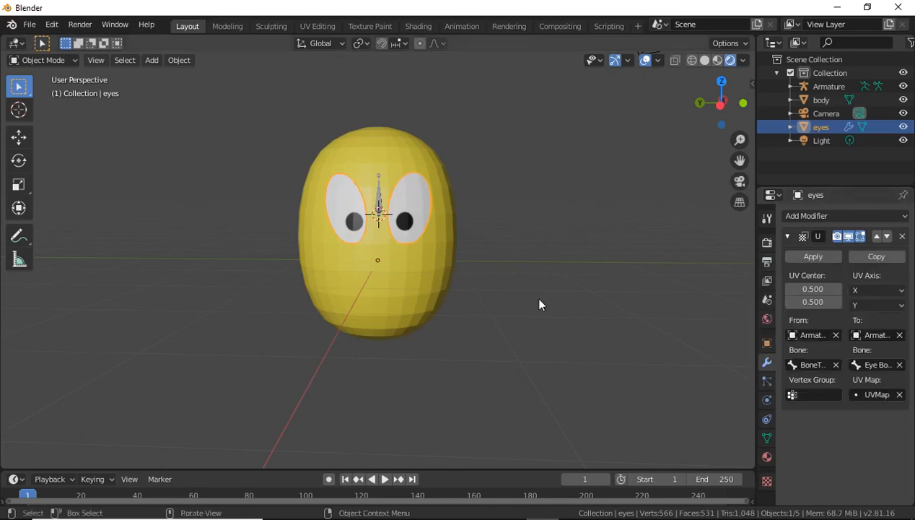
# Select the armature, switch it to Pose Mode, and try moving the BoneTArget bone to test the pupils' motion.
pyautogui.click(530, 249)
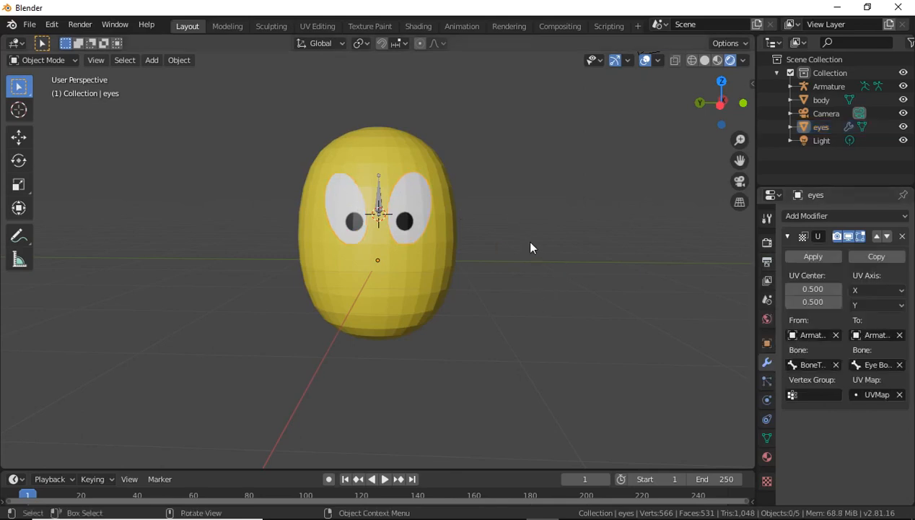
pyautogui.click(378, 202)
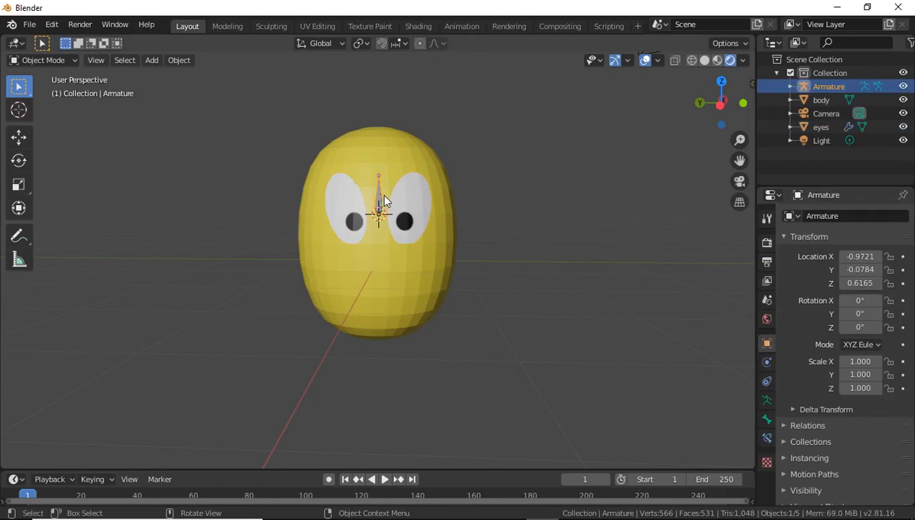
pyautogui.press('g')
pyautogui.press('Escape')
pyautogui.click(63, 62)
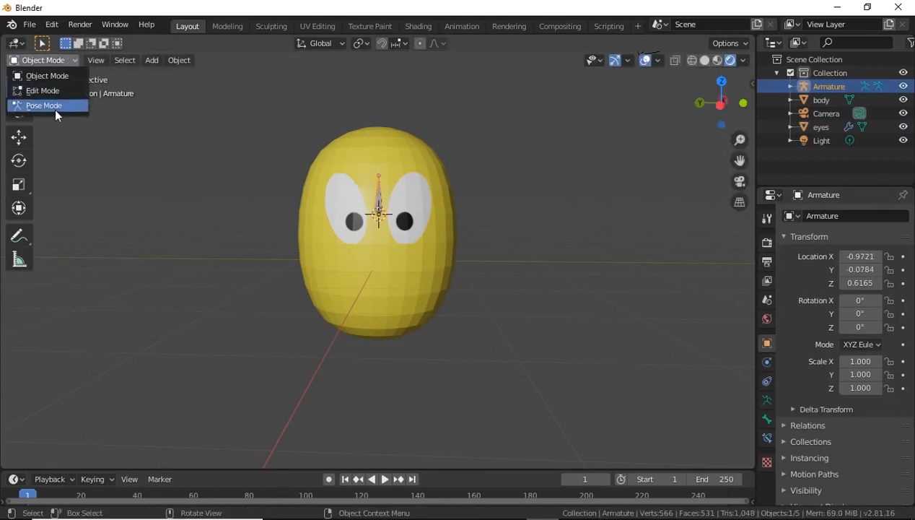
pyautogui.click(54, 107)
pyautogui.press('g')
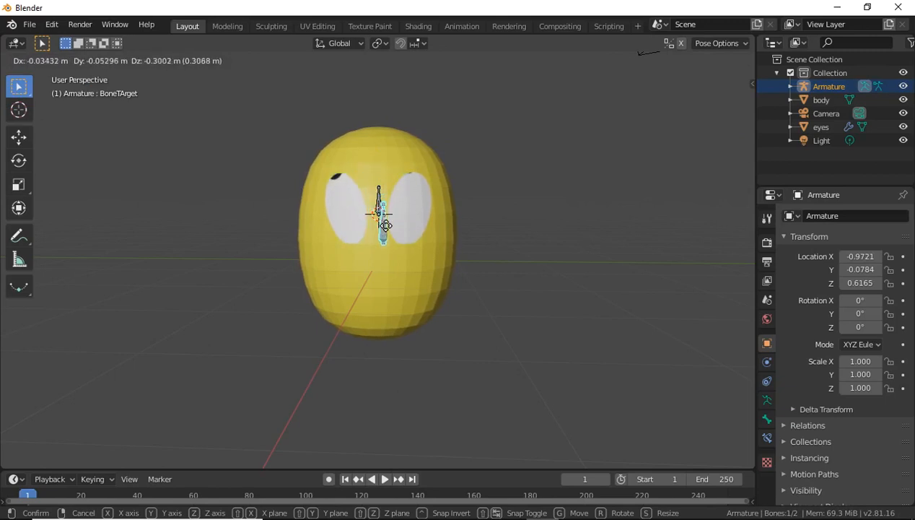
pyautogui.click(381, 205)
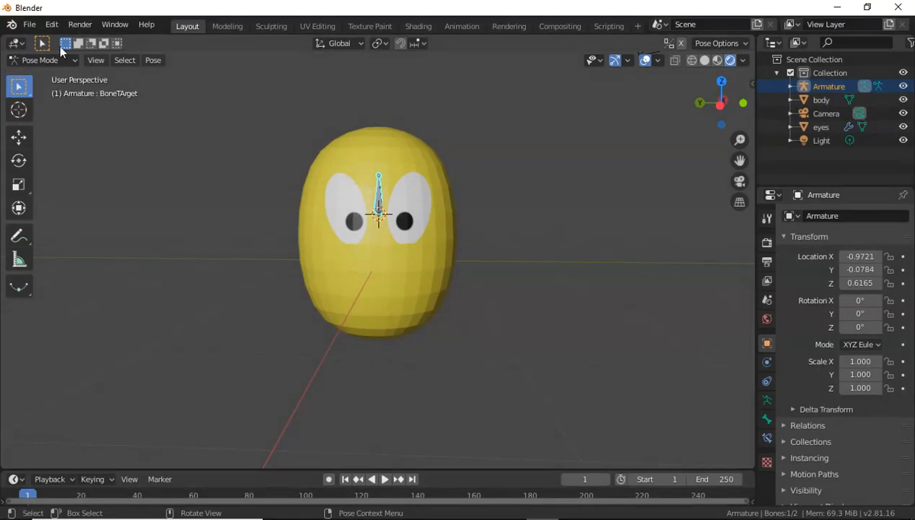
# Take the armature out of Pose Mode into Object Mode and select it.
pyautogui.click(56, 60)
pyautogui.click(56, 88)
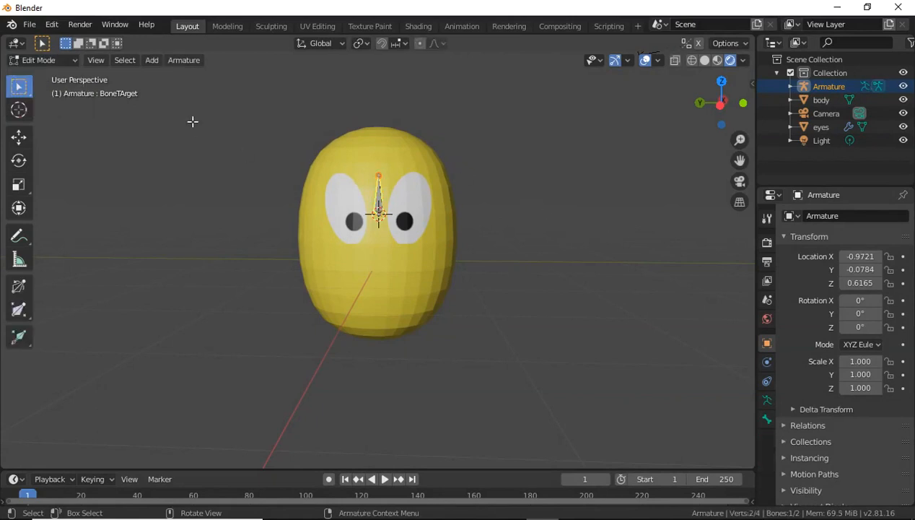
pyautogui.click(43, 60)
pyautogui.click(48, 75)
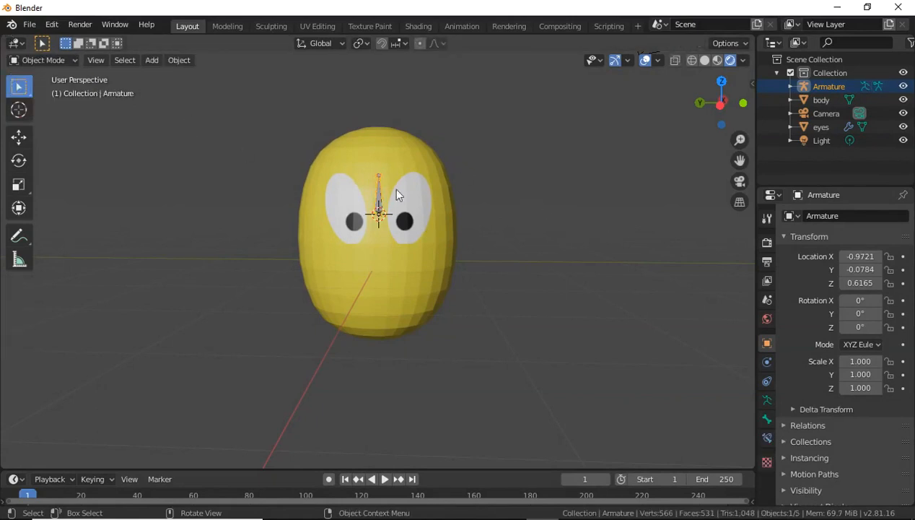
pyautogui.click(375, 176)
pyautogui.click(376, 187)
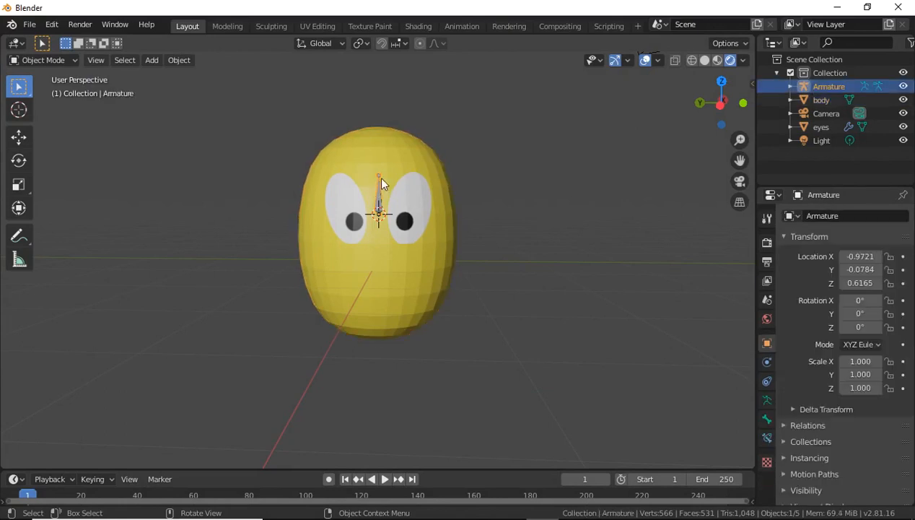
pyautogui.press('r')
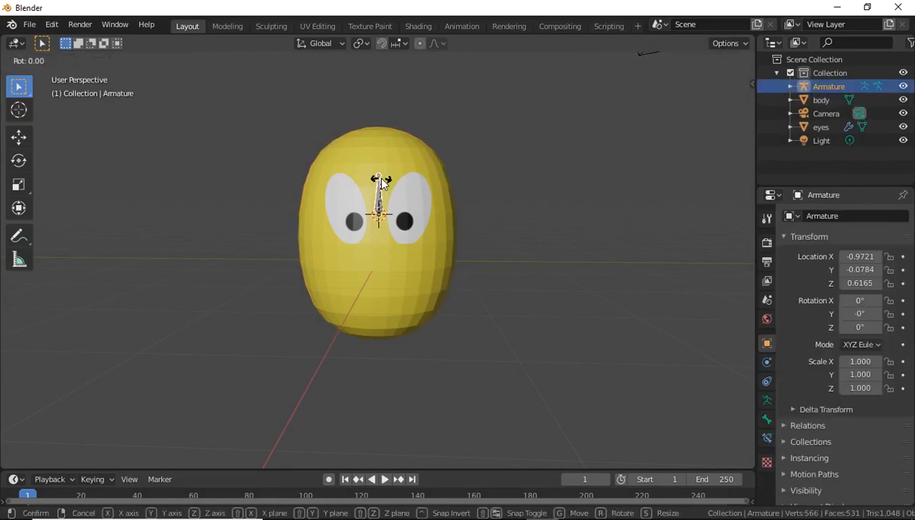
pyautogui.press('x')
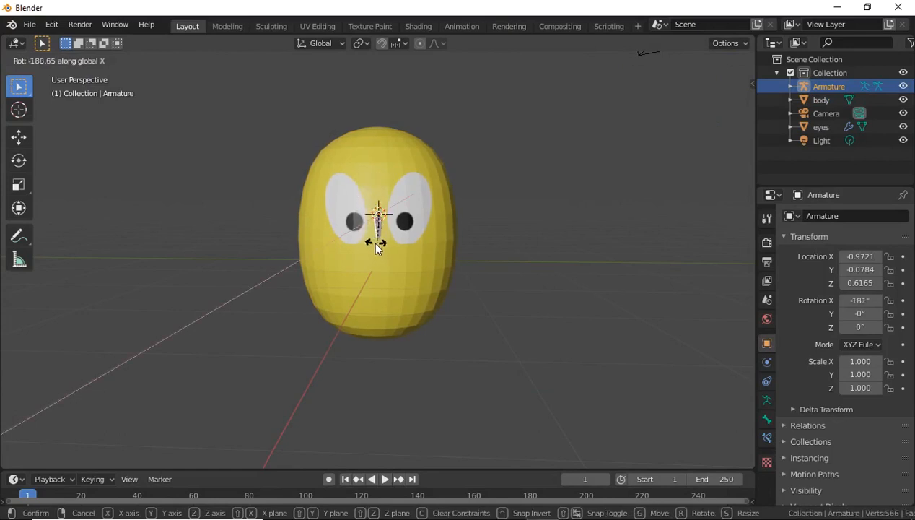
pyautogui.press('Escape')
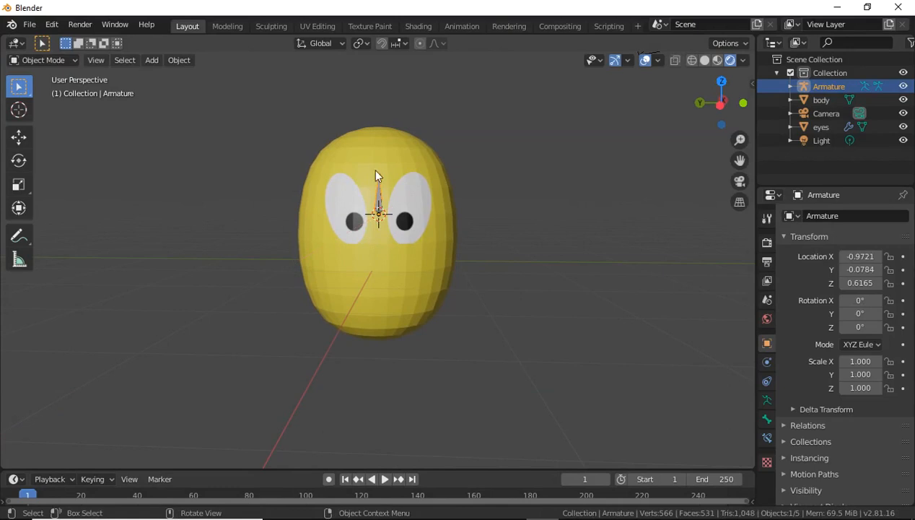
# Rotate the armature exactly 180° about the global X axis.
pyautogui.press('r')
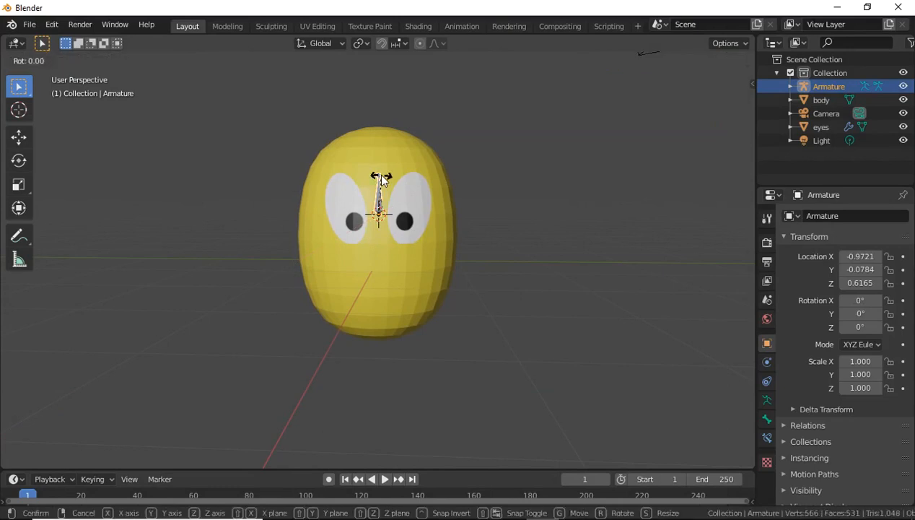
pyautogui.write('x')
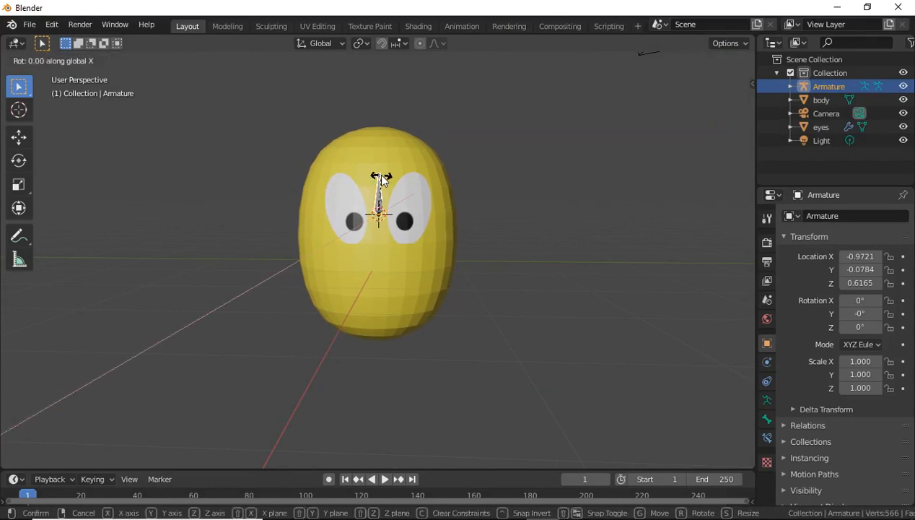
pyautogui.write('180')
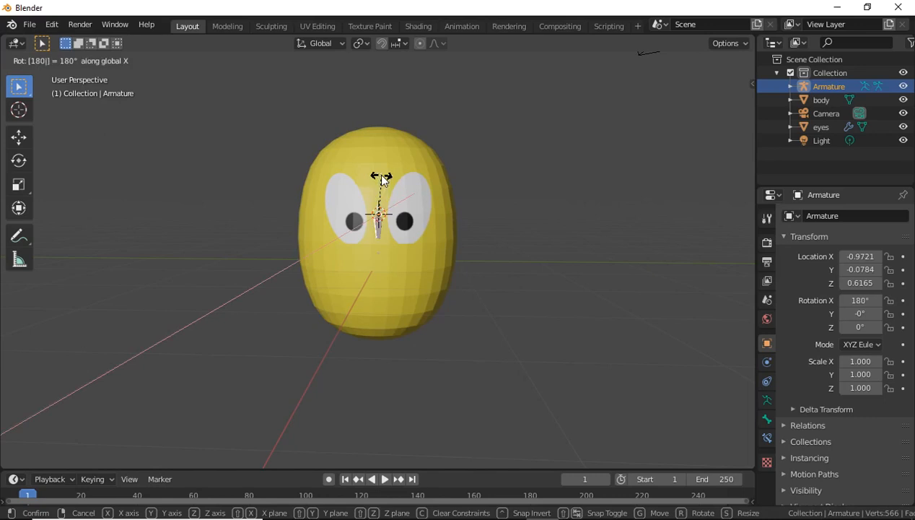
pyautogui.press('Return')
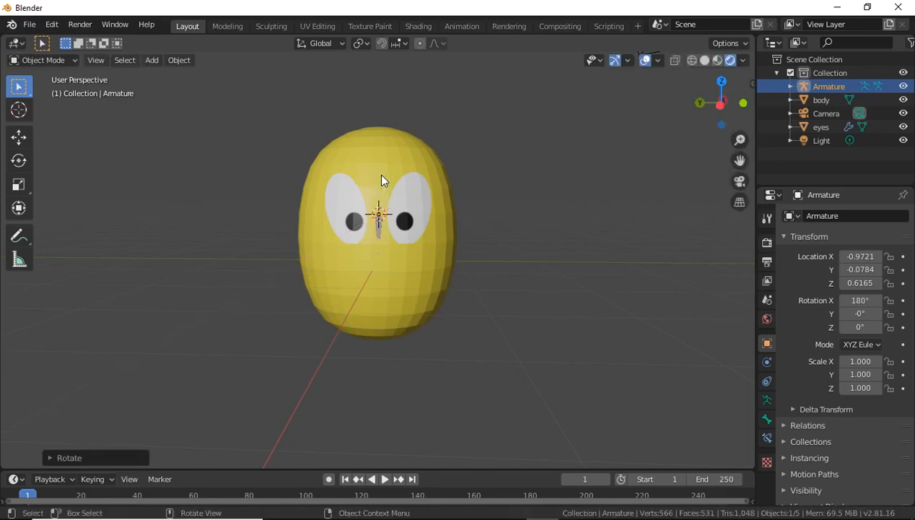
# Deselect the rotated armature and return it to Pose Mode.
pyautogui.click(517, 228)
pyautogui.moveTo(722, 101); pyautogui.dragTo(643, 96)
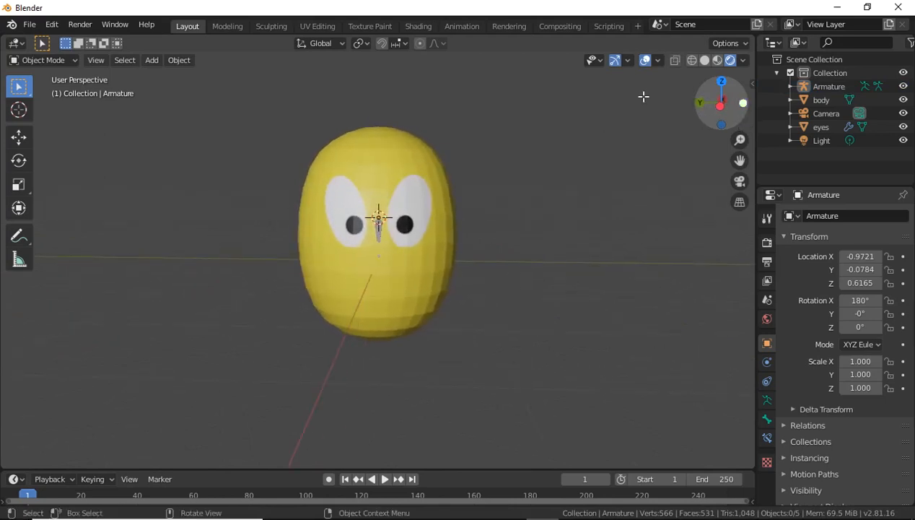
pyautogui.click(61, 59)
pyautogui.click(55, 103)
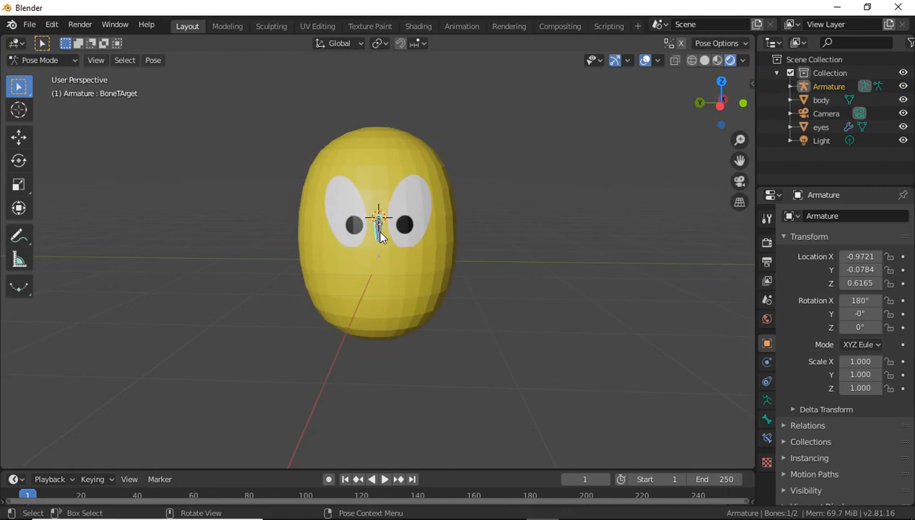
# Try moving the BoneTArget bone upward and sideways to check how the pupils follow it.
pyautogui.press('g')
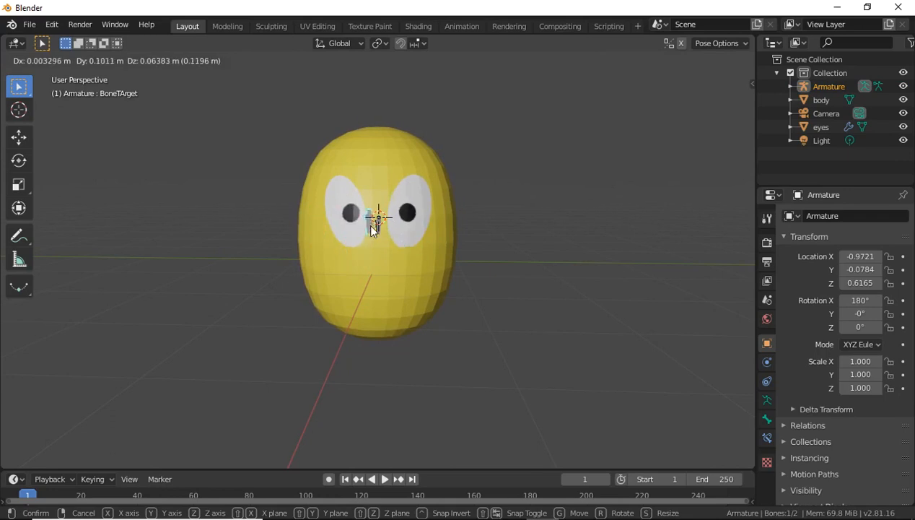
pyautogui.click(374, 228)
pyautogui.click(573, 237)
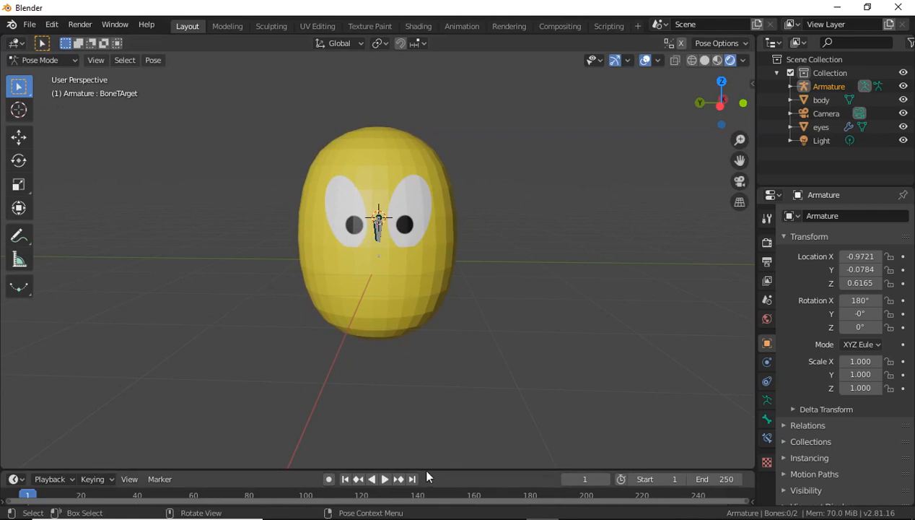
# Enlarge the timeline area and insert a Whole Character (Selected bones only) keyframe for BoneTArget at frame 1.
pyautogui.moveTo(427, 470); pyautogui.dragTo(442, 438)
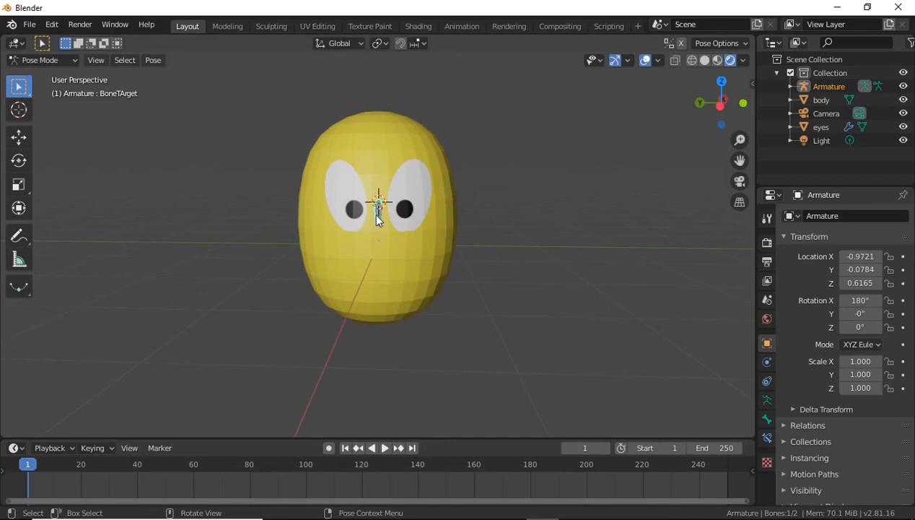
pyautogui.press('i')
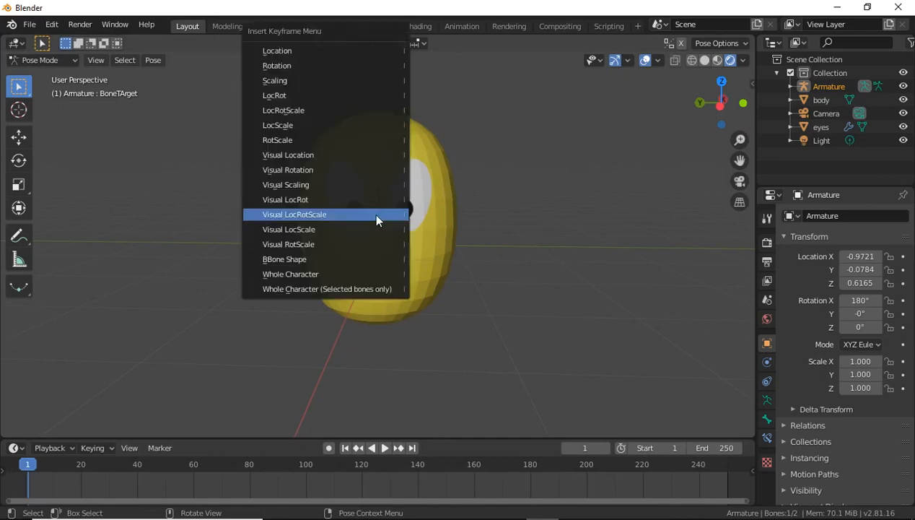
pyautogui.click(347, 289)
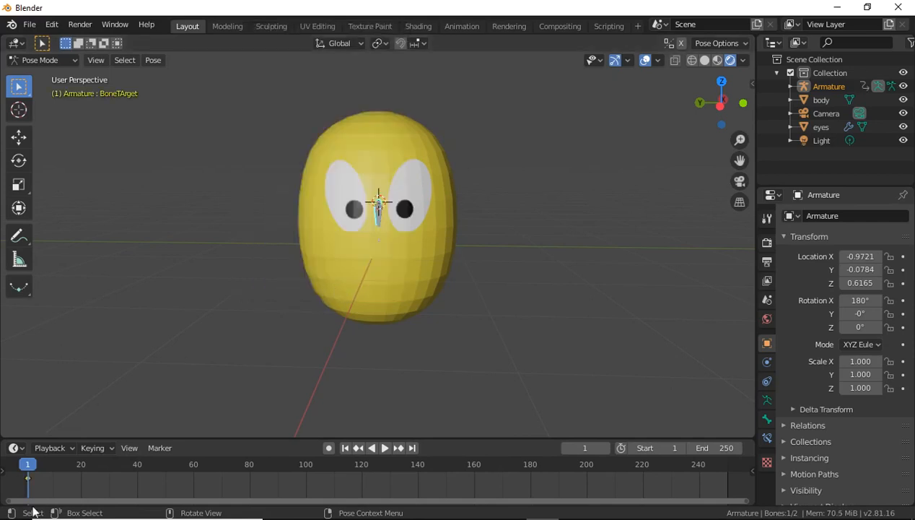
# At frame 10, move BoneTArget slightly upward and insert a Whole Character (Selected bones only) keyframe.
pyautogui.click(53, 462)
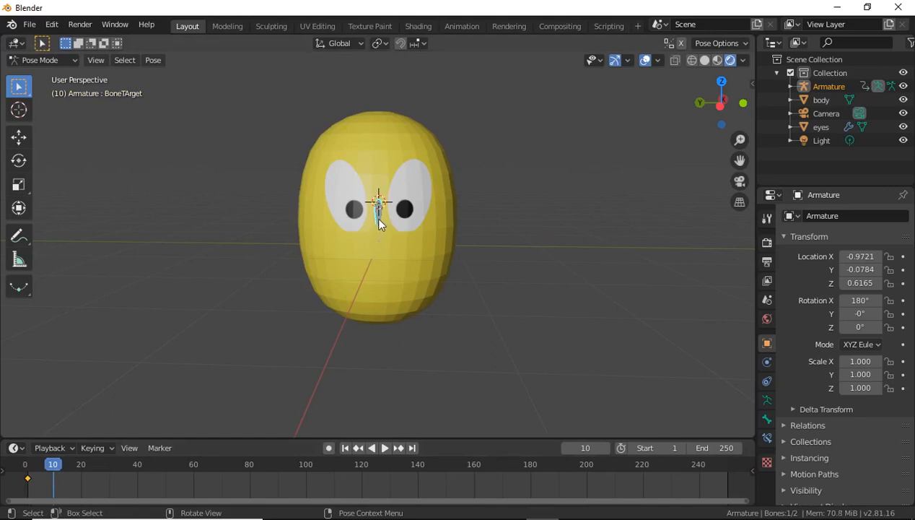
pyautogui.press('g')
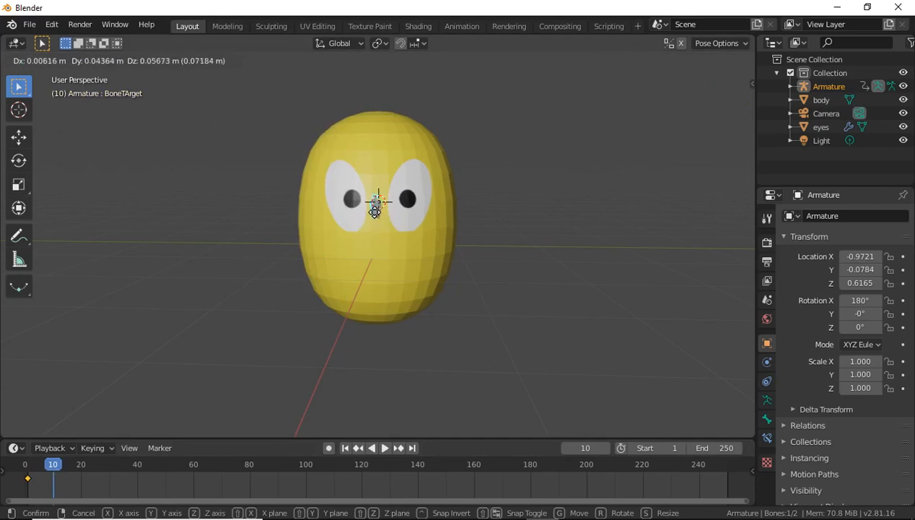
pyautogui.click(375, 209)
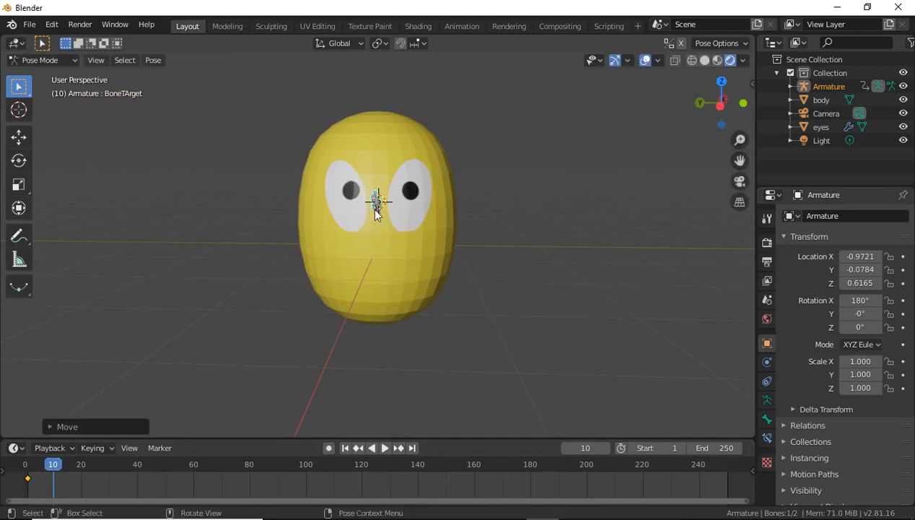
pyautogui.press('i')
pyautogui.click(349, 302)
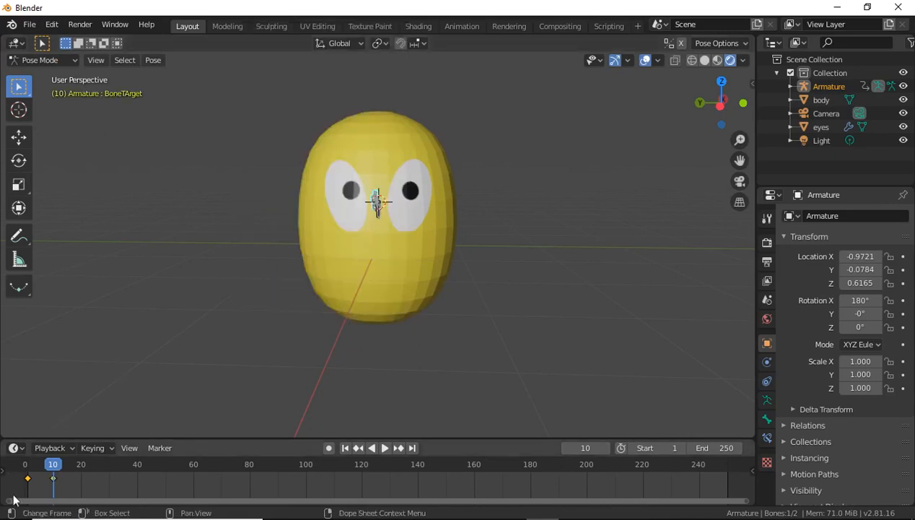
# At frame 20, raise BoneTArget until the pupils reach the tops of the eyes and insert a Whole Character (Selected bones only) keyframe.
pyautogui.click(81, 464)
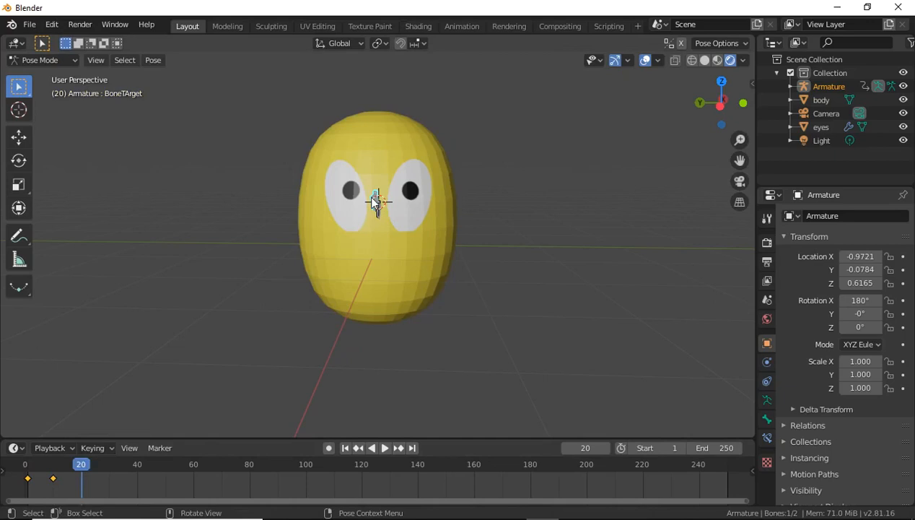
pyautogui.press('g')
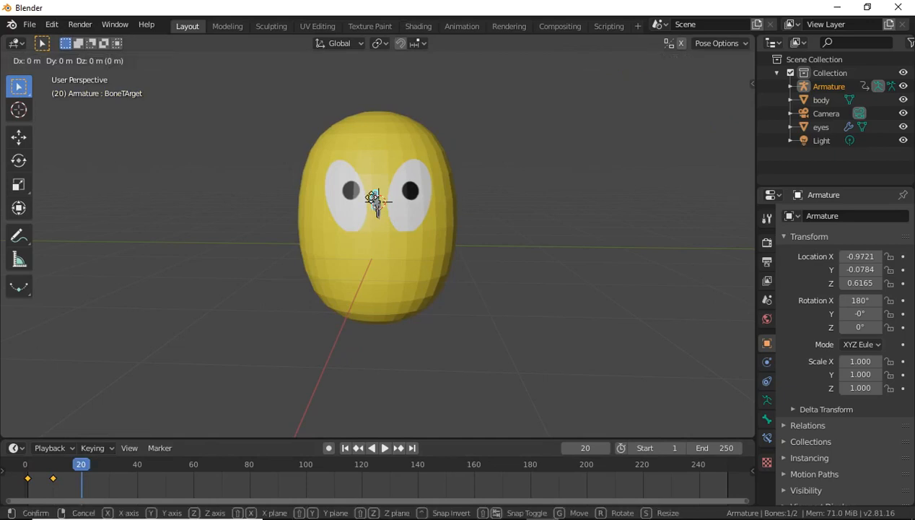
pyautogui.click(369, 189)
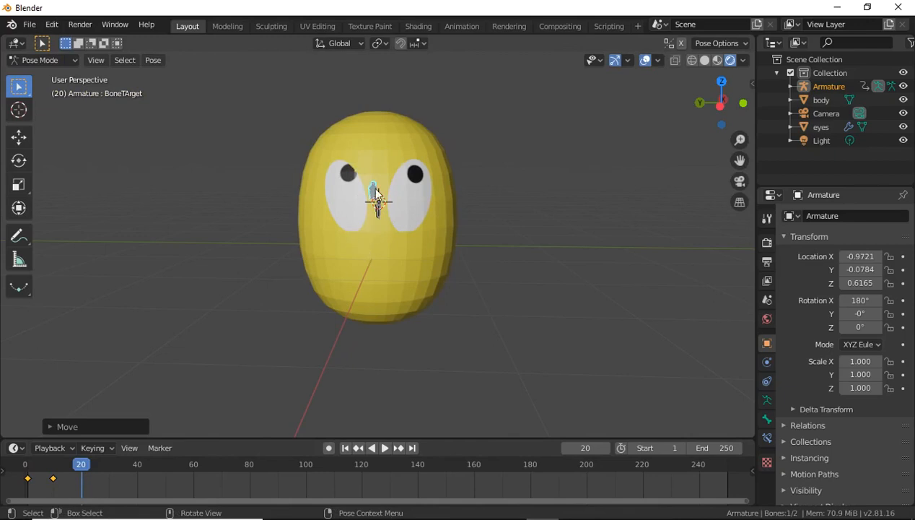
pyautogui.press('i')
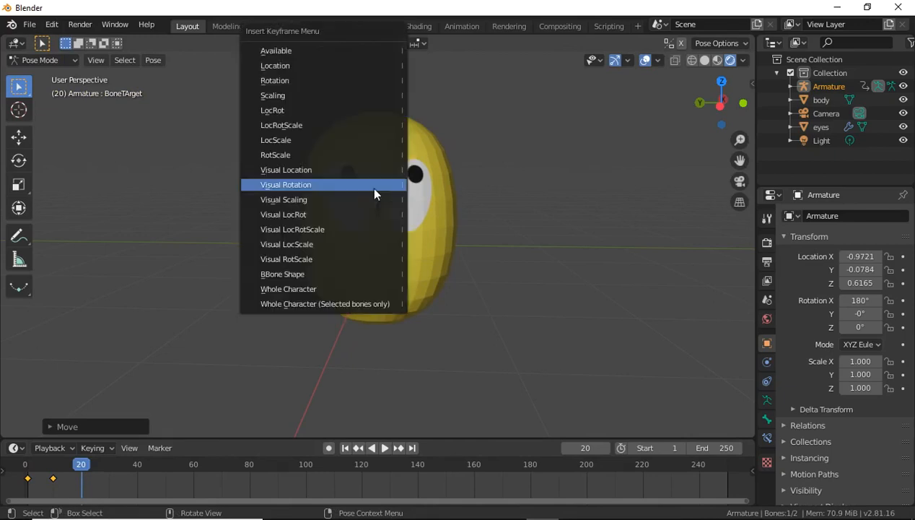
pyautogui.click(368, 305)
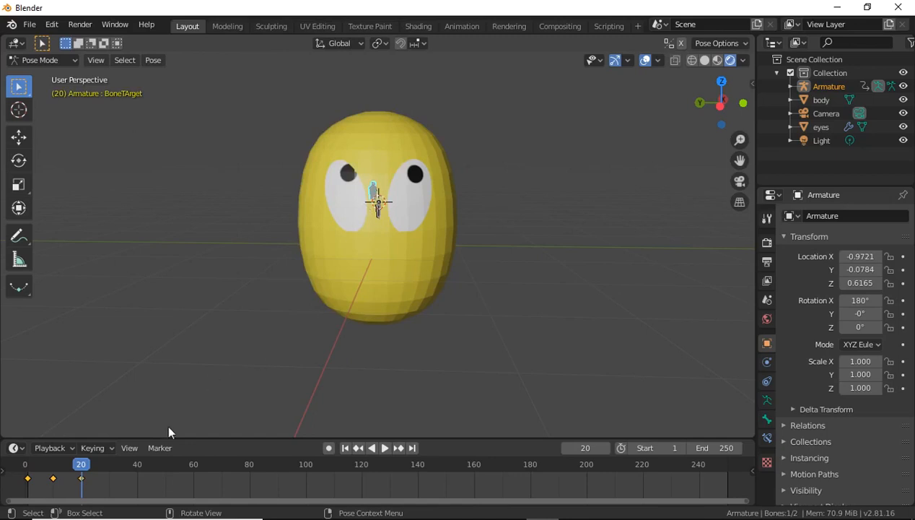
# At frame 30, move BoneTArget sideways to the left edge of the body and insert a Whole Character (Selected bones only) keyframe.
pyautogui.click(111, 461)
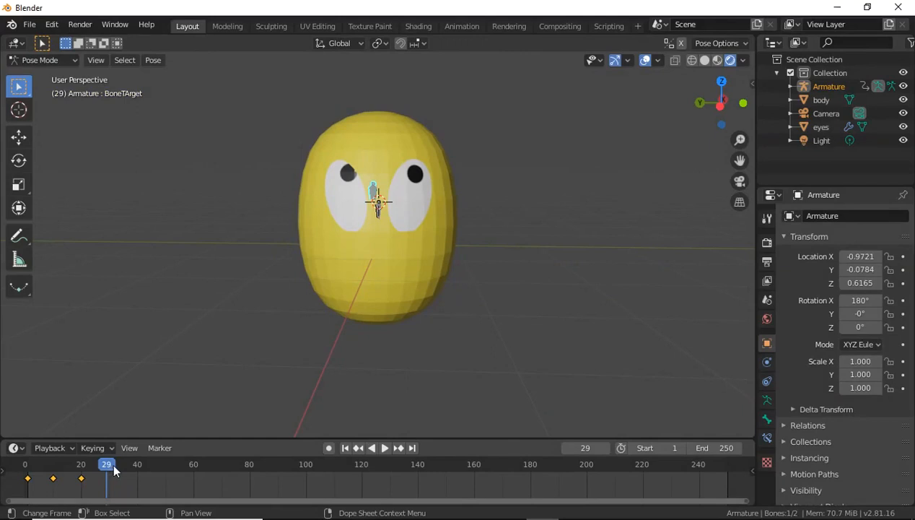
pyautogui.press('space')
pyautogui.press('space')
pyautogui.press('g')
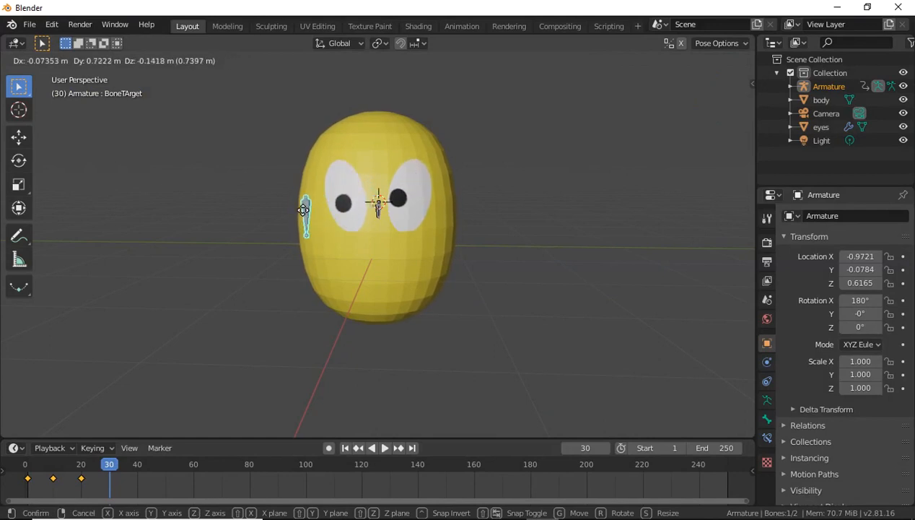
pyautogui.click(308, 207)
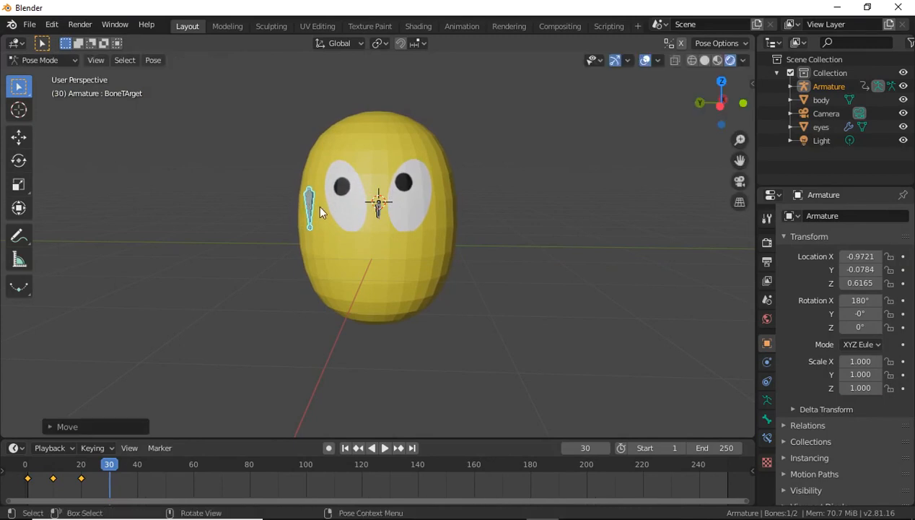
pyautogui.press('i')
pyautogui.click(321, 312)
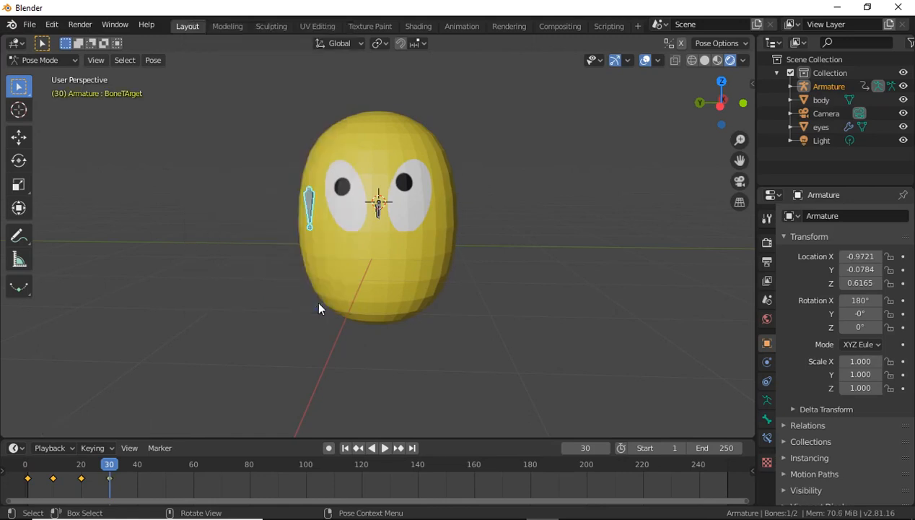
# At frame 40, move BoneTArget slightly down and outward and insert a Whole Character (Selected bones only) keyframe.
pyautogui.click(139, 465)
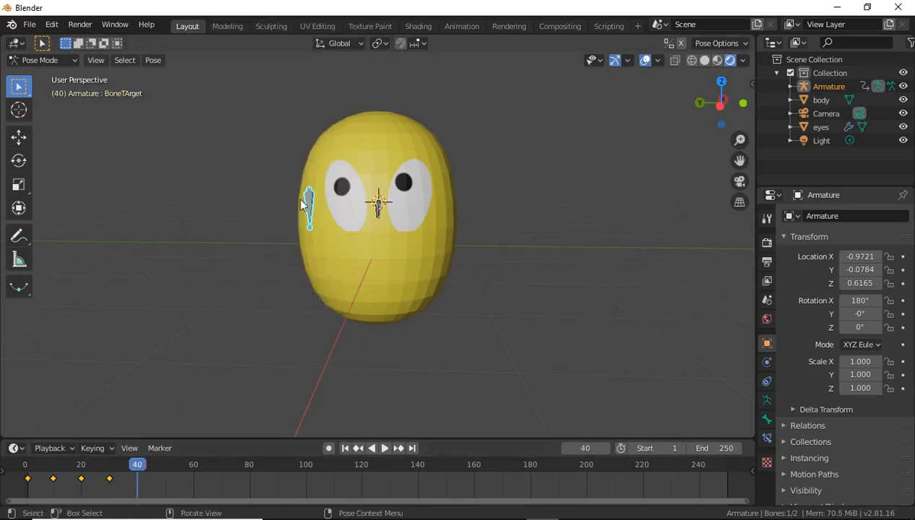
pyautogui.press('g')
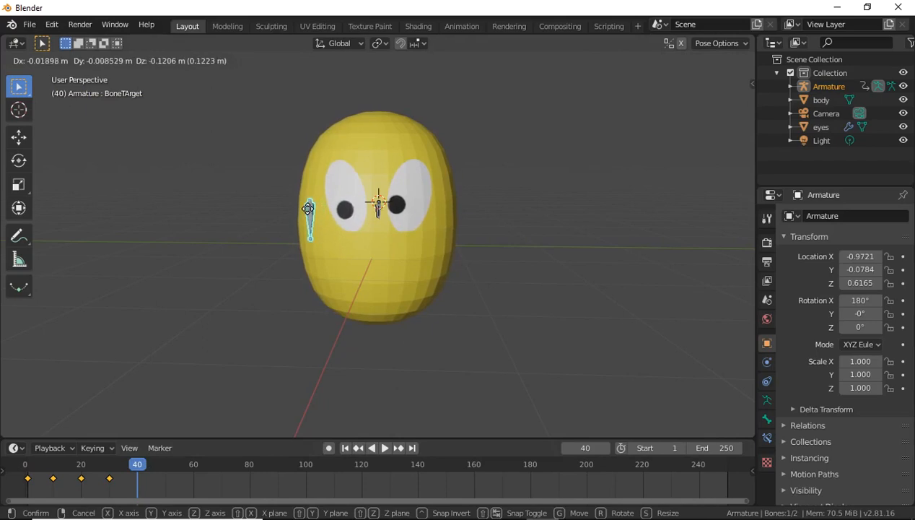
pyautogui.click(301, 207)
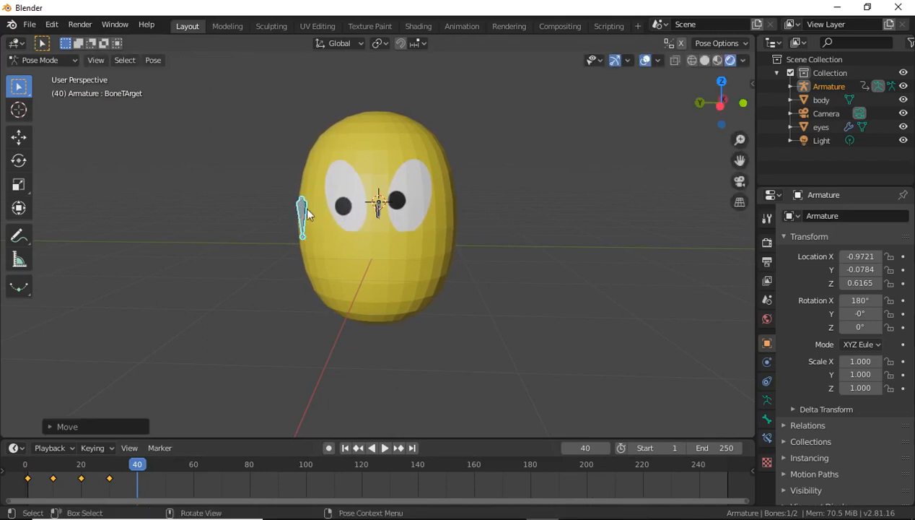
pyautogui.press('i')
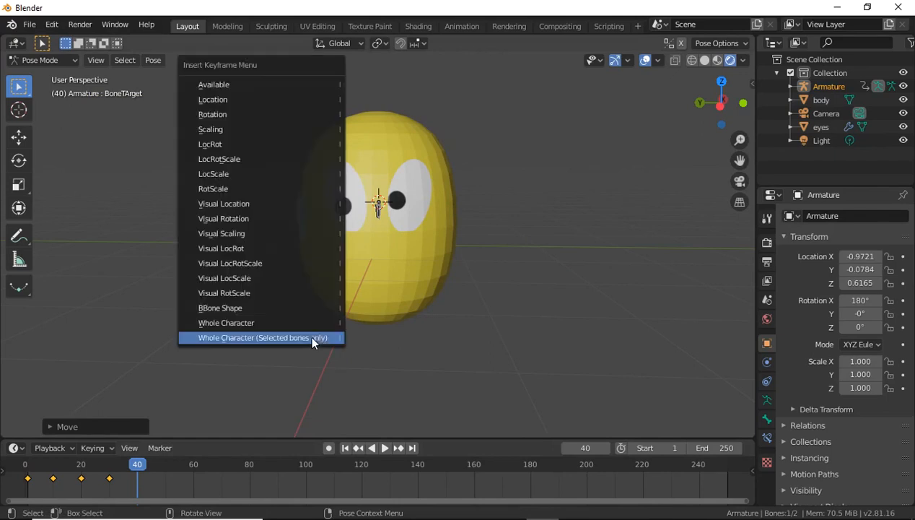
pyautogui.click(301, 338)
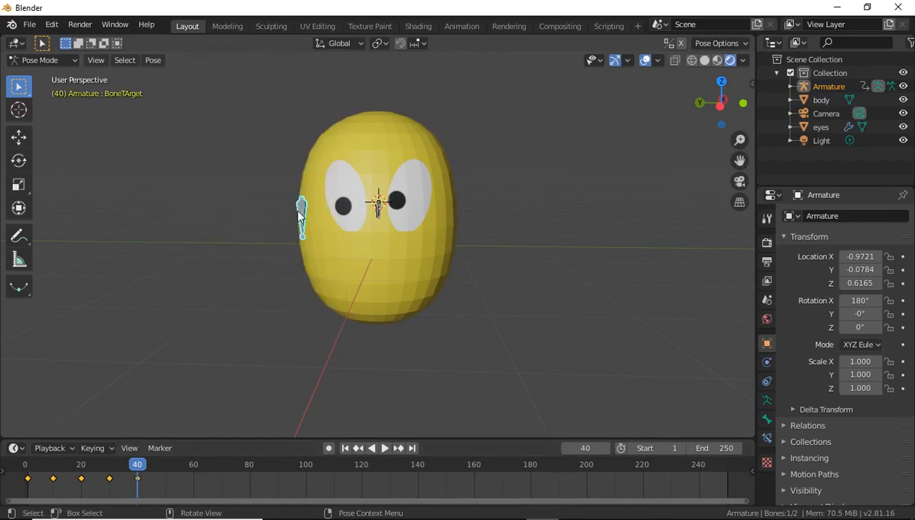
# At frame 40, move BoneTArget inward and slightly down beside the left-hand eye and insert a Whole Character (Selected bones only) keyframe.
pyautogui.press('g')
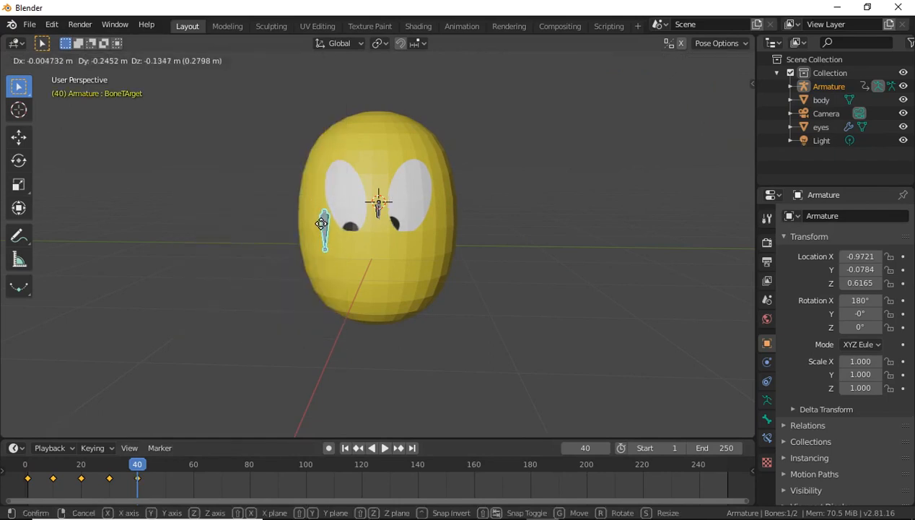
pyautogui.click(323, 222)
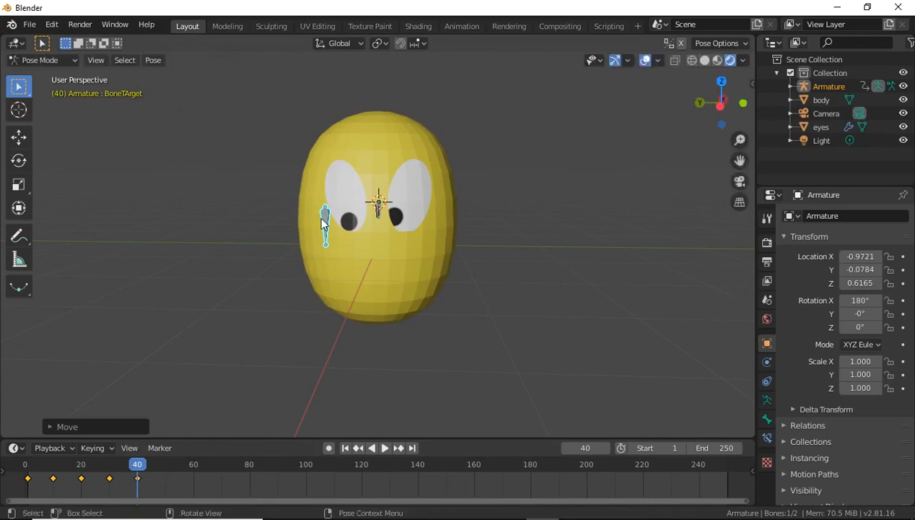
pyautogui.press('i')
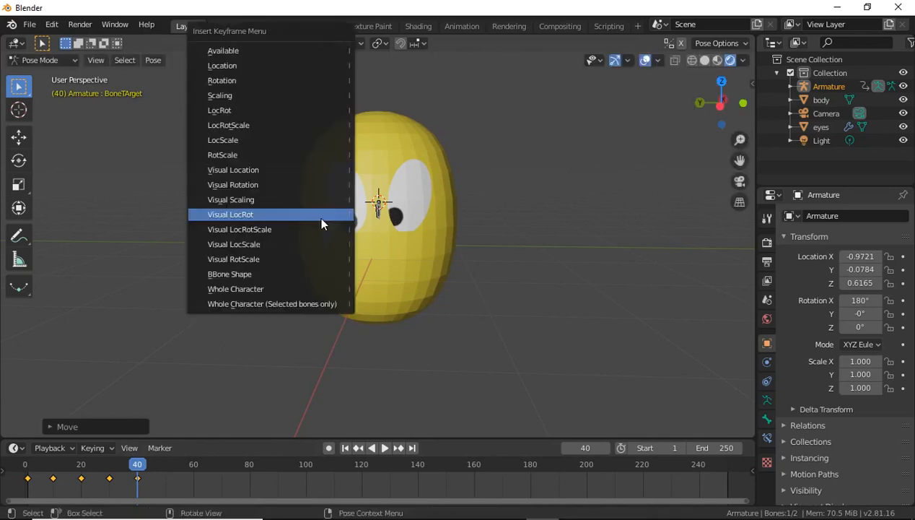
pyautogui.click(311, 301)
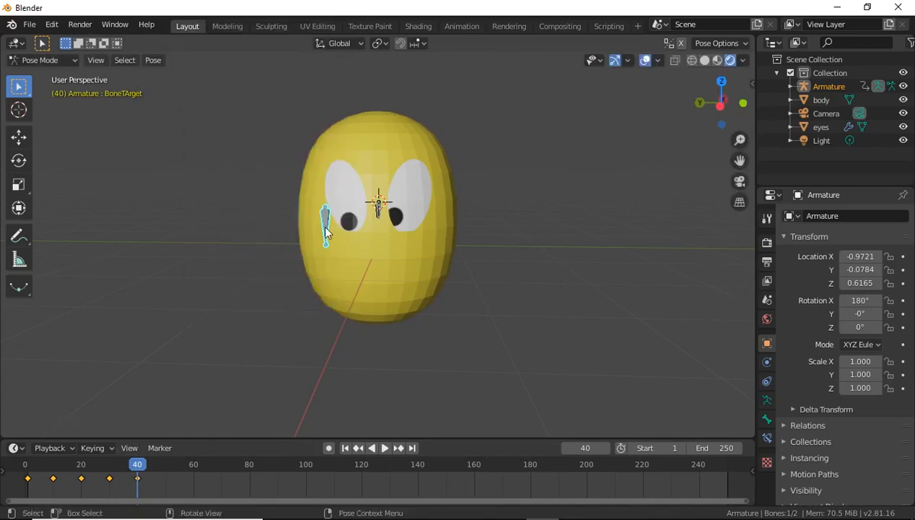
# At frame 50, move BoneTArget inward below the left-hand eye and insert a Whole Character (Selected bones only) keyframe.
pyautogui.press('g')
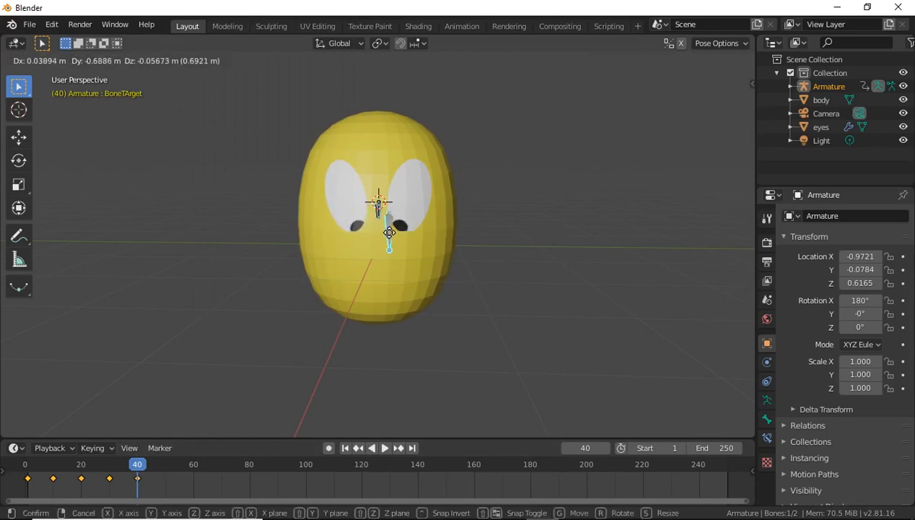
pyautogui.click(389, 233)
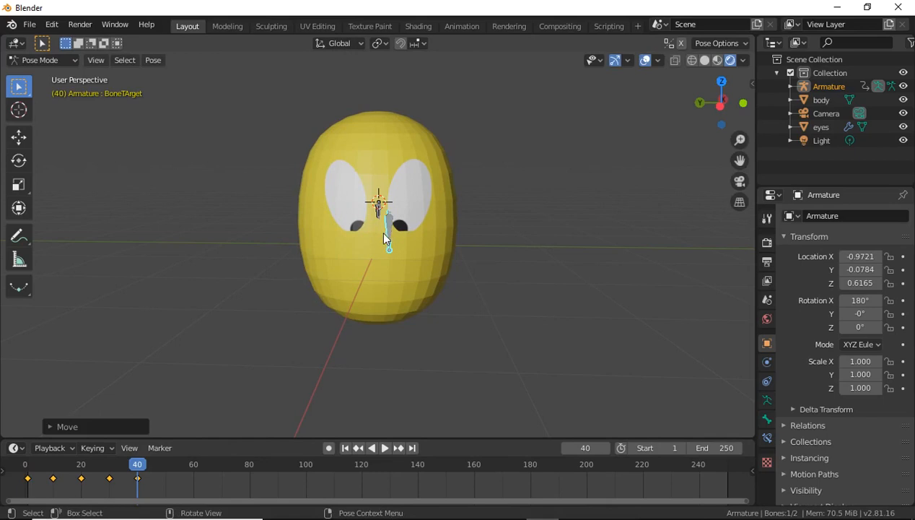
pyautogui.click(165, 457)
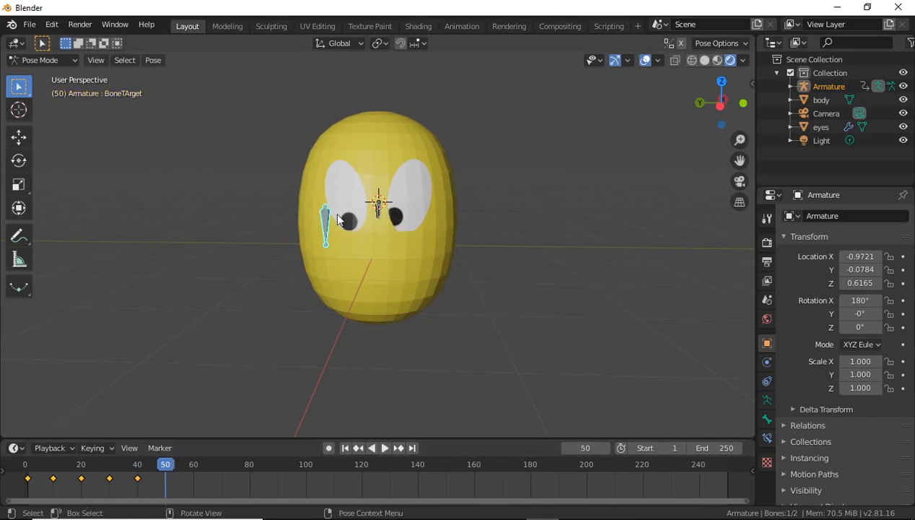
pyautogui.press('g')
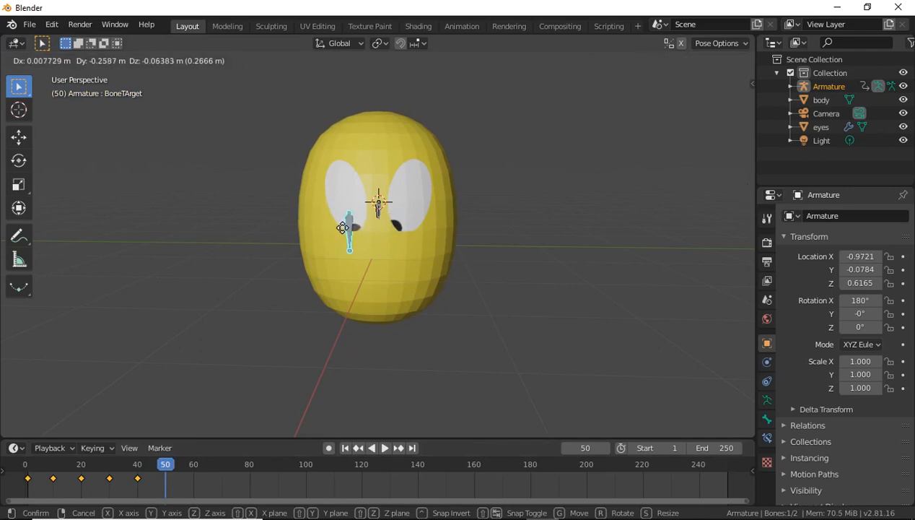
pyautogui.click(344, 231)
pyautogui.press('i')
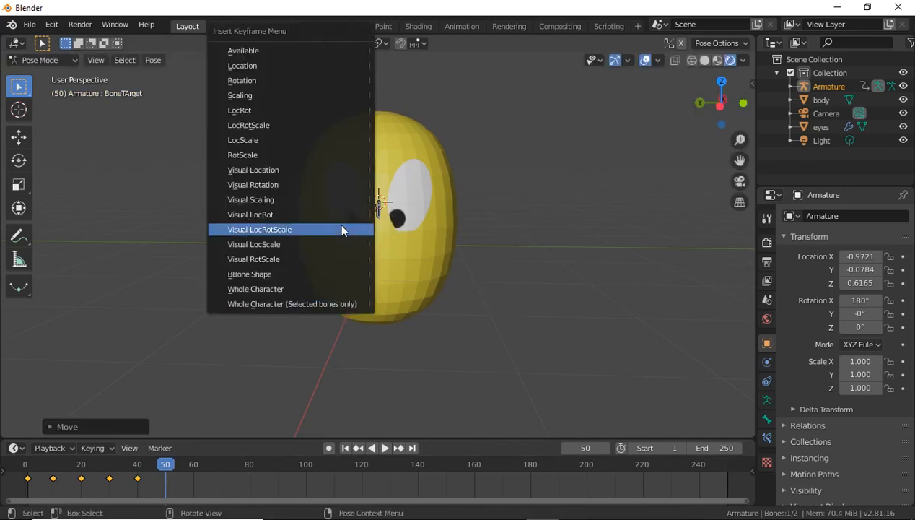
pyautogui.click(321, 306)
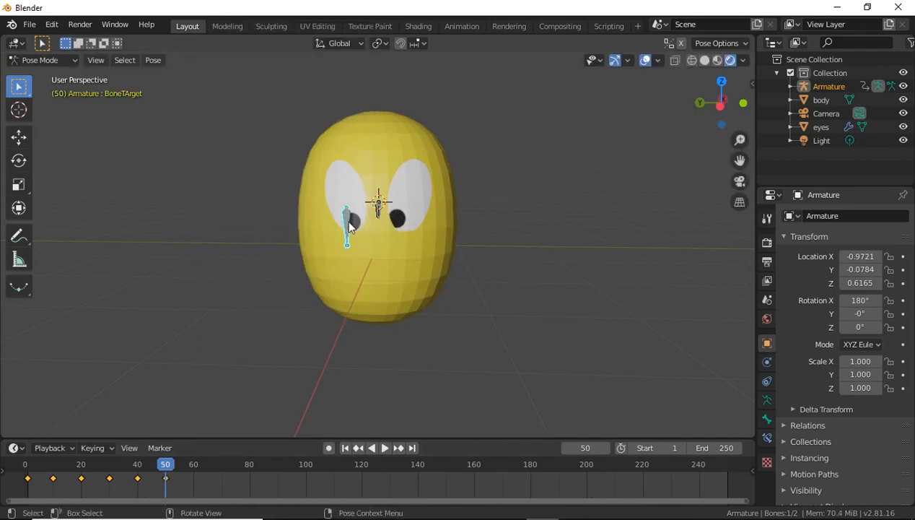
# Move BoneTArget across to the outer side of the right-hand eye and replace the frame 50 keyframe with Whole Character (Selected bones only).
pyautogui.press('g')
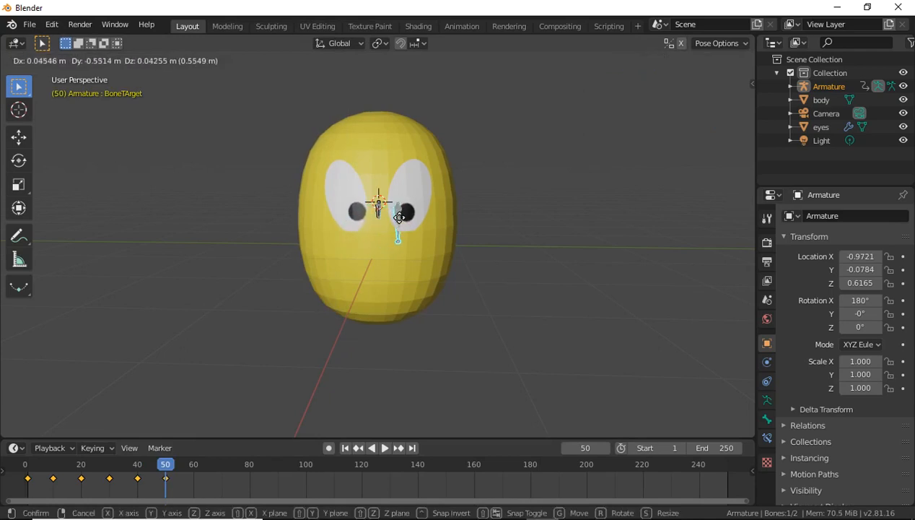
pyautogui.click(426, 221)
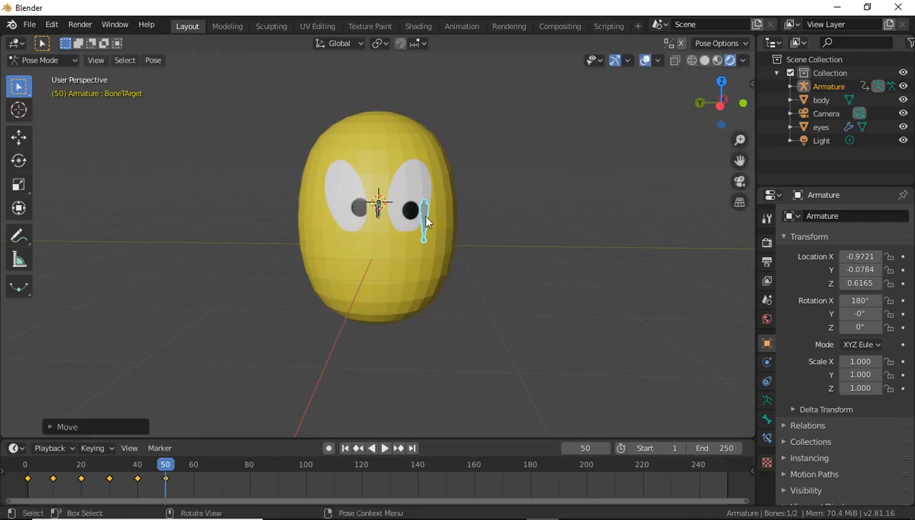
pyautogui.press('i')
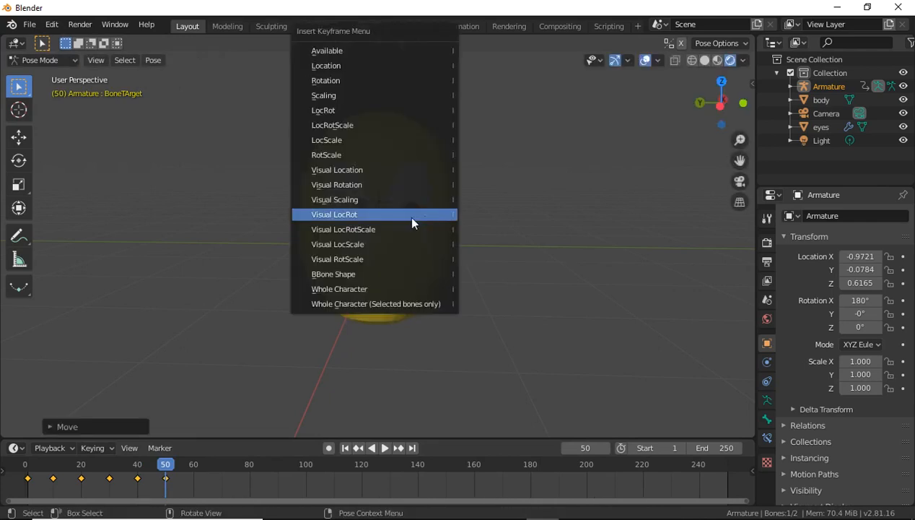
pyautogui.click(379, 304)
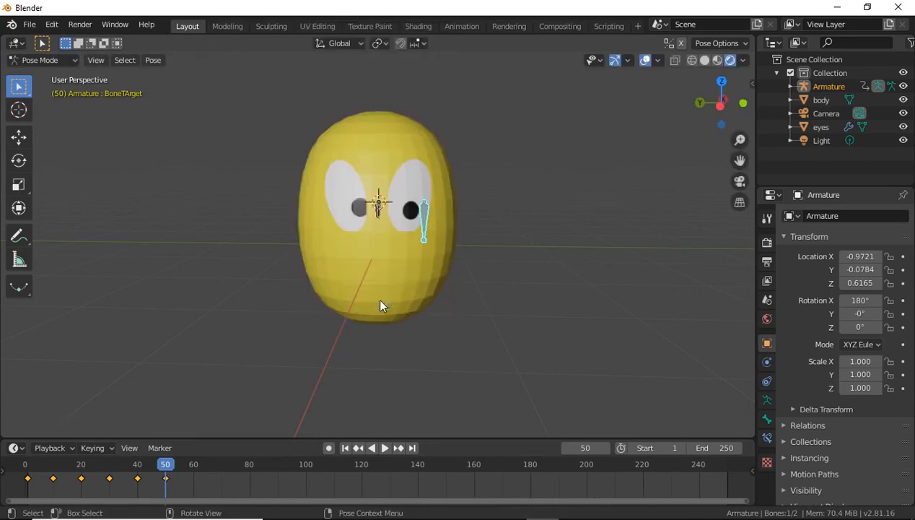
# At frame 60, move BoneTArget back between the eyes and insert a Whole Character (Selected bones only) keyframe.
pyautogui.click(193, 473)
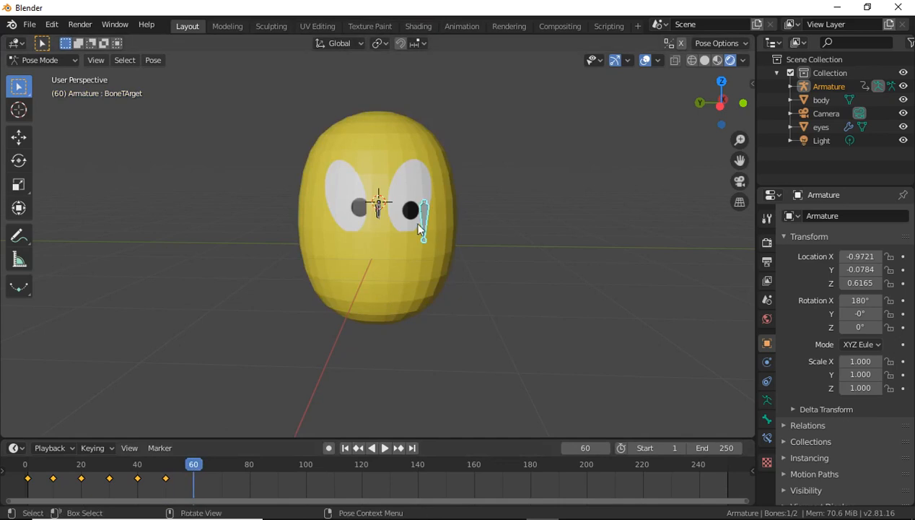
pyautogui.press('g')
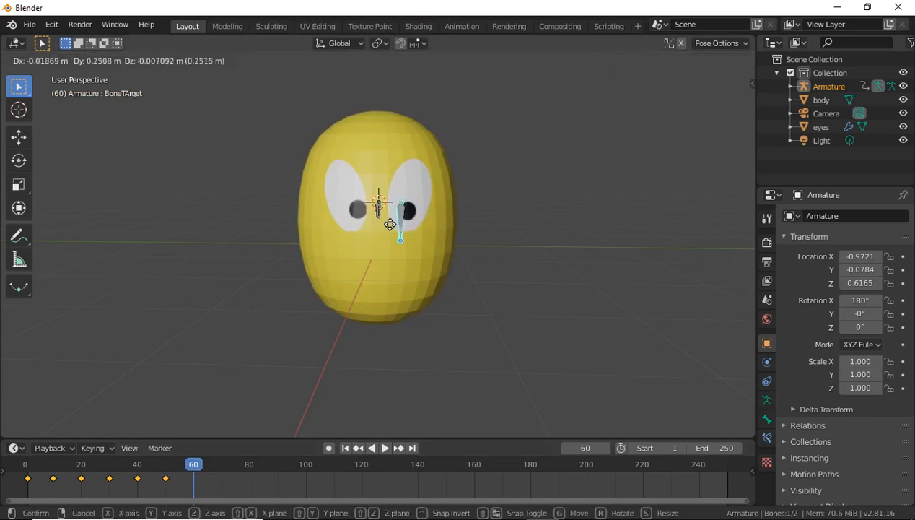
pyautogui.click(382, 220)
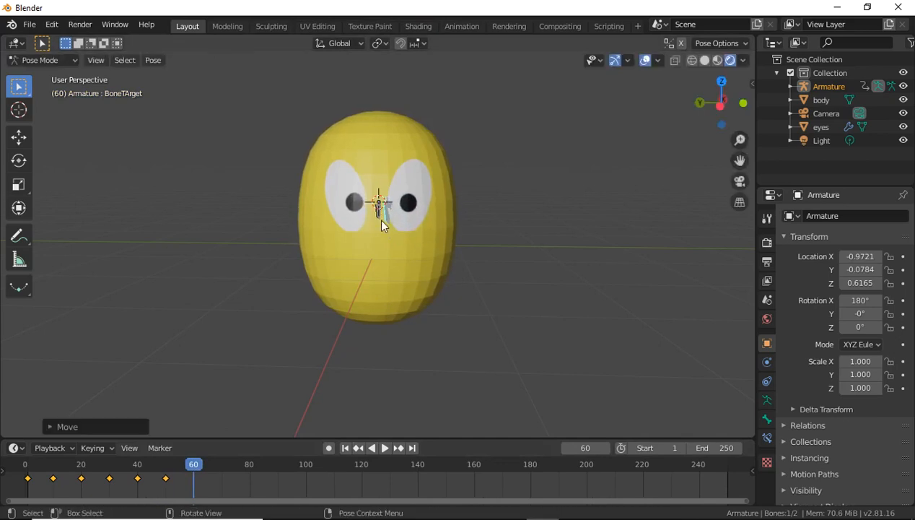
pyautogui.press('i')
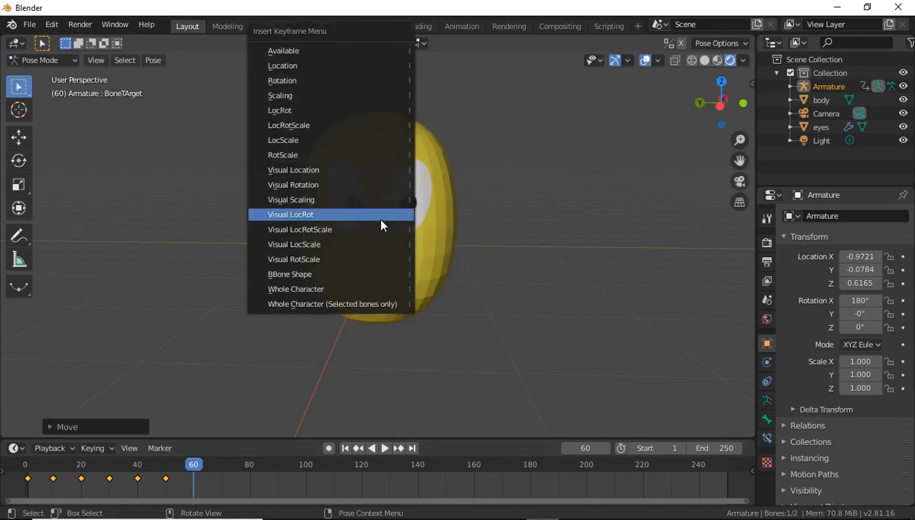
pyautogui.click(348, 302)
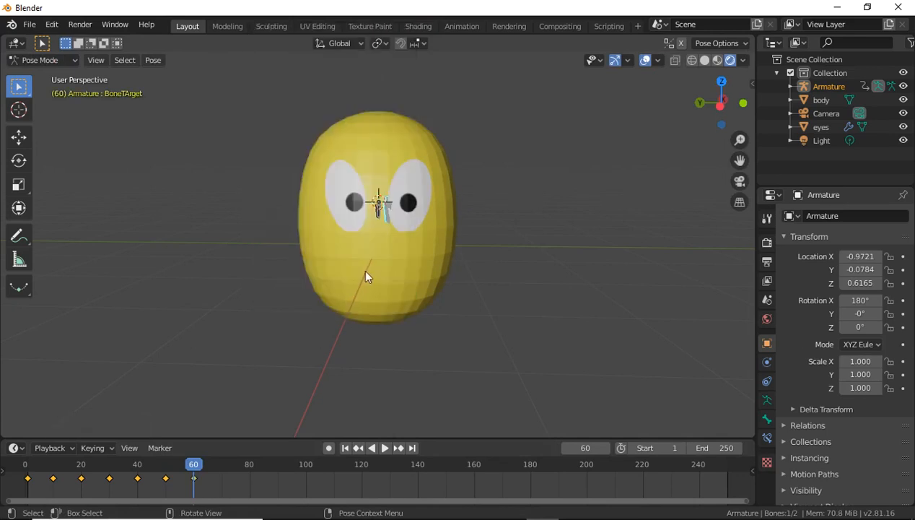
# Clear BoneTArget's pose location at frame 60 to return it to its rest position.
pyautogui.hotkey('alt', 'g')
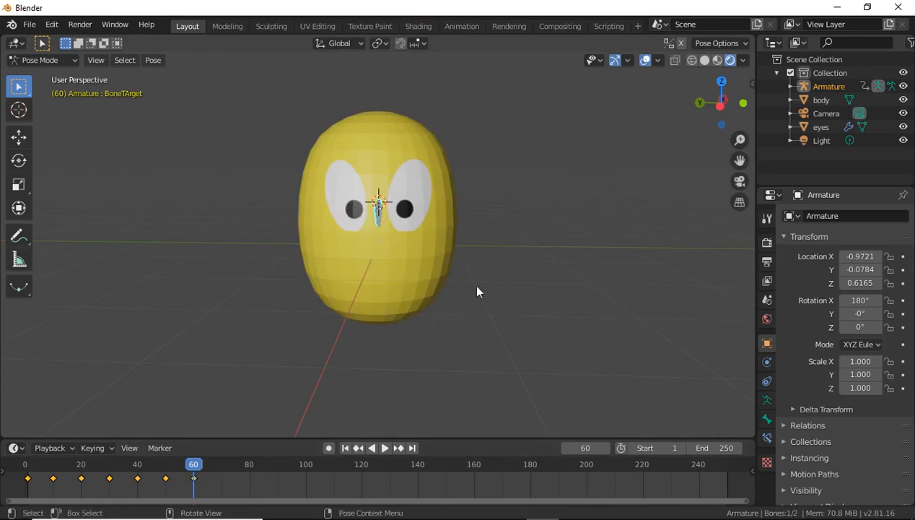
pyautogui.click(474, 327)
pyautogui.click(377, 215)
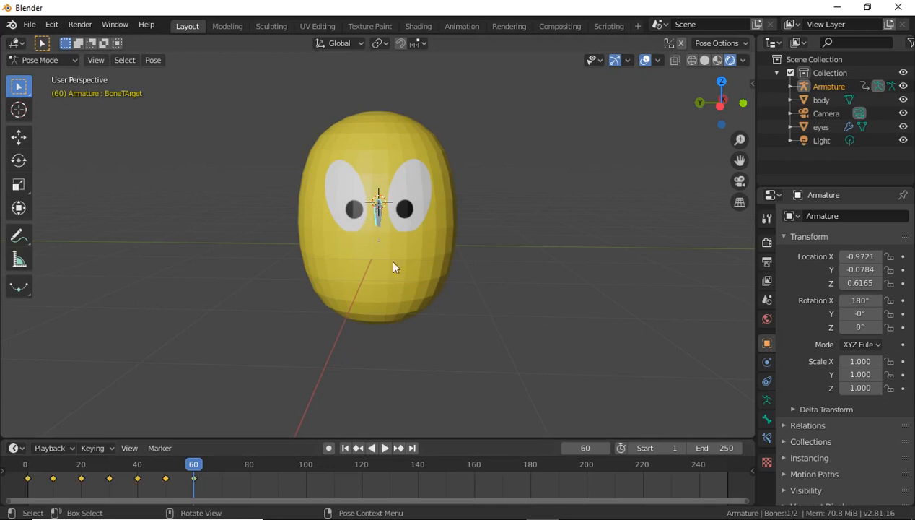
# Play the eye animation from the first frame past the last keyframe and stop it.
pyautogui.click(345, 447)
pyautogui.click(384, 448)
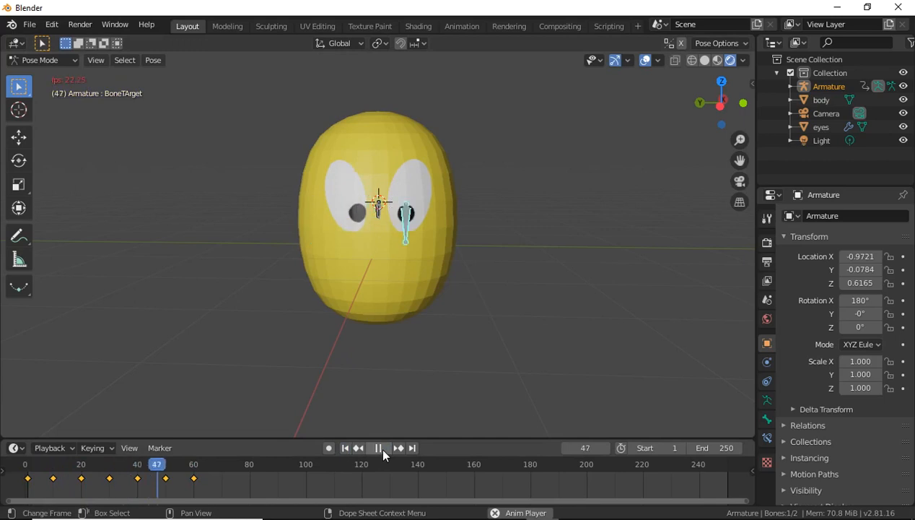
pyautogui.click(379, 448)
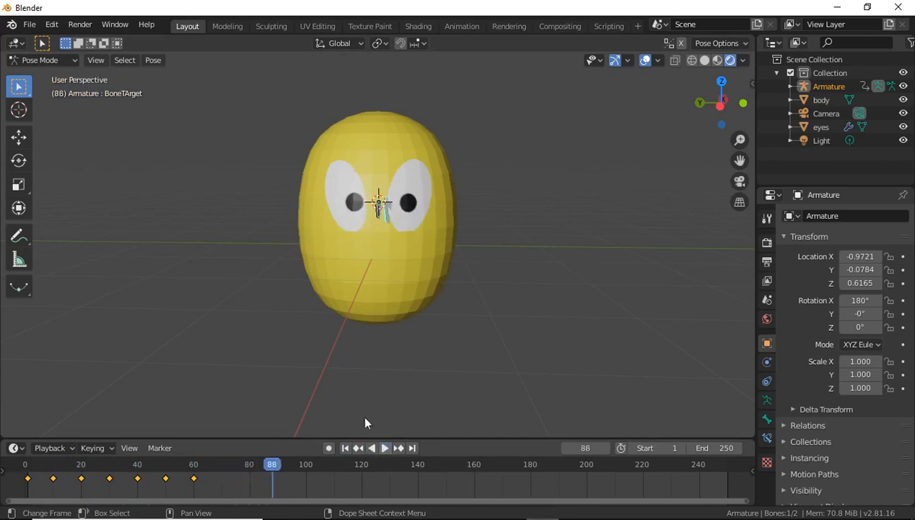
# Set the animation's end frame to 60, play the loop from the first frame and stop playback.
pyautogui.click(718, 449)
pyautogui.press('Return')
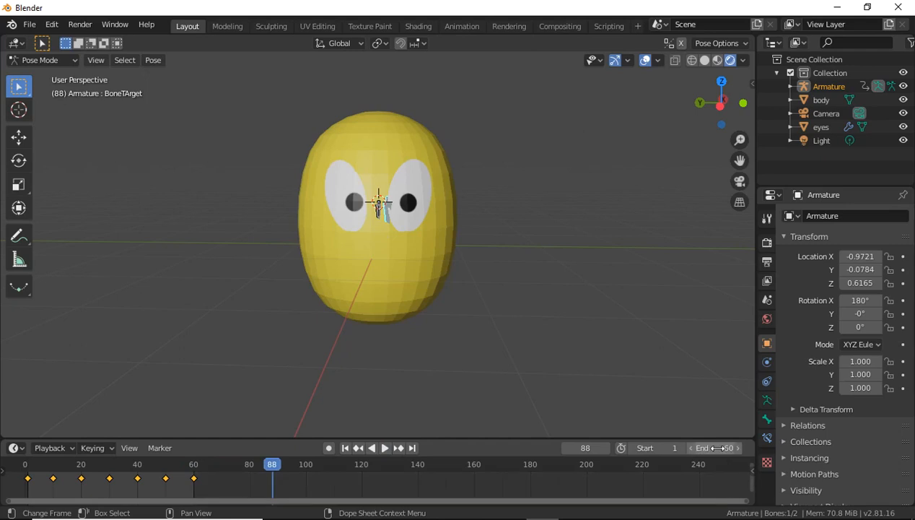
pyautogui.click(345, 447)
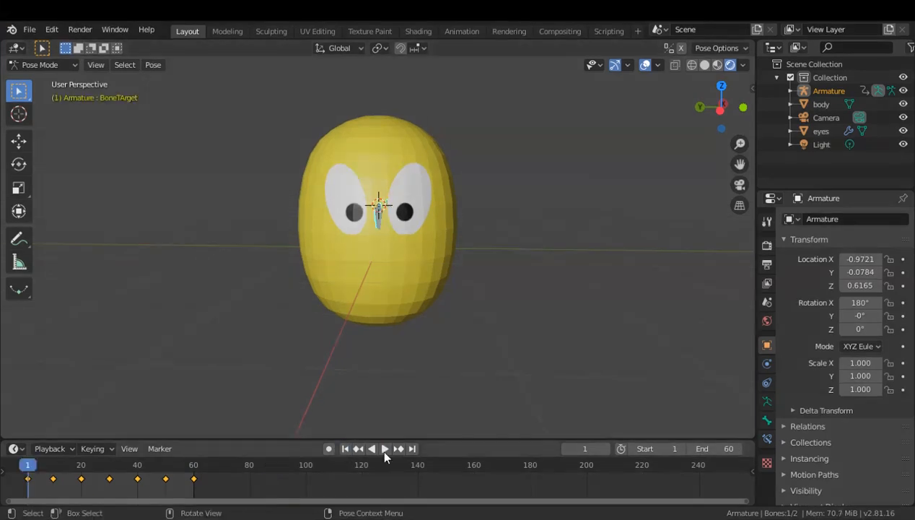
pyautogui.click(385, 448)
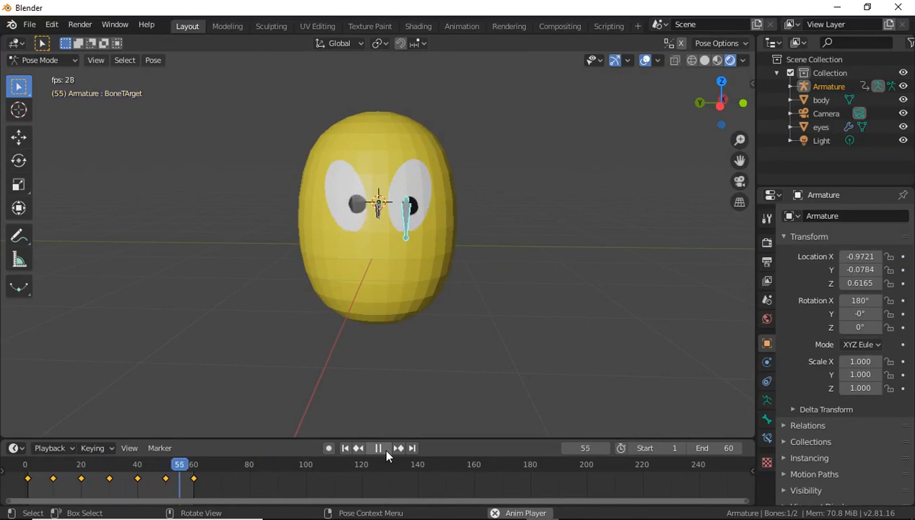
pyautogui.click(378, 447)
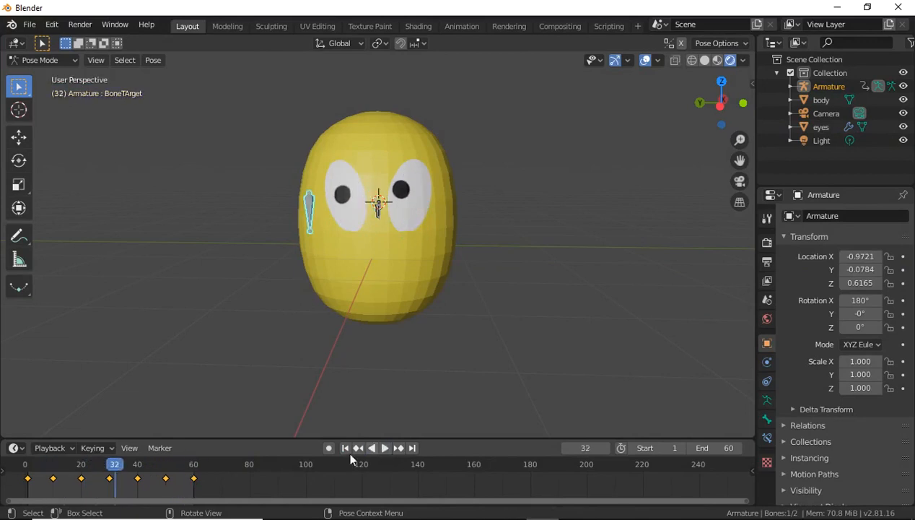